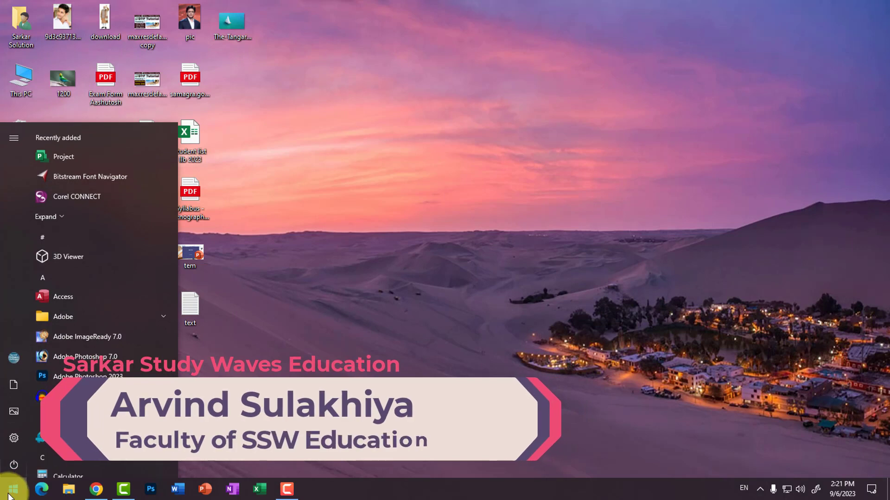
# Search for Access from the Start menu and launch the Access app
pyautogui.write('accc')
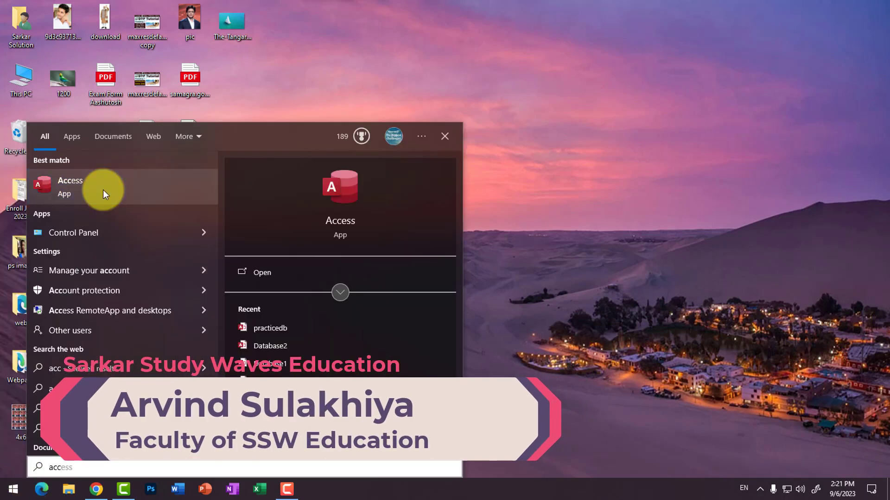
pyautogui.click(103, 190)
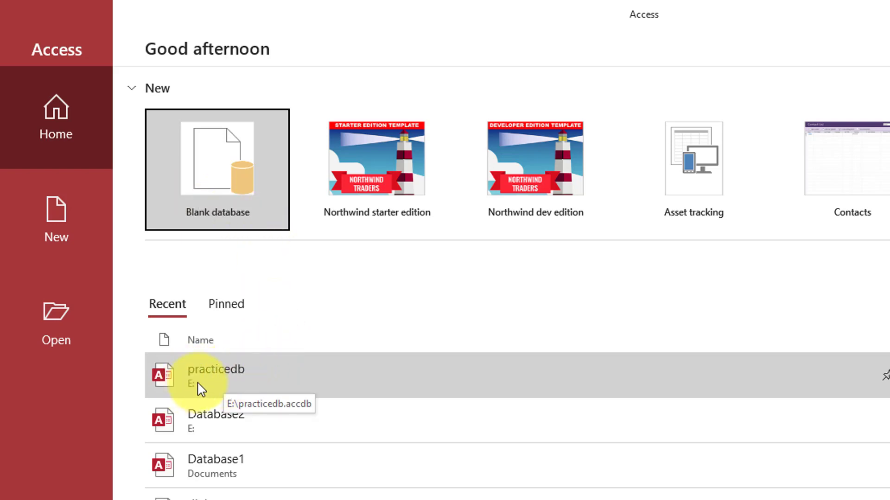
# Browse This PC to Local Disk (E:) and open the practicedb database
pyautogui.click(57, 325)
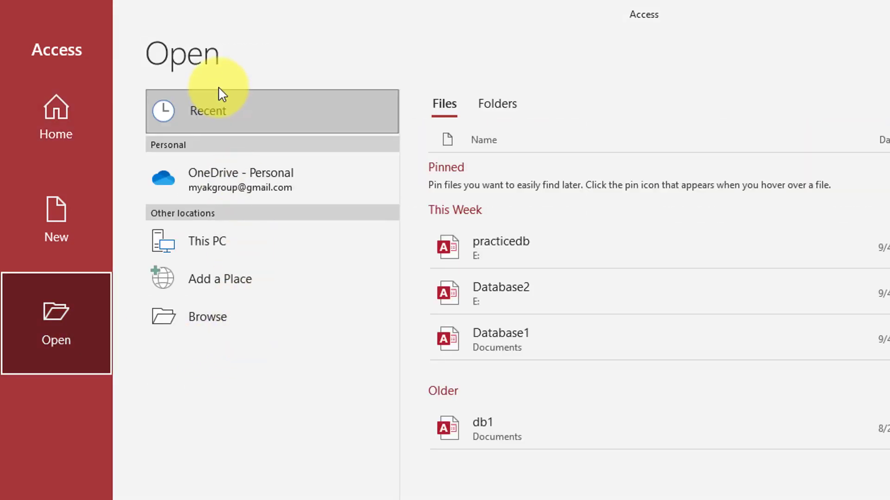
pyautogui.click(201, 329)
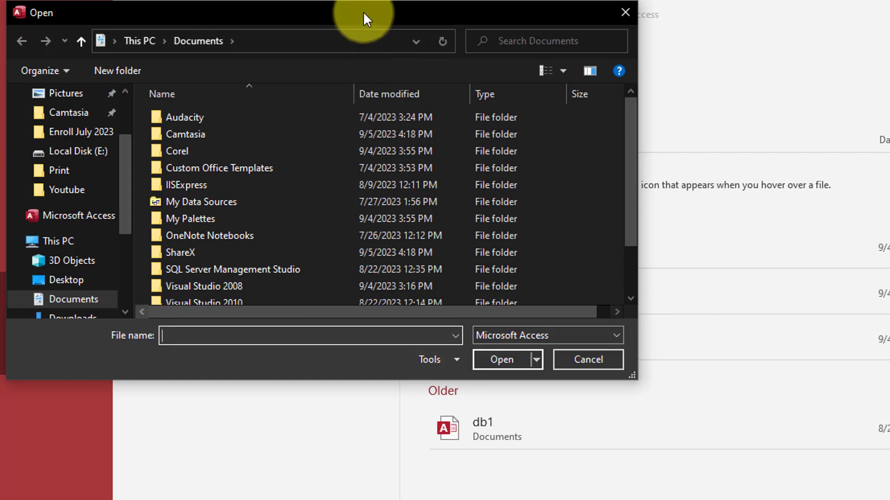
pyautogui.moveTo(363, 11); pyautogui.dragTo(687, 90)
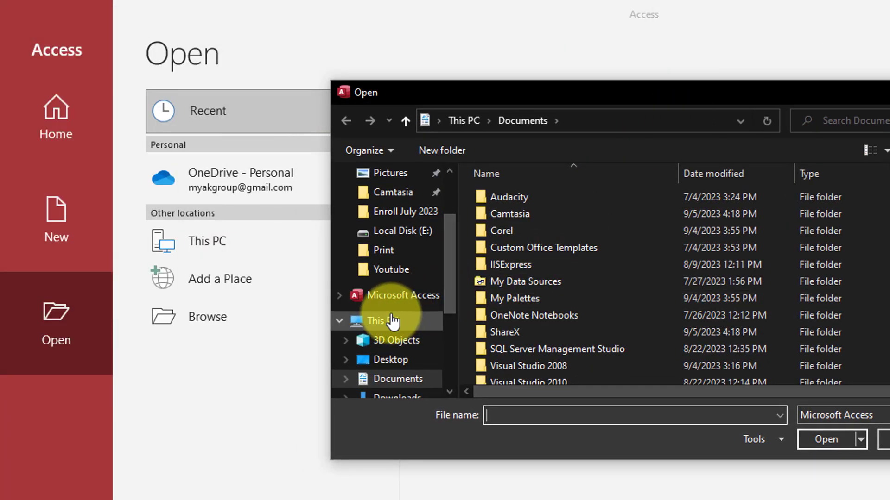
pyautogui.click(393, 321)
pyautogui.scroll(-2, 487, 324)
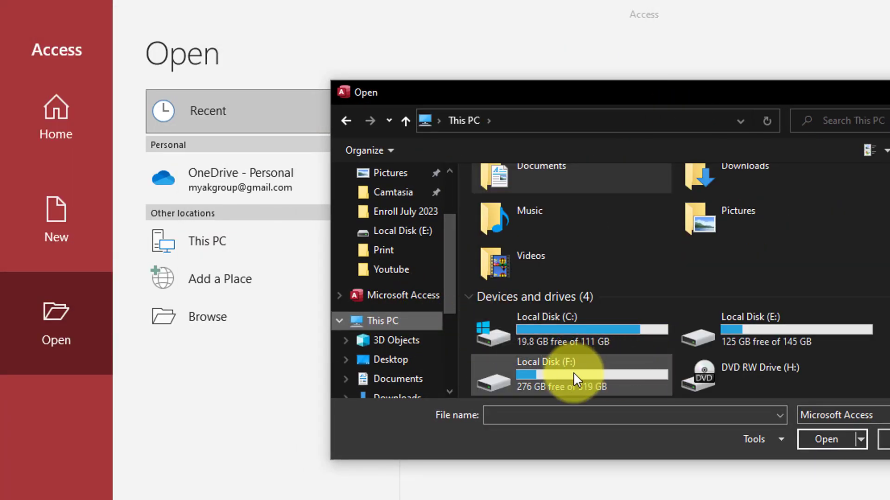
pyautogui.doubleClick(753, 328)
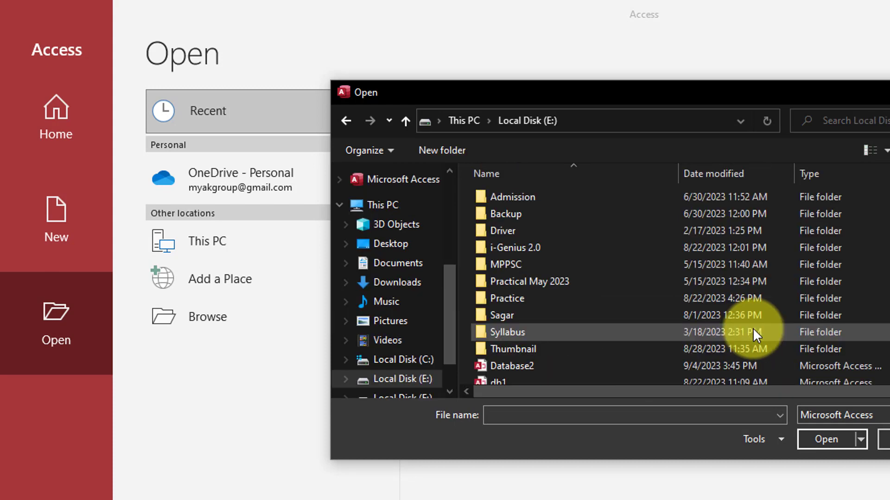
pyautogui.scroll(-1, 695, 327)
pyautogui.click(500, 376)
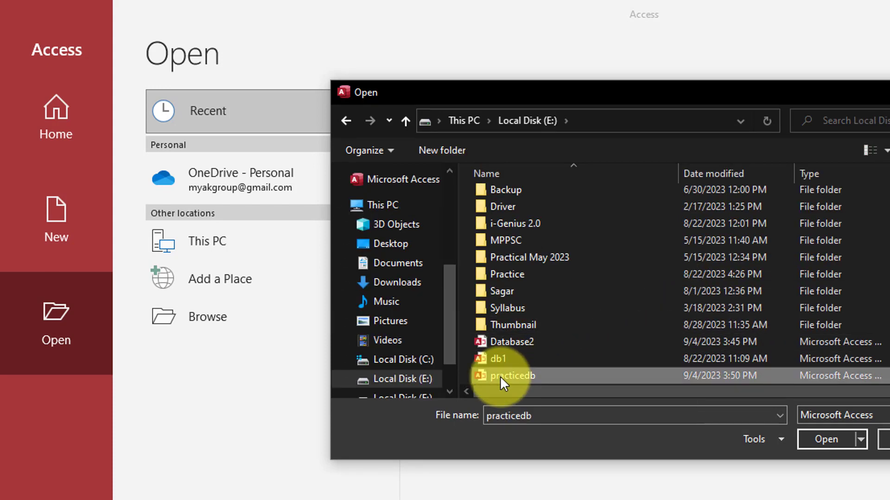
pyautogui.click(830, 438)
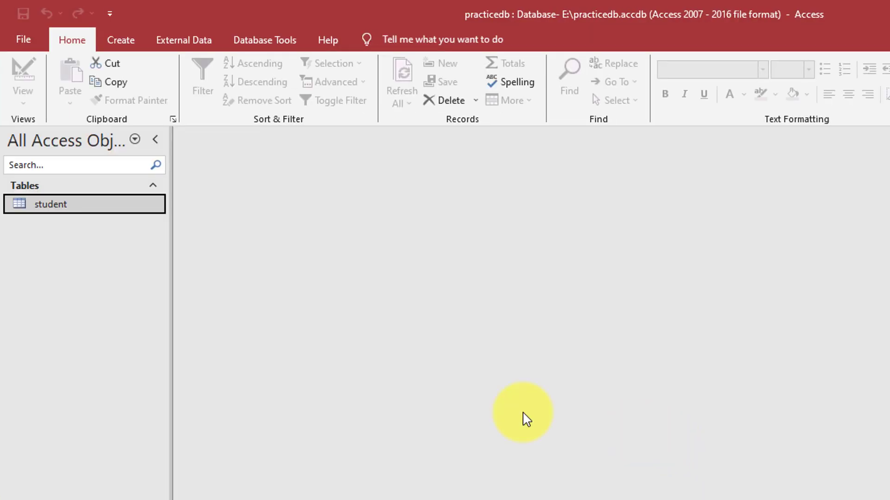
# Open the student table as a datasheet showing record 101 with Fees 12000
pyautogui.doubleClick(51, 207)
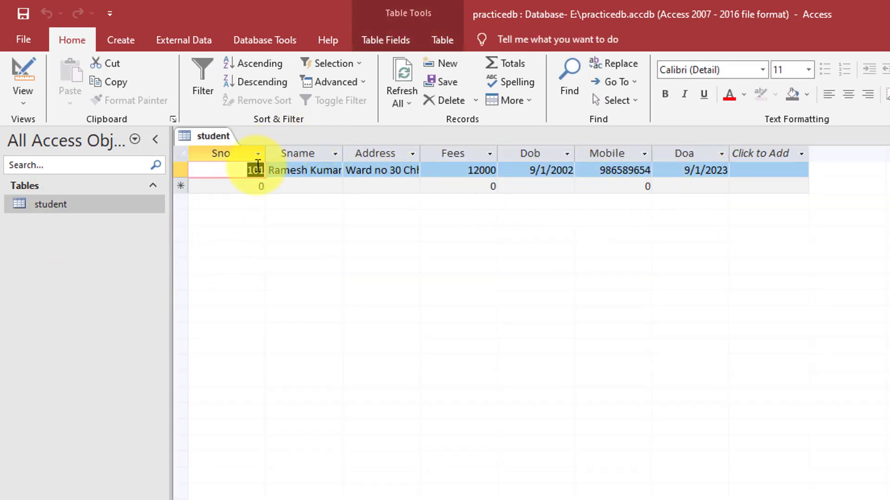
pyautogui.click(294, 187)
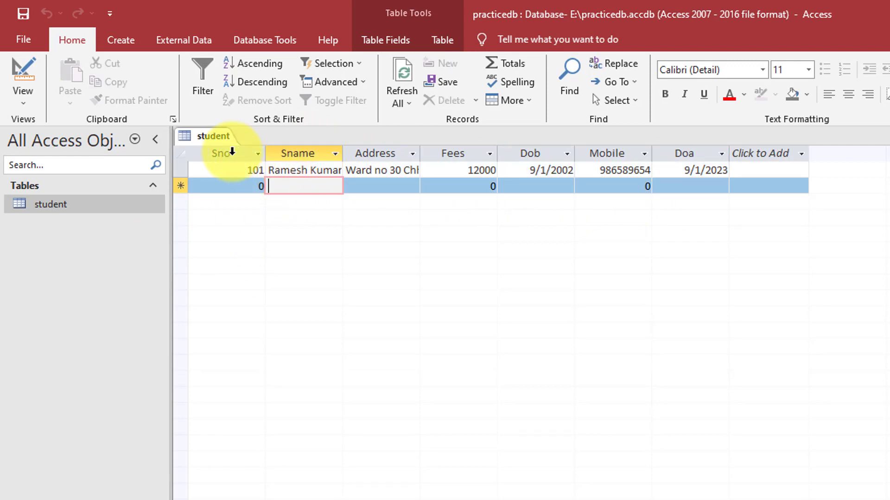
pyautogui.click(211, 136)
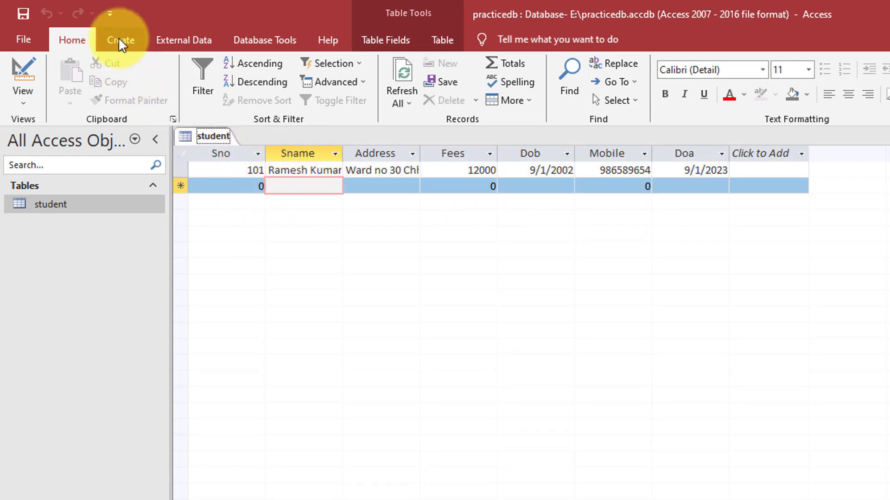
pyautogui.click(119, 40)
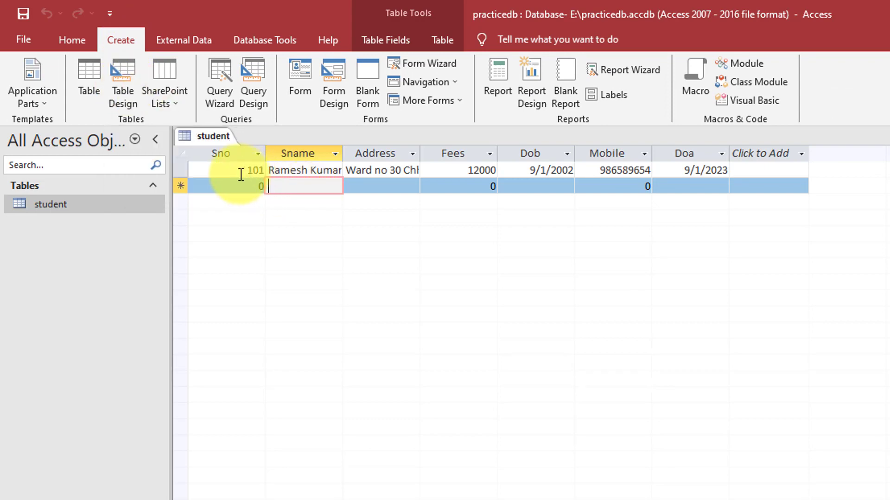
# Select the full Mobile number of record 101
pyautogui.click(239, 172)
pyautogui.click(647, 171)
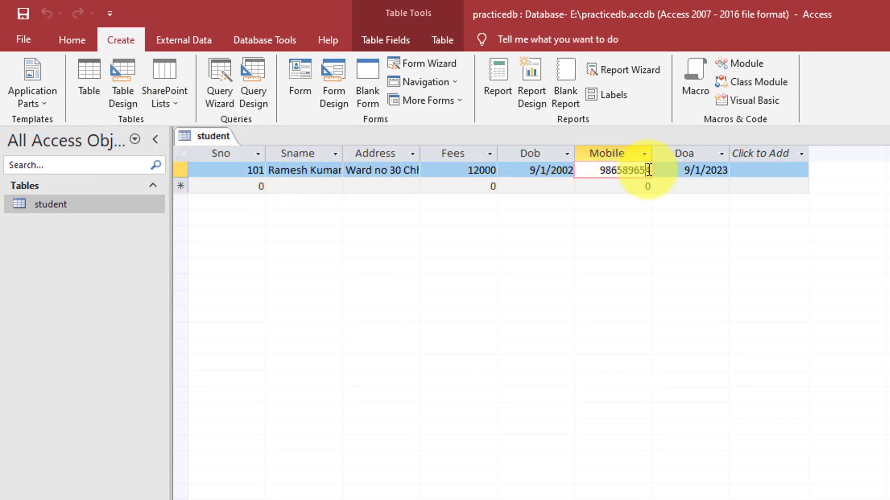
pyautogui.moveTo(599, 170); pyautogui.dragTo(652, 168)
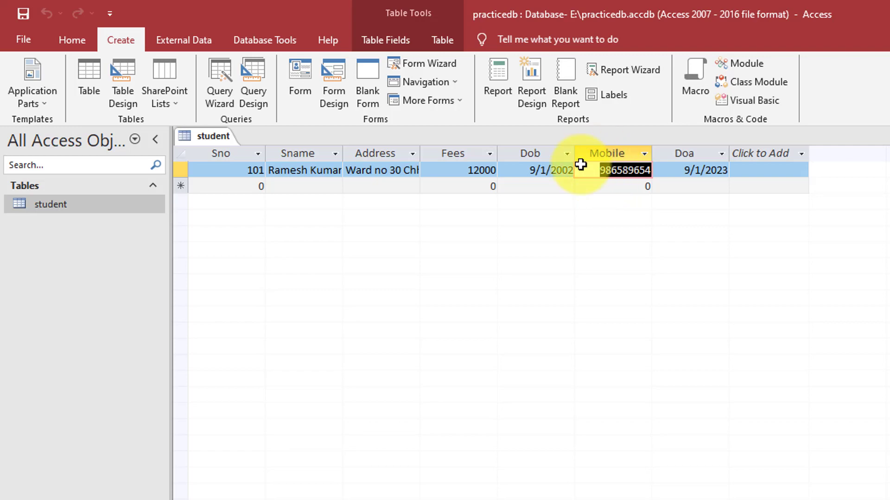
# Back on the Home tab, open the View drop-down for the student table
pyautogui.click(206, 136)
pyautogui.click(69, 45)
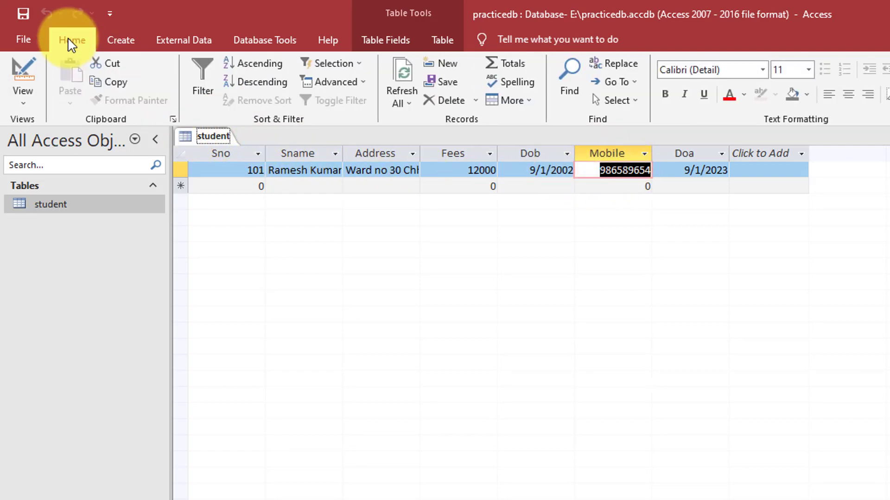
pyautogui.click(24, 101)
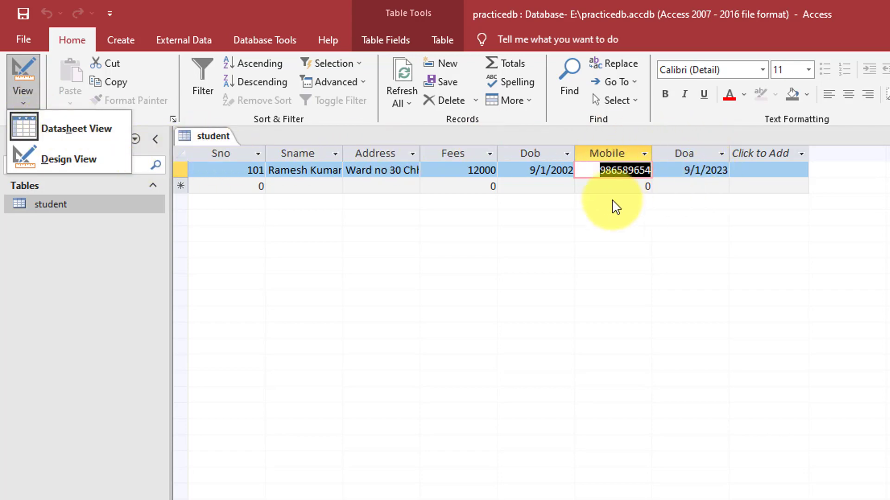
# In Design View, change the Mobile field's data type to Large Number
pyautogui.click(68, 159)
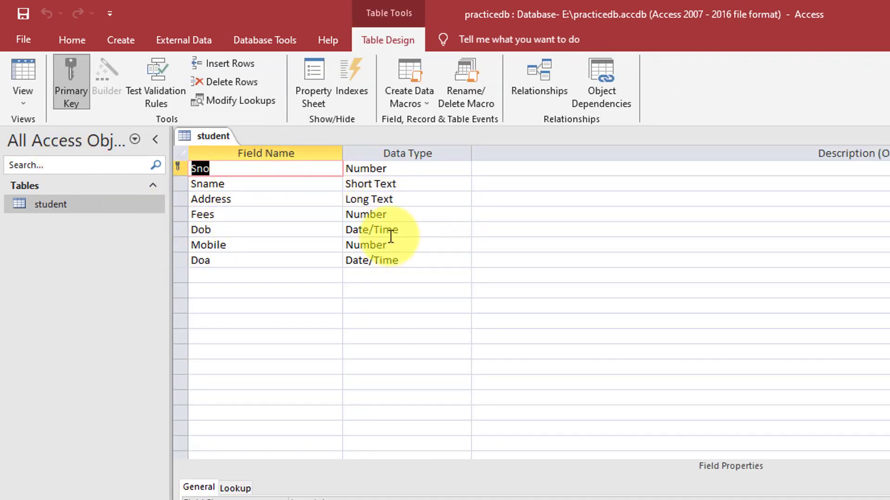
pyautogui.click(232, 167)
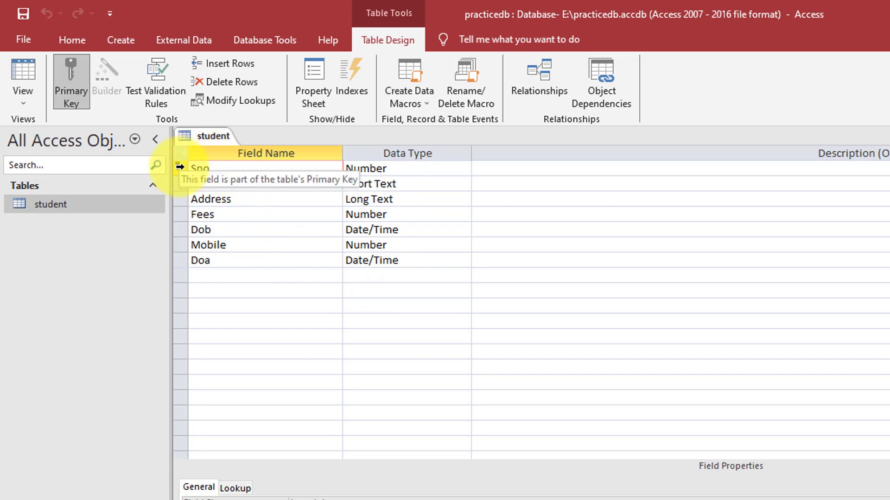
pyautogui.click(222, 244)
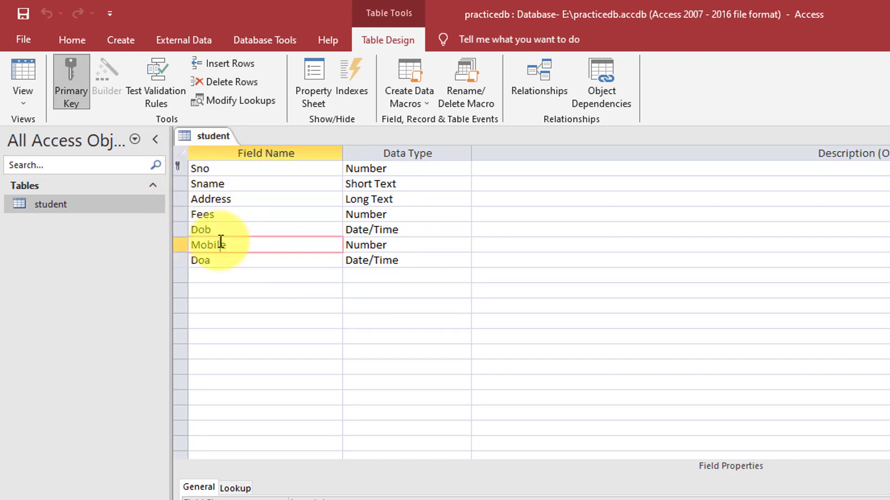
pyautogui.click(415, 246)
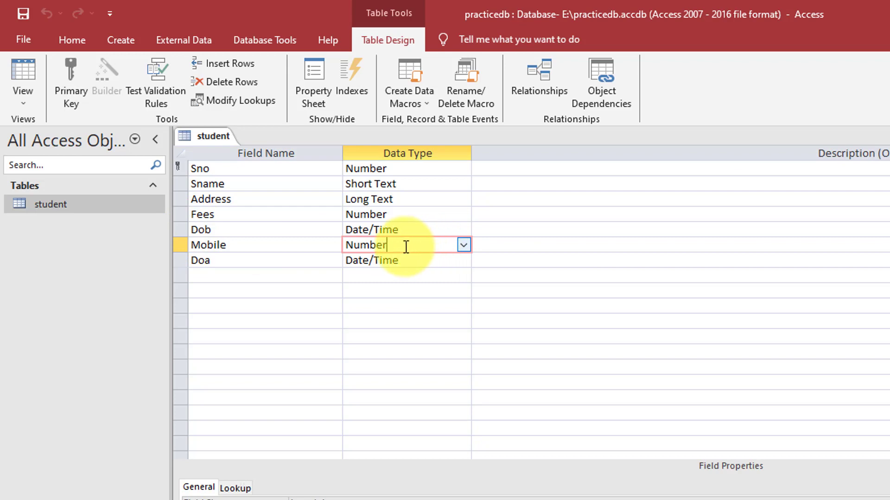
pyautogui.click(464, 245)
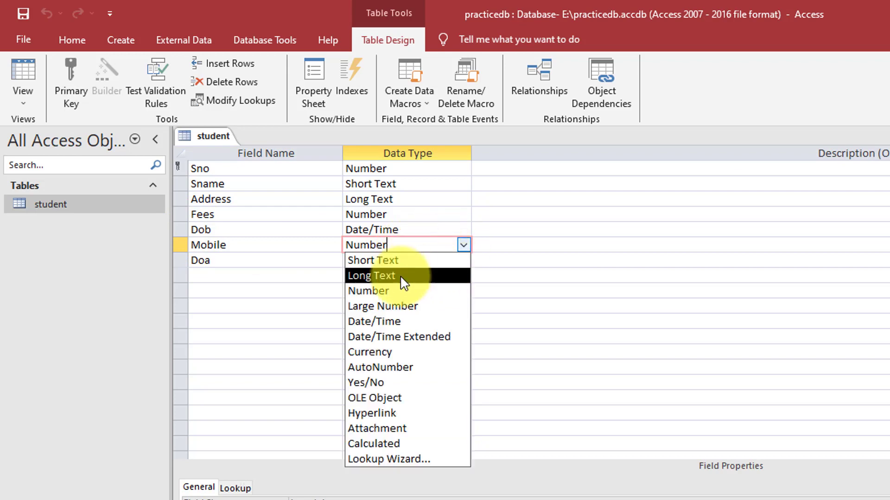
pyautogui.click(393, 307)
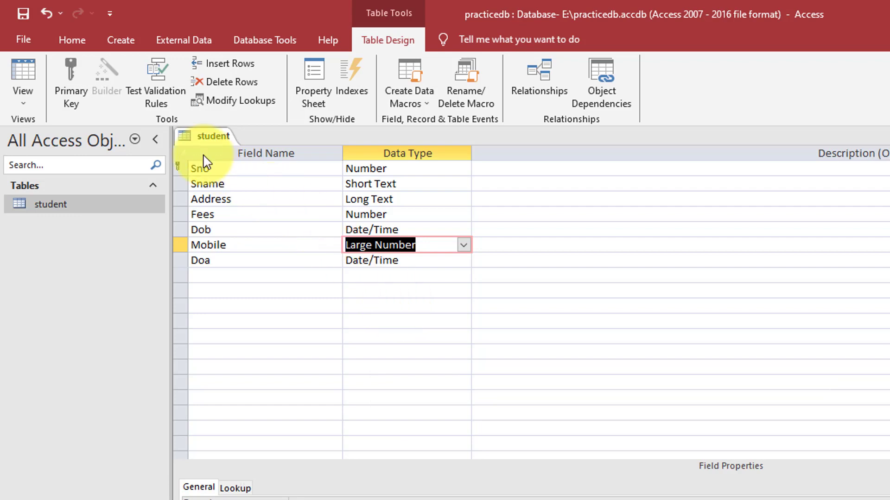
# Save the student table design, accepting the data type warning, and close the table
pyautogui.rightClick(199, 136)
pyautogui.click(227, 149)
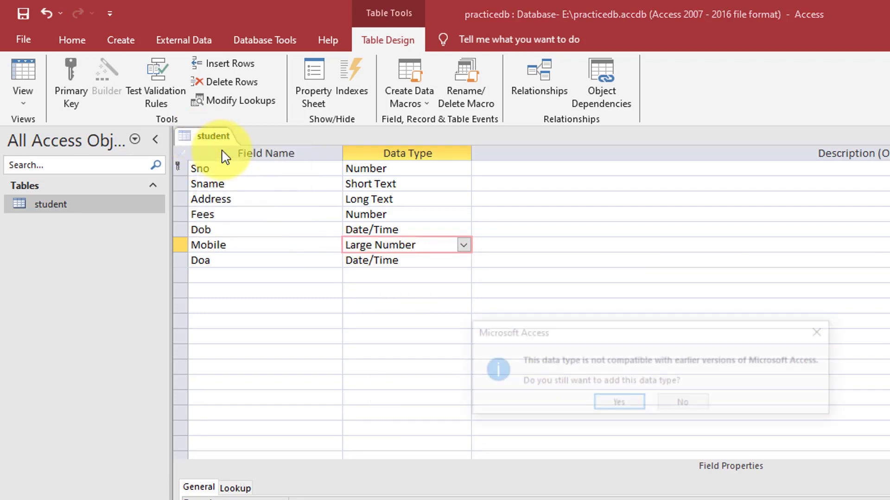
pyautogui.click(640, 406)
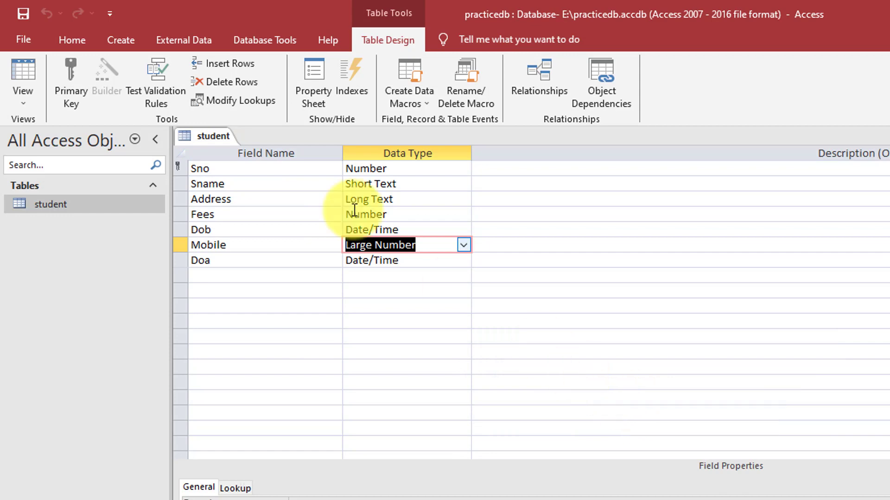
pyautogui.rightClick(198, 135)
pyautogui.click(233, 142)
pyautogui.rightClick(218, 135)
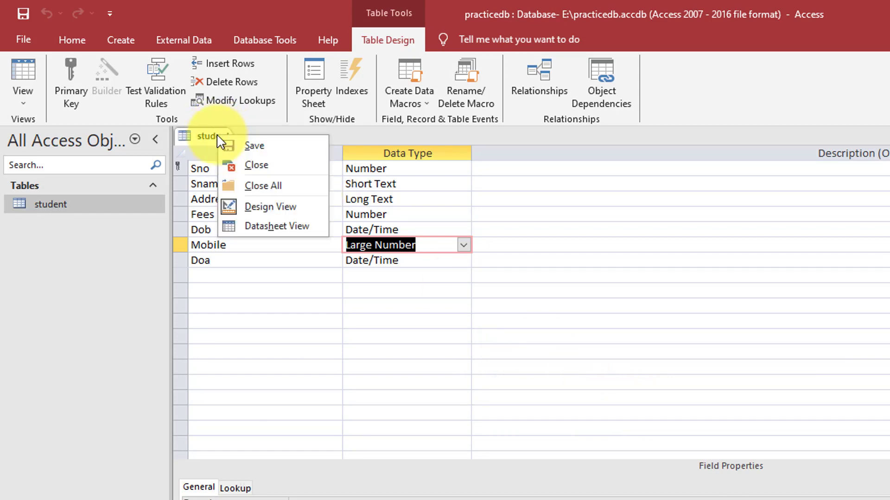
pyautogui.click(258, 168)
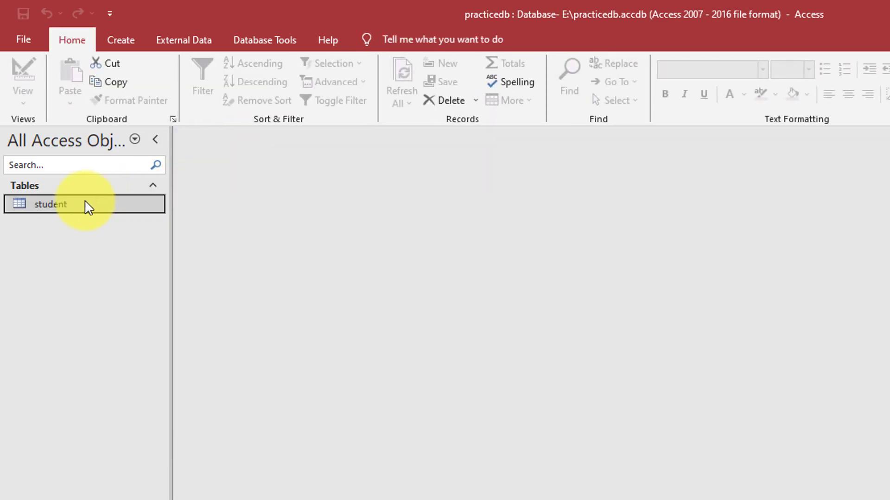
pyautogui.doubleClick(57, 203)
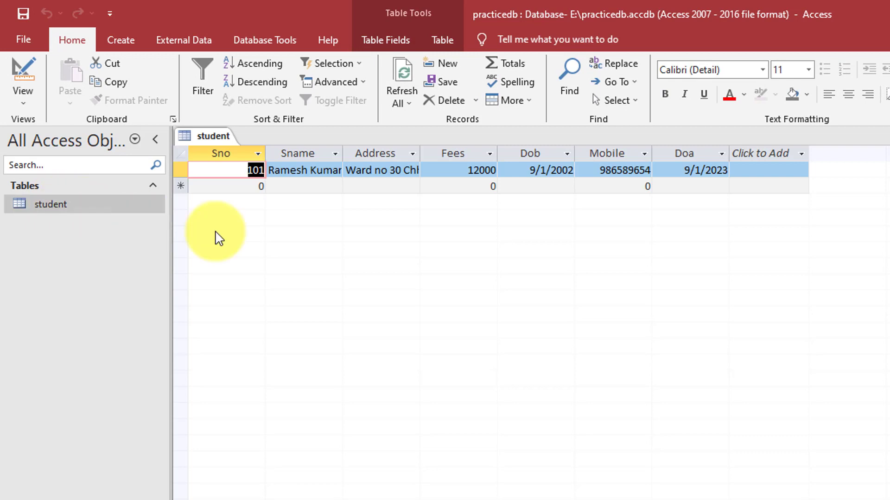
pyautogui.click(595, 172)
pyautogui.click(646, 168)
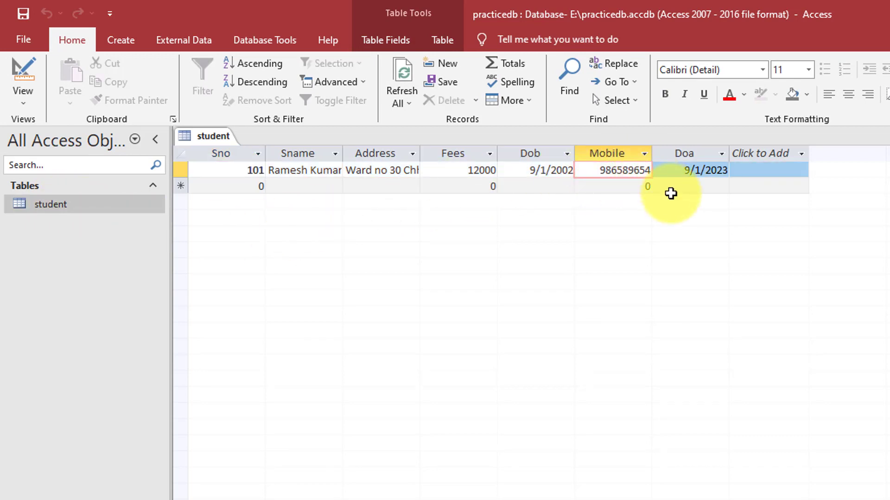
pyautogui.write('0')
pyautogui.press('Tab')
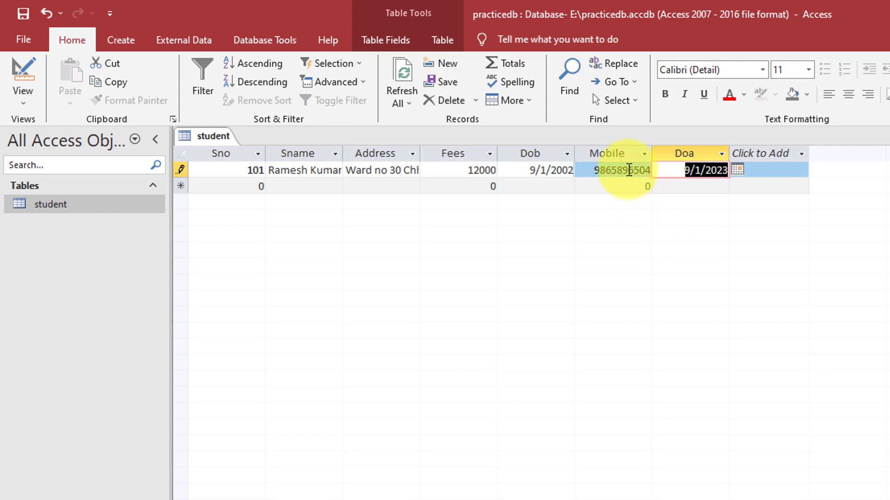
pyautogui.click(602, 170)
pyautogui.moveTo(595, 170); pyautogui.dragTo(647, 172)
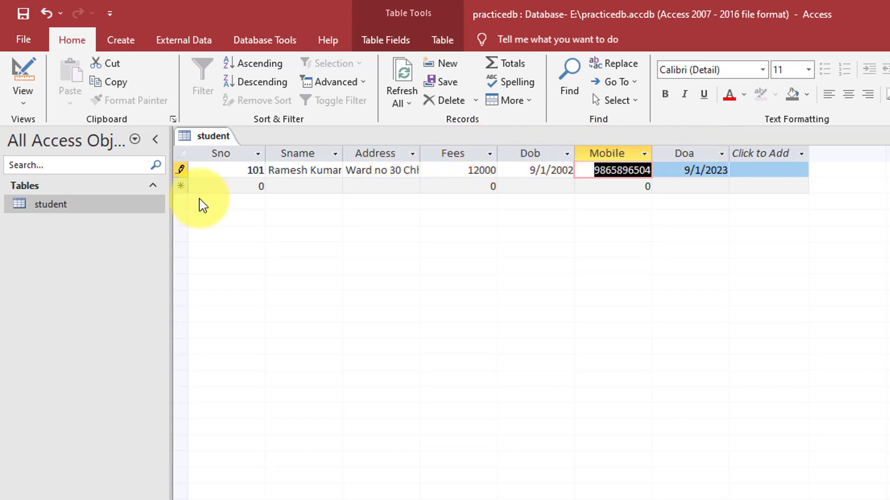
pyautogui.click(23, 96)
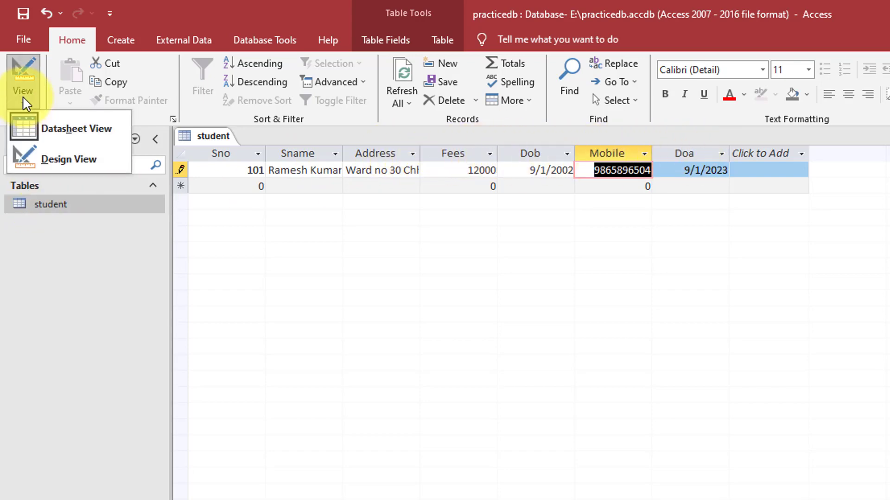
pyautogui.click(57, 159)
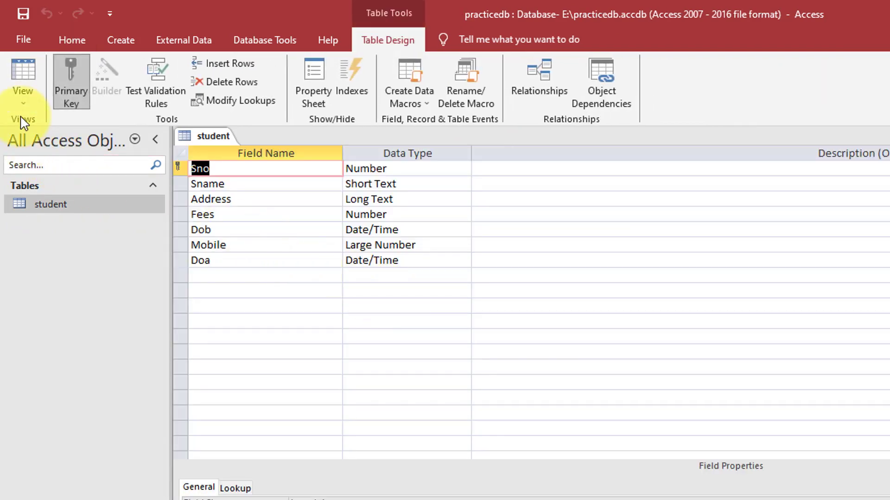
pyautogui.click(22, 99)
pyautogui.click(57, 129)
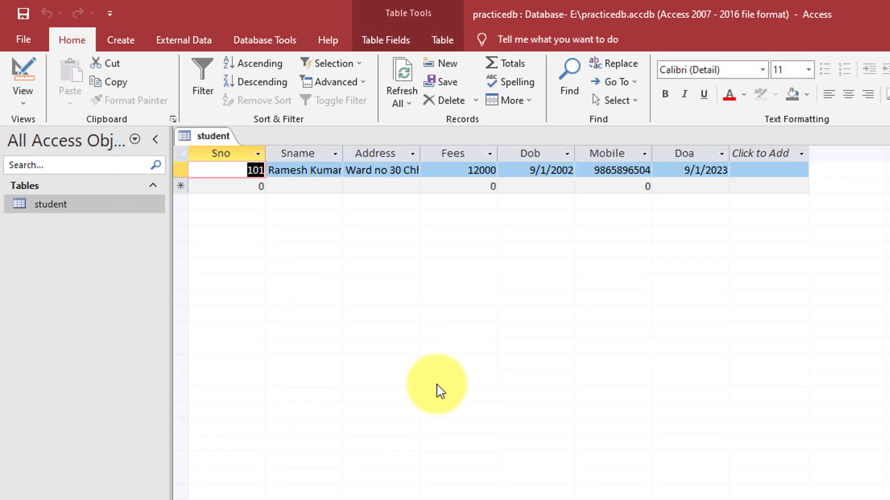
pyautogui.click(23, 99)
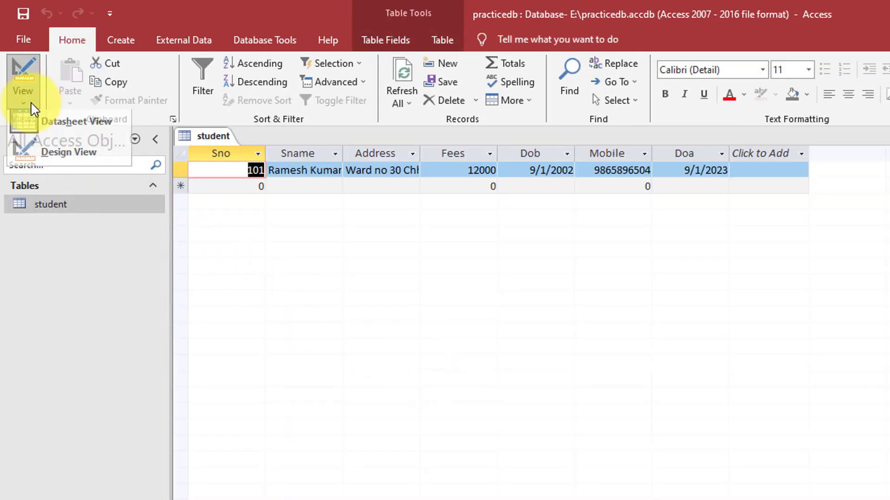
pyautogui.click(52, 147)
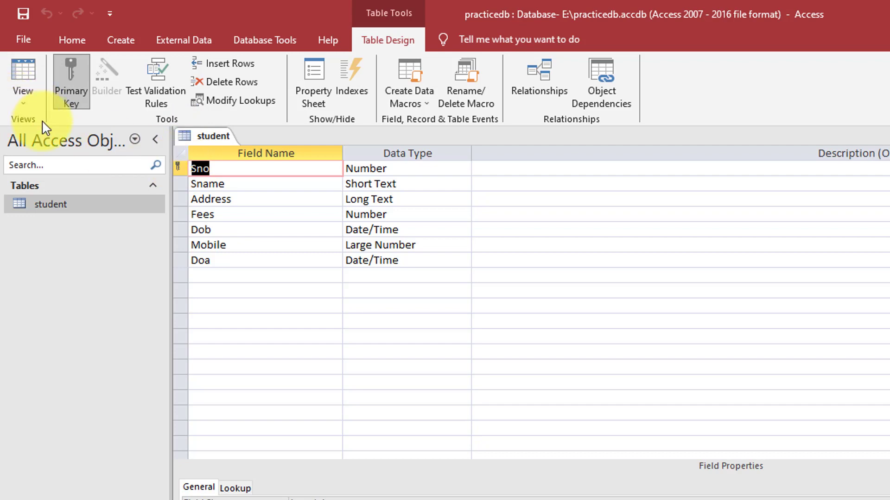
pyautogui.click(22, 103)
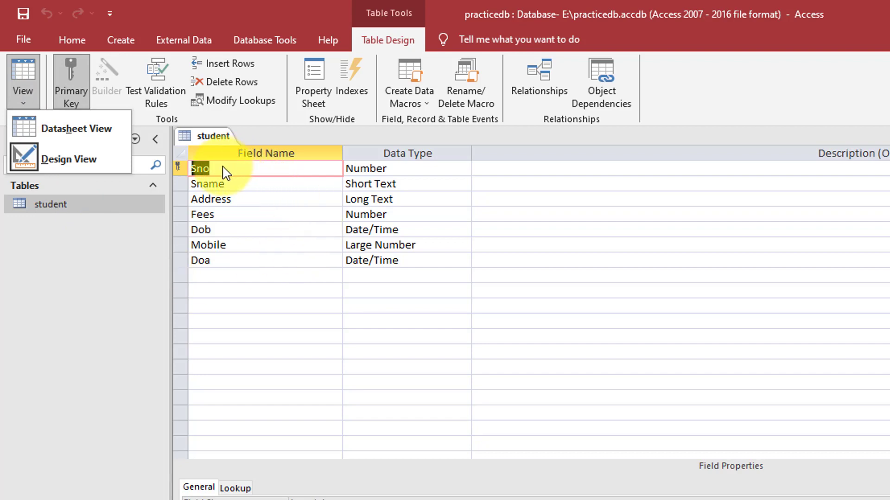
pyautogui.click(226, 143)
pyautogui.click(23, 102)
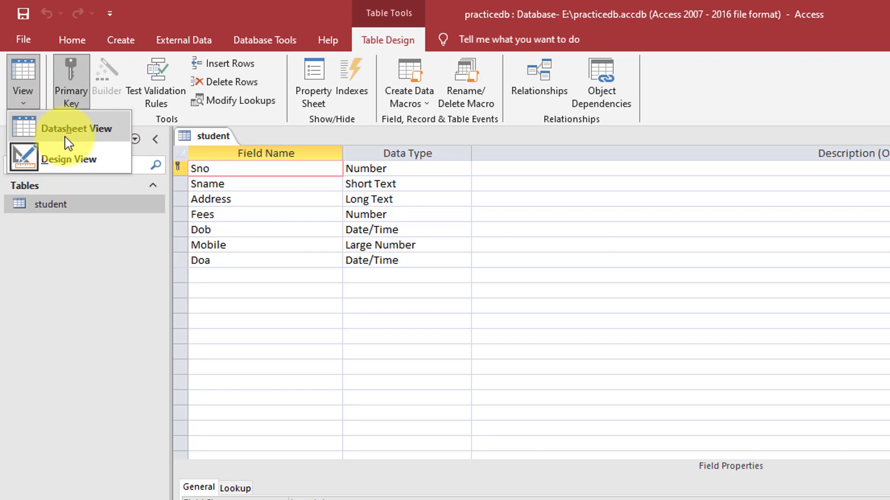
pyautogui.click(65, 136)
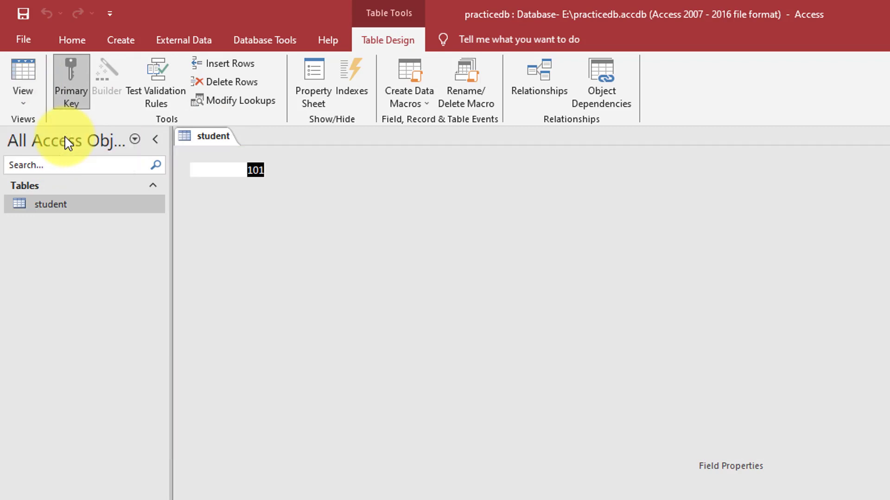
pyautogui.click(257, 186)
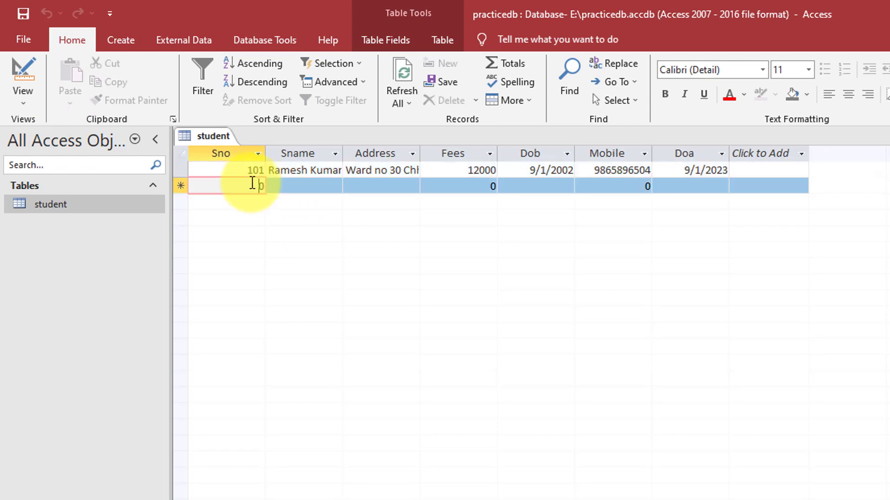
# Start record 102 with the student's name, address Chhindwara, fees 10000 and birth date 01/02/2001
pyautogui.write('102')
pyautogui.press('Tab')
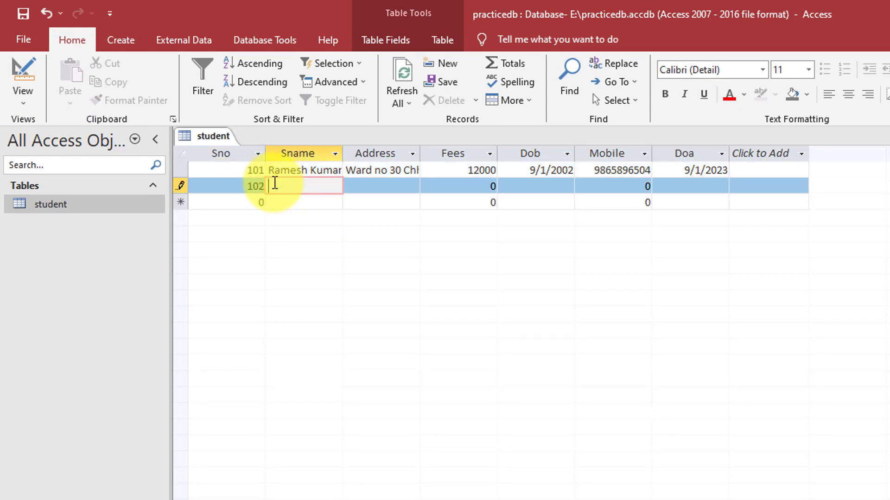
pyautogui.press('Tab')
pyautogui.write('Chhindwara')
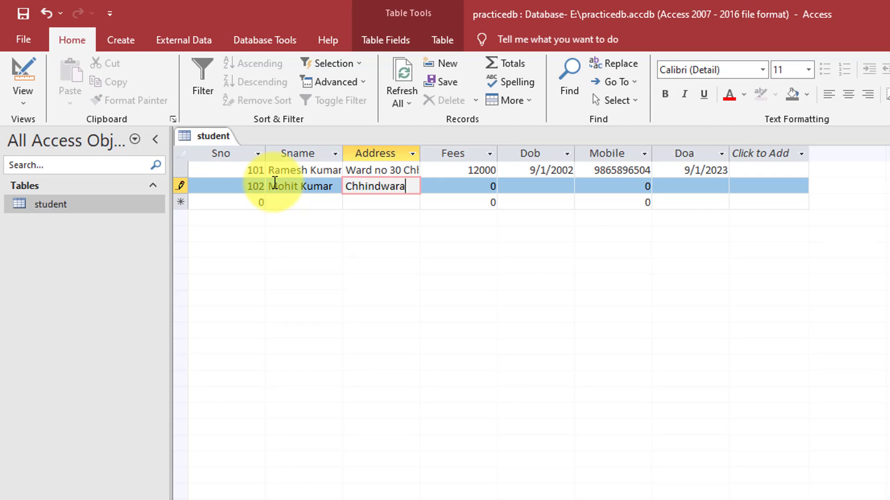
pyautogui.press('Tab')
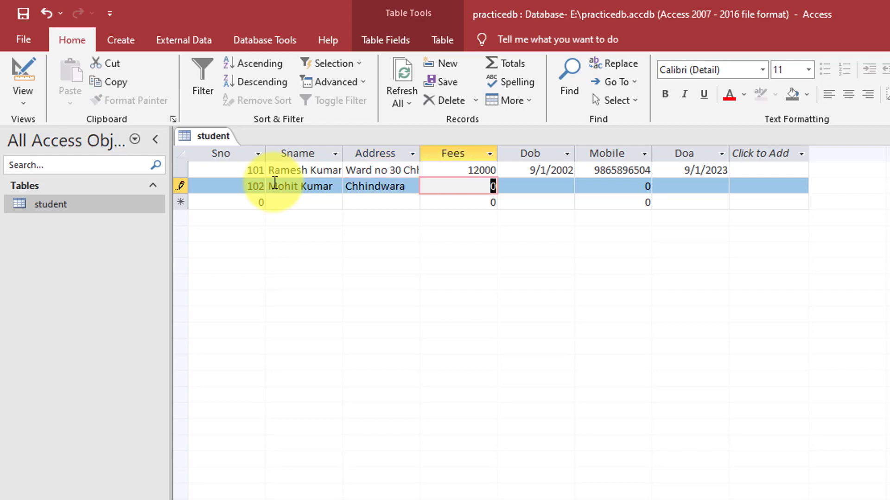
pyautogui.write('10000')
pyautogui.press('Tab')
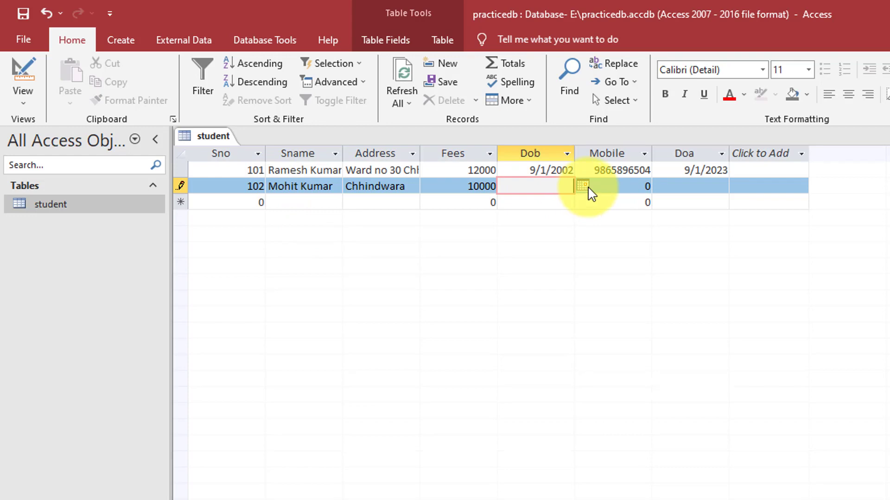
pyautogui.write('01/02/2001')
pyautogui.press('Tab')
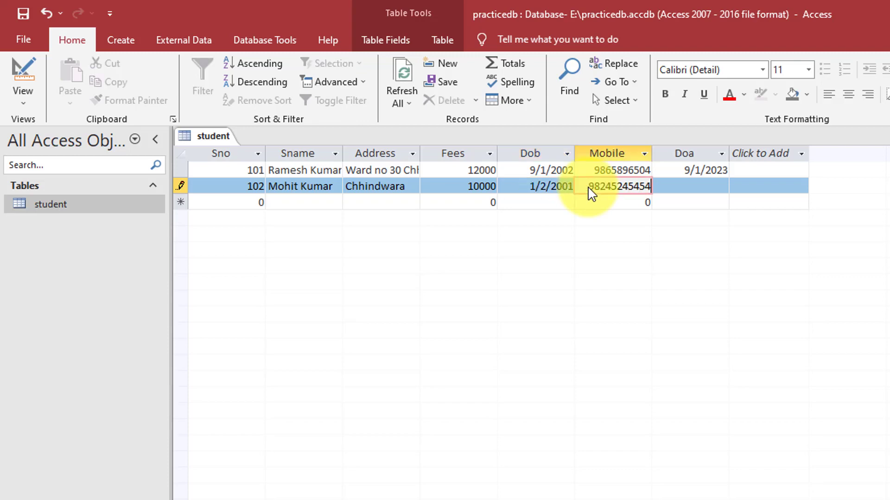
# Enter the student's mobile number, trimming an extra digit, and admission date 09/05/2023
pyautogui.press('Tab')
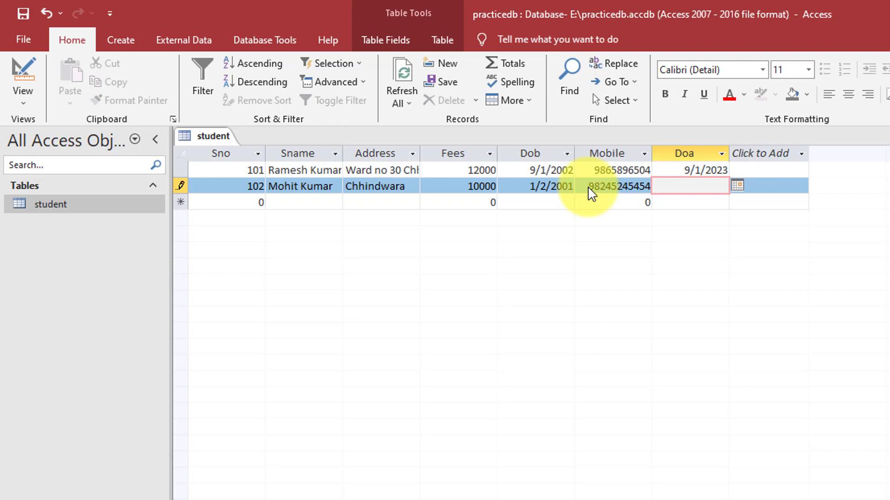
pyautogui.click(598, 187)
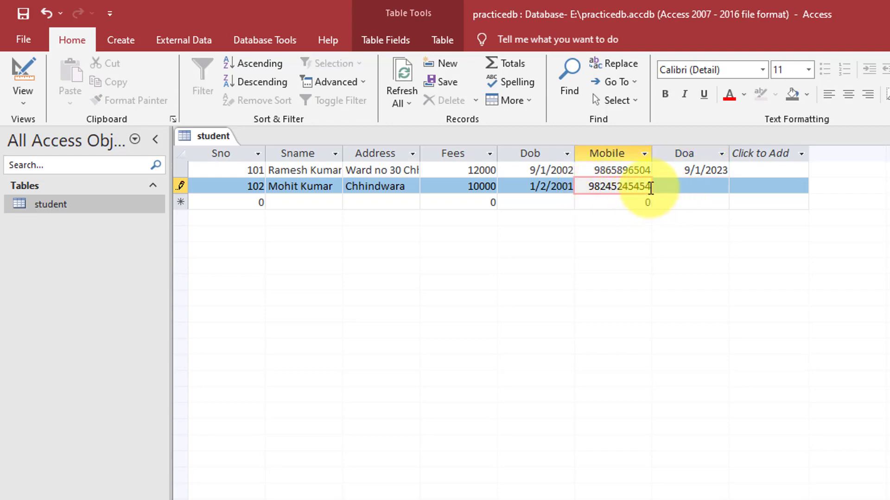
pyautogui.press('BackSpace')
pyautogui.press('Tab')
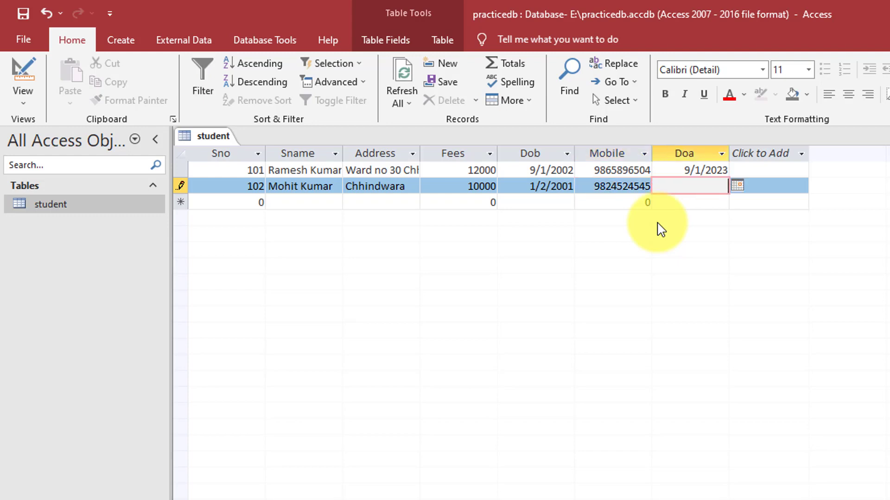
pyautogui.write('09/05/2023')
pyautogui.press('Tab')
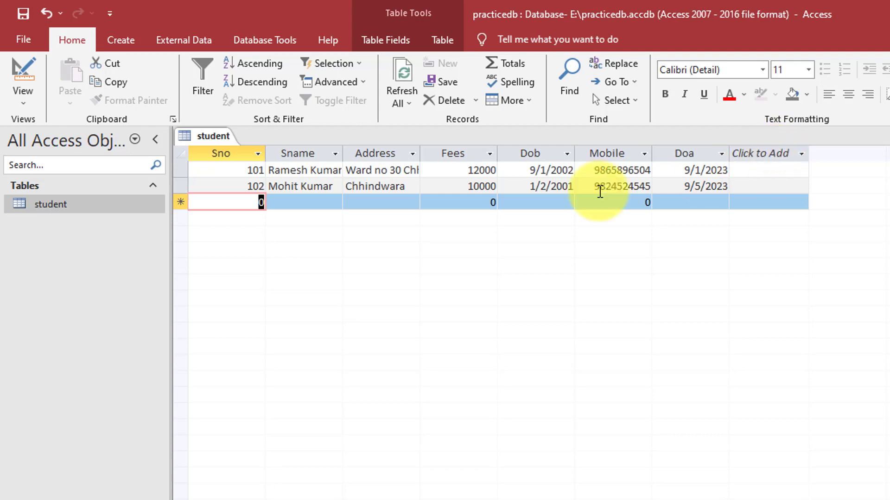
# Click into record 102's Address, then bring up the student table's view choices
pyautogui.click(381, 186)
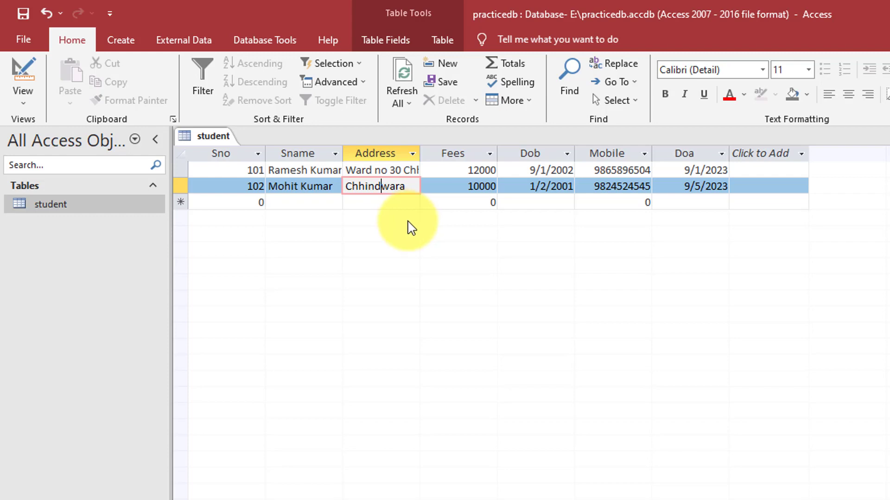
pyautogui.click(213, 137)
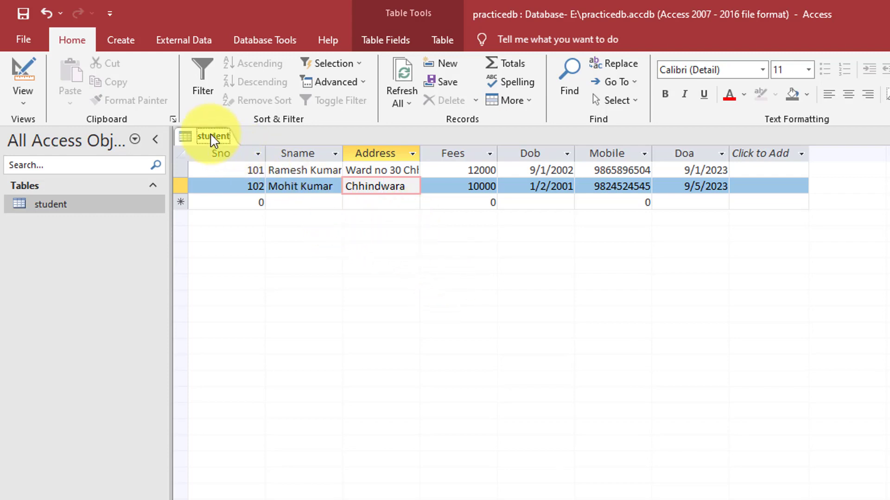
pyautogui.rightClick(213, 138)
pyautogui.press('Escape')
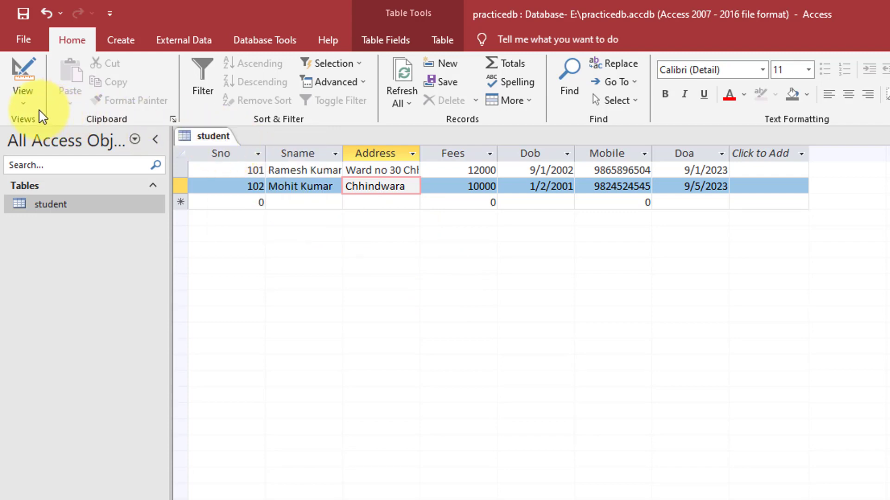
pyautogui.click(26, 101)
# In Design View, add a Course field after Doa and open its Data Type list
pyautogui.click(57, 154)
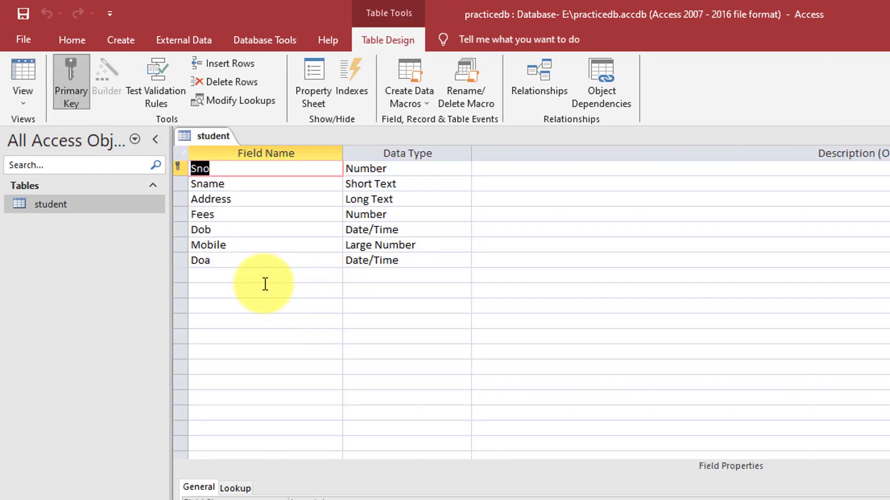
pyautogui.click(245, 274)
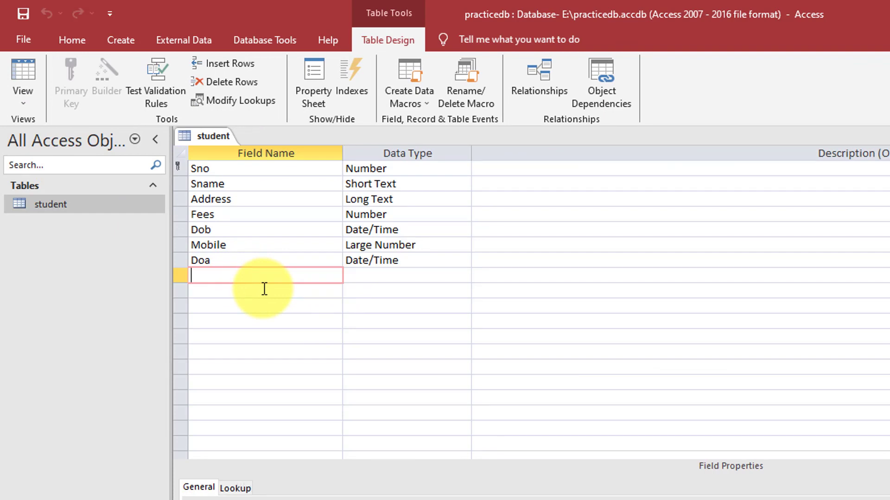
pyautogui.write('Course')
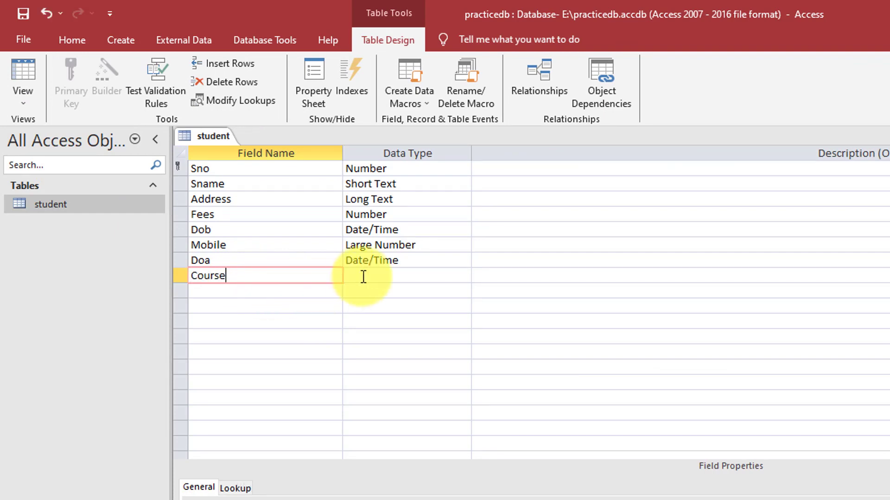
pyautogui.write('s')
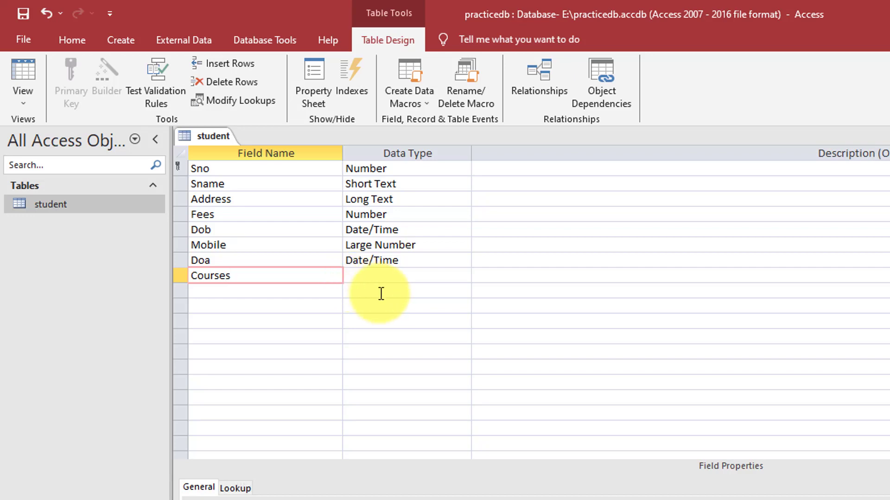
pyautogui.press('BackSpace')
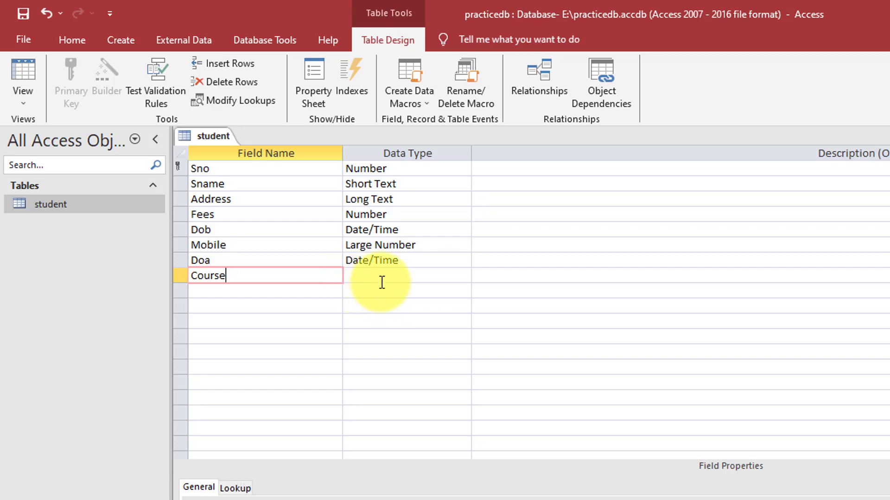
pyautogui.click(381, 276)
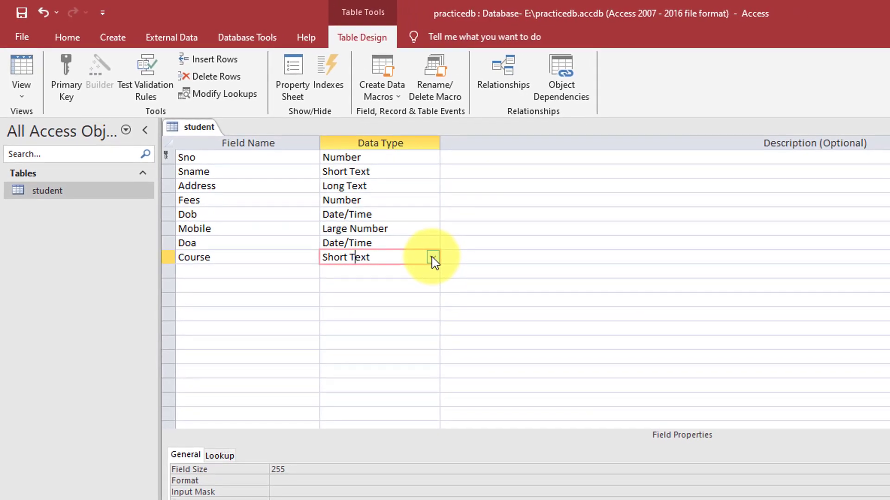
pyautogui.click(433, 258)
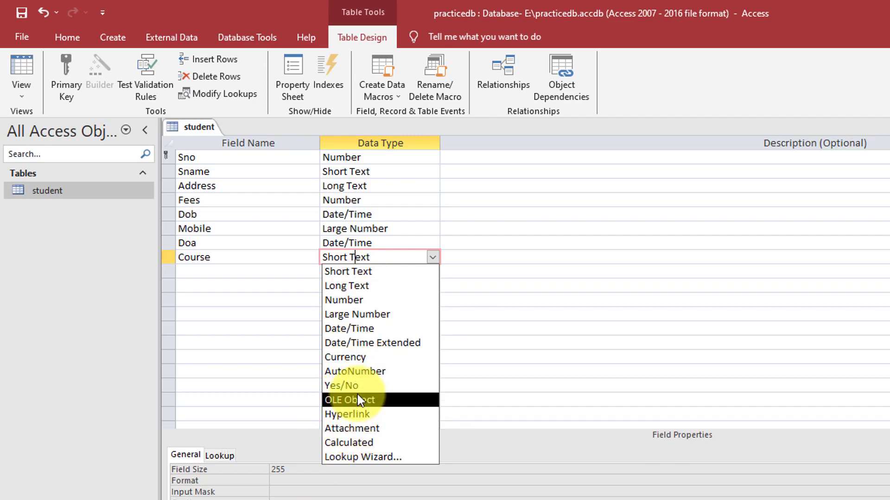
pyautogui.click(346, 275)
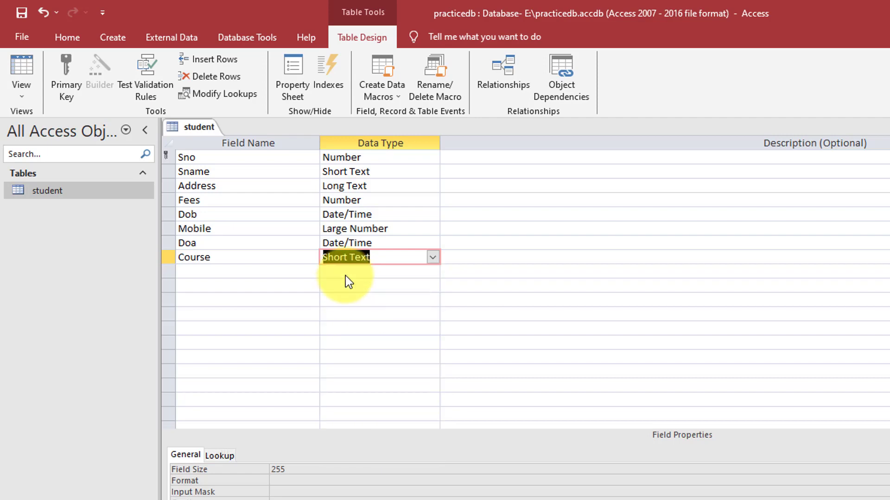
pyautogui.click(432, 257)
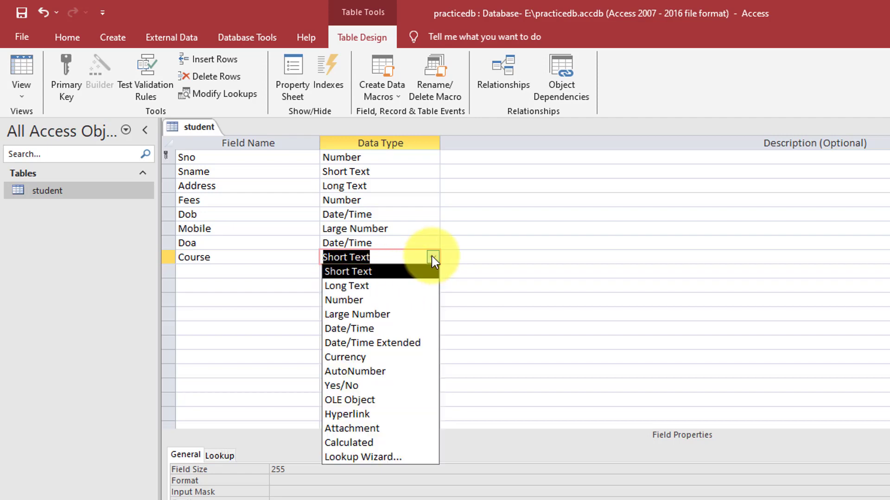
# Launch the Lookup Wizard for Course and choose 'I will type in the values that I want.'
pyautogui.click(367, 458)
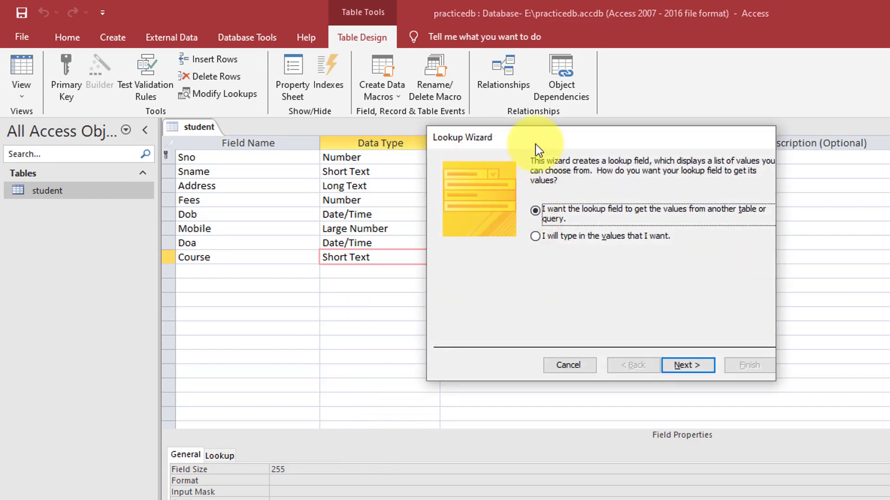
pyautogui.moveTo(535, 145); pyautogui.dragTo(342, 156)
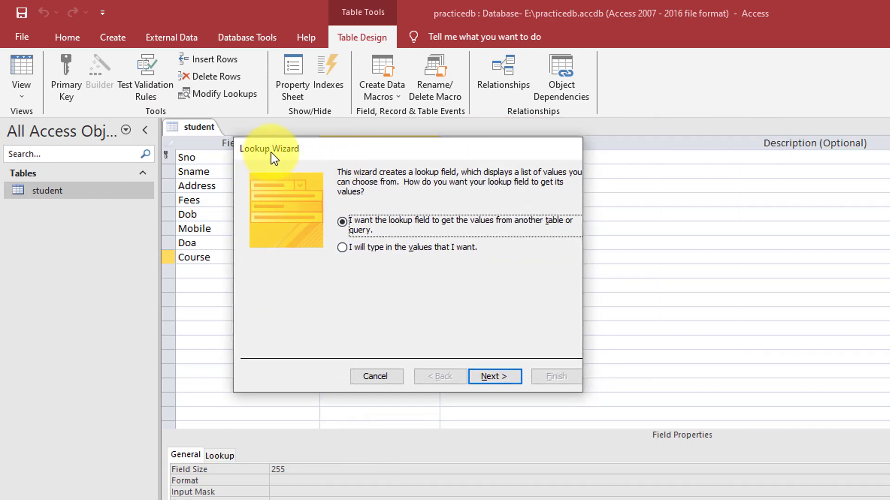
pyautogui.moveTo(283, 148); pyautogui.dragTo(256, 169)
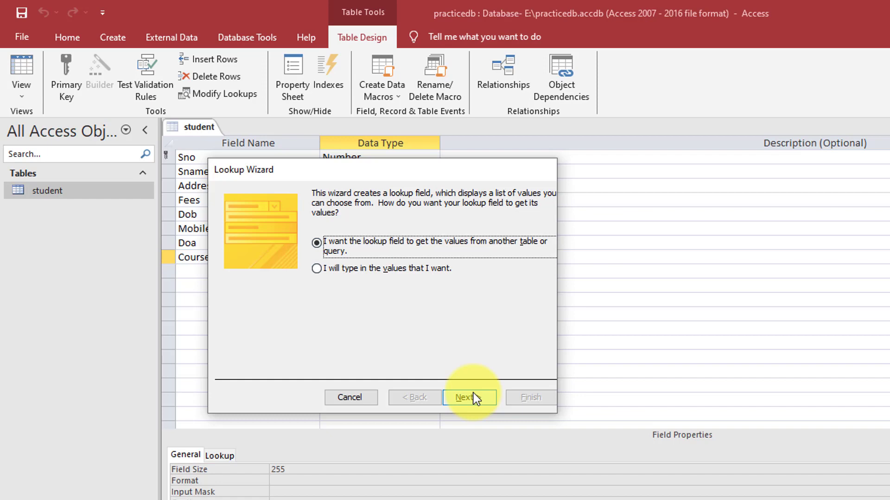
pyautogui.moveTo(249, 173); pyautogui.dragTo(251, 185)
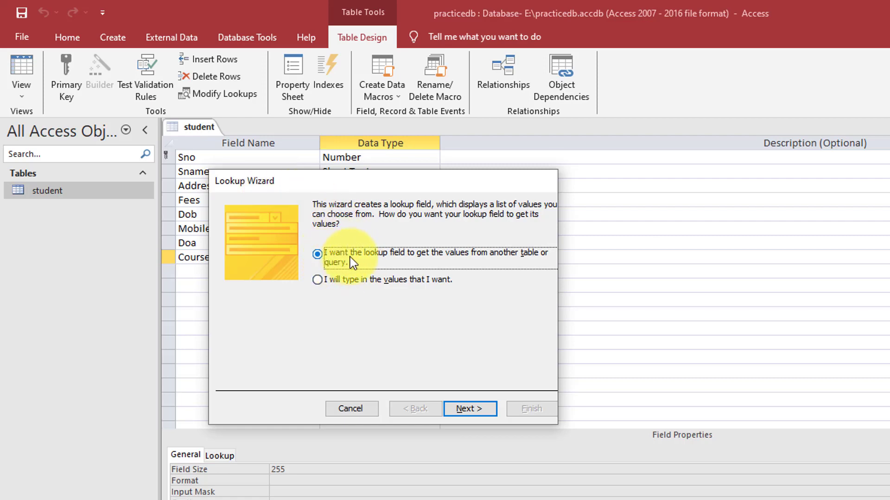
pyautogui.moveTo(413, 181); pyautogui.dragTo(597, 175)
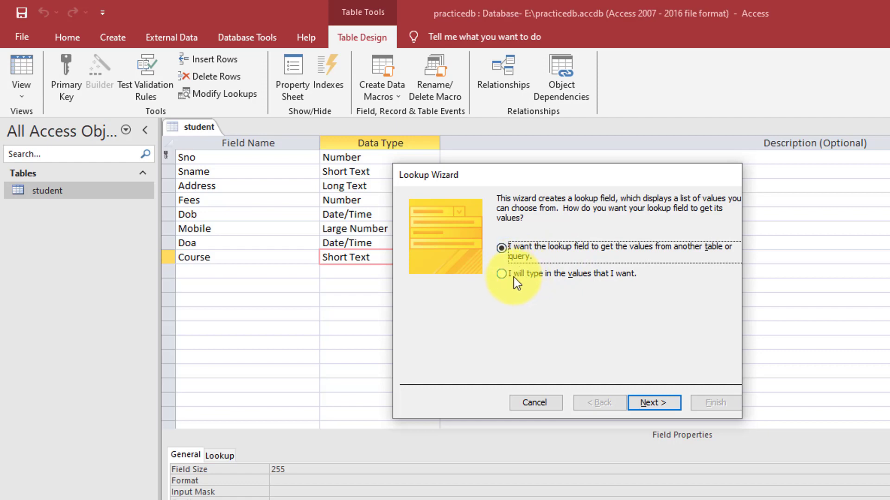
pyautogui.click(561, 277)
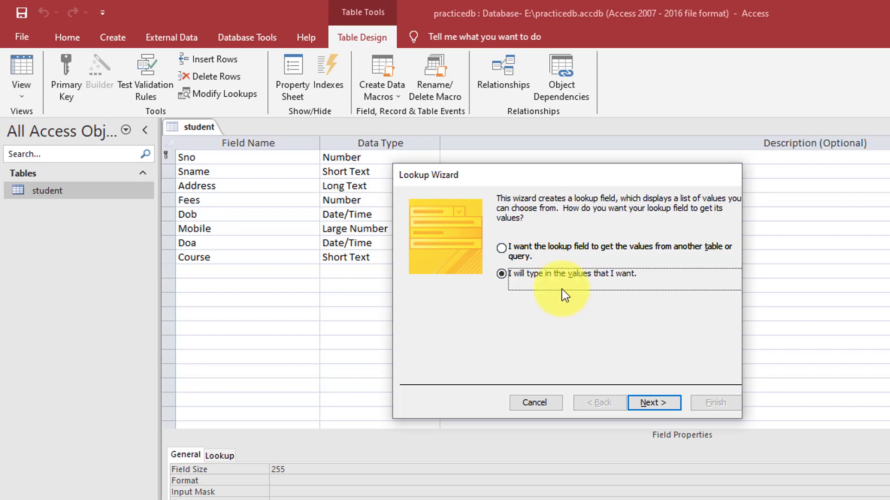
# Advance the Lookup Wizard to the values page and select the first Col1 cell
pyautogui.click(534, 272)
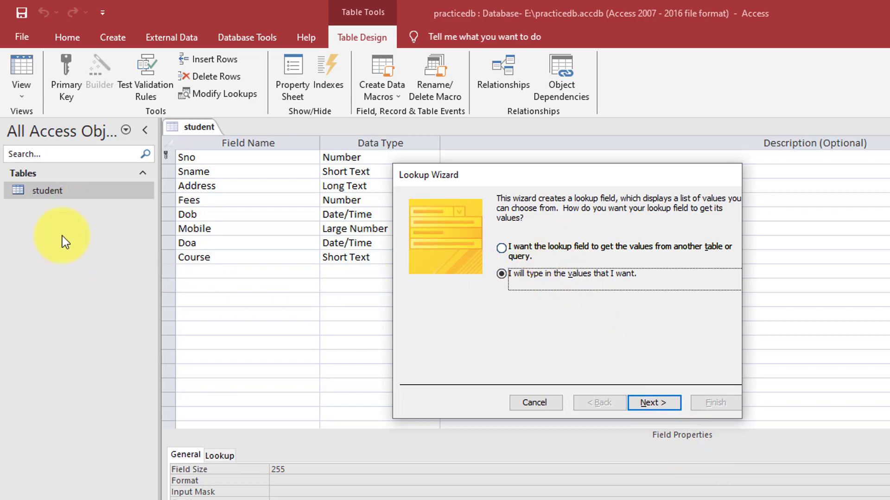
pyautogui.click(672, 401)
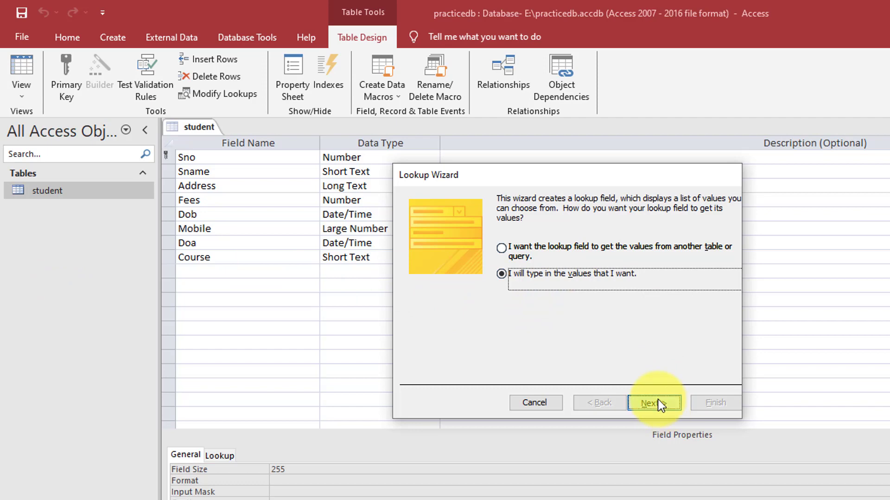
pyautogui.click(463, 286)
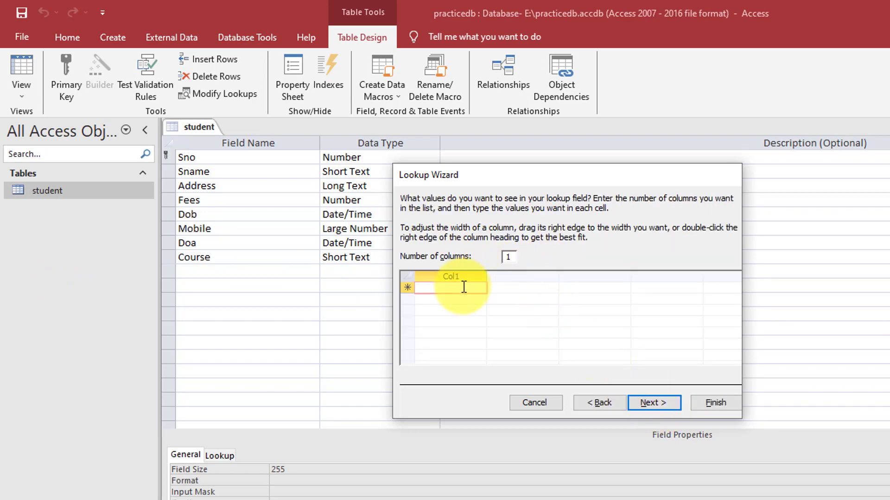
# Enter DCA, PGDCA, CPCT, BCA and MSC CS, then finish the wizard keeping the label Course
pyautogui.write('DCA')
pyautogui.press('Down')
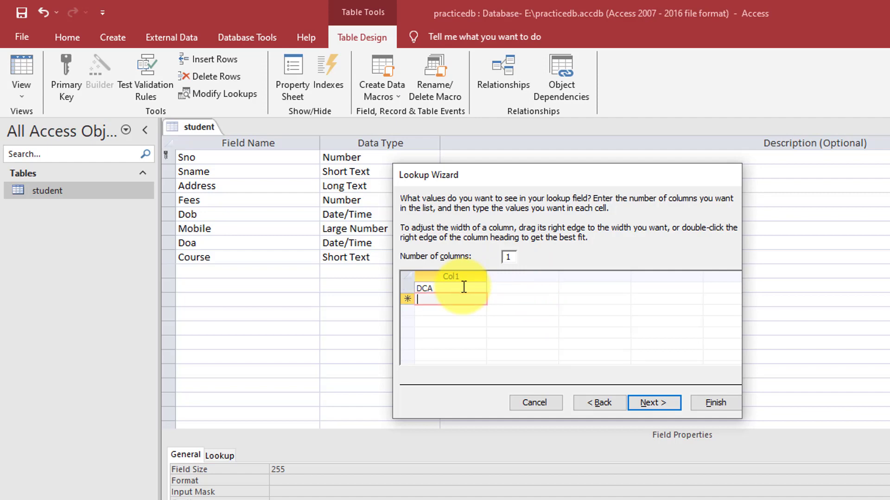
pyautogui.write('PGDCA')
pyautogui.press('Down')
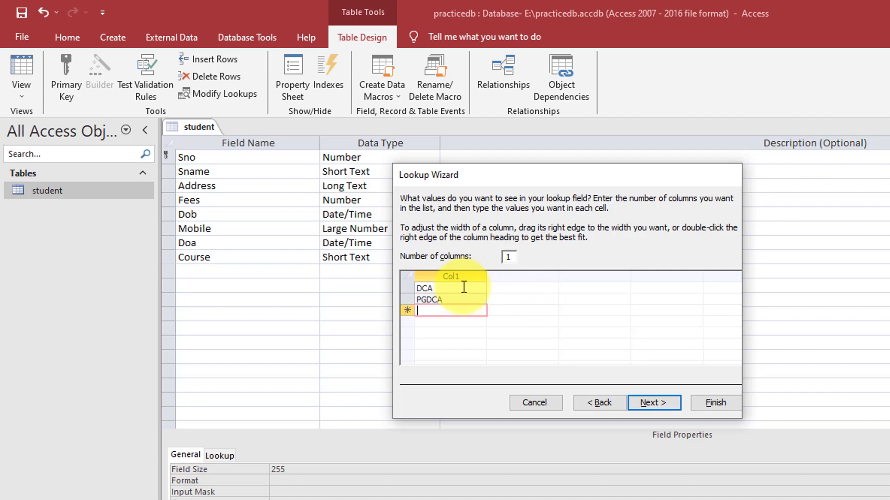
pyautogui.write('CPCP')
pyautogui.press('BackSpace')
pyautogui.press('BackSpace')
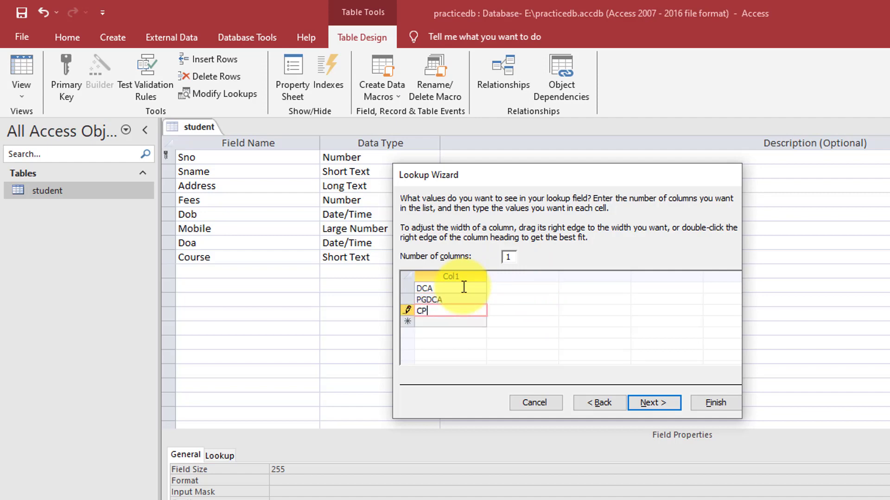
pyautogui.write('CT')
pyautogui.press('Down')
pyautogui.write('BCA')
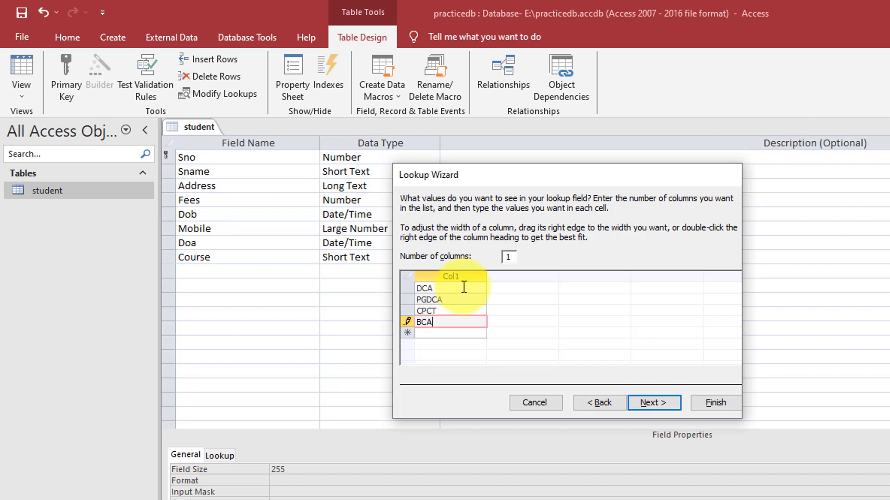
pyautogui.click(468, 332)
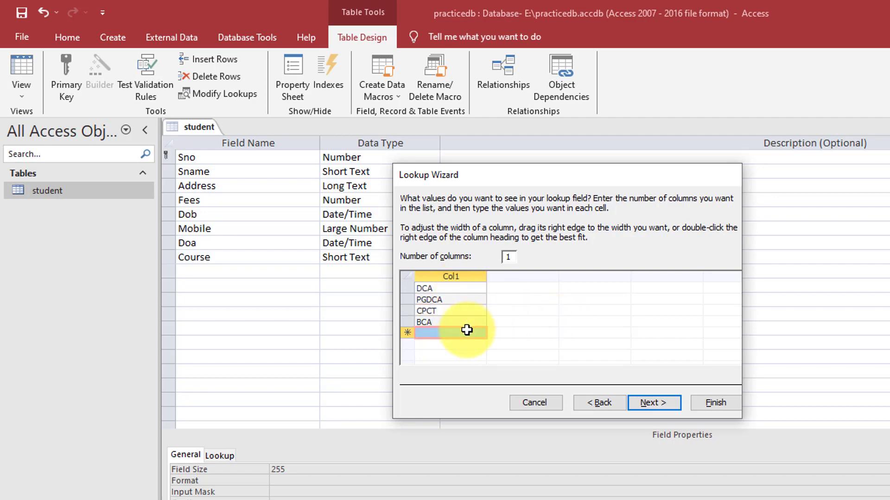
pyautogui.write('MSC CS')
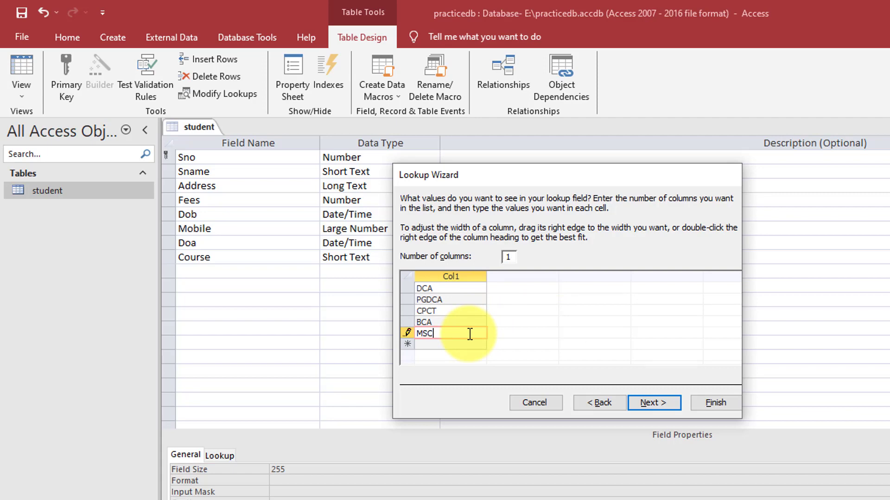
pyautogui.click(644, 405)
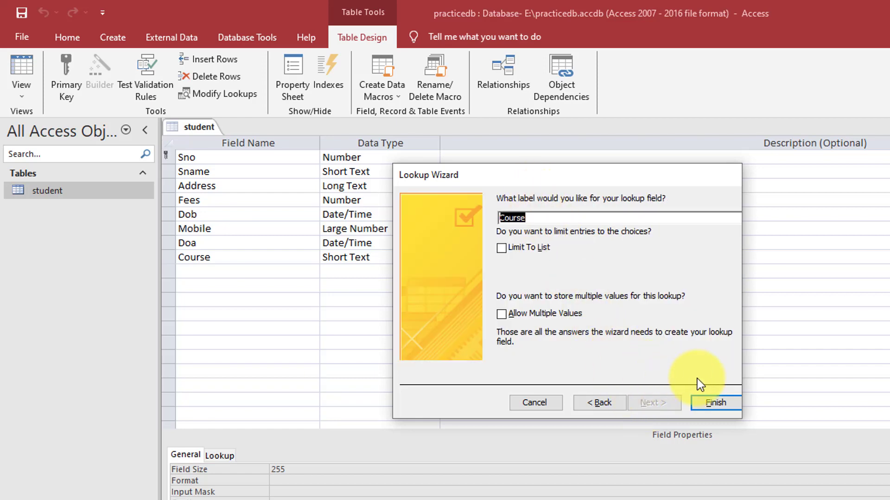
pyautogui.click(716, 403)
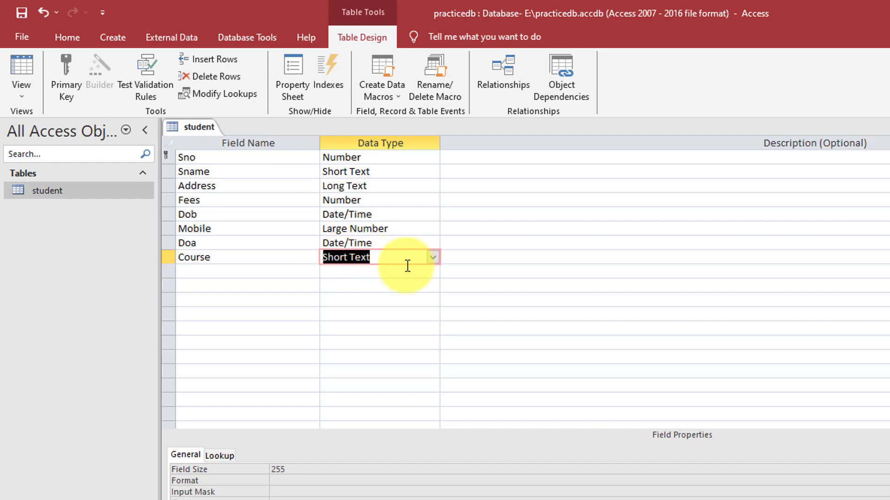
# Leave Course's data type as is, save the table design and switch to Datasheet View
pyautogui.click(432, 257)
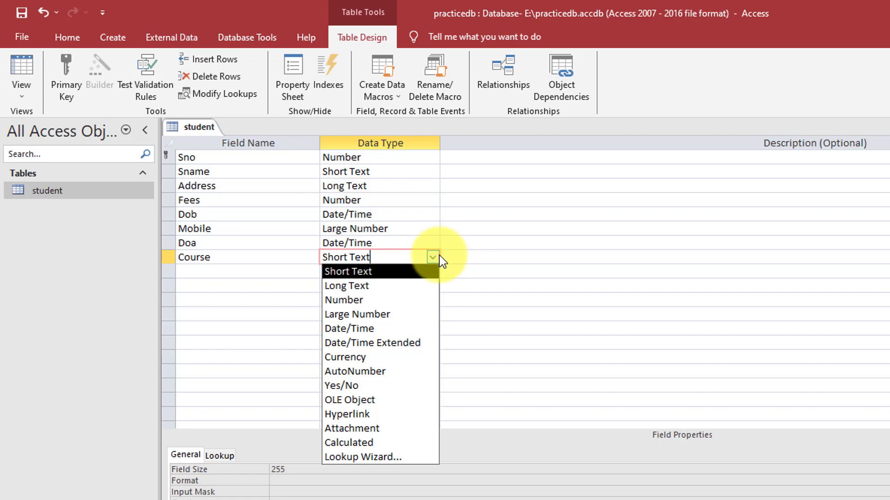
pyautogui.click(437, 256)
pyautogui.rightClick(194, 129)
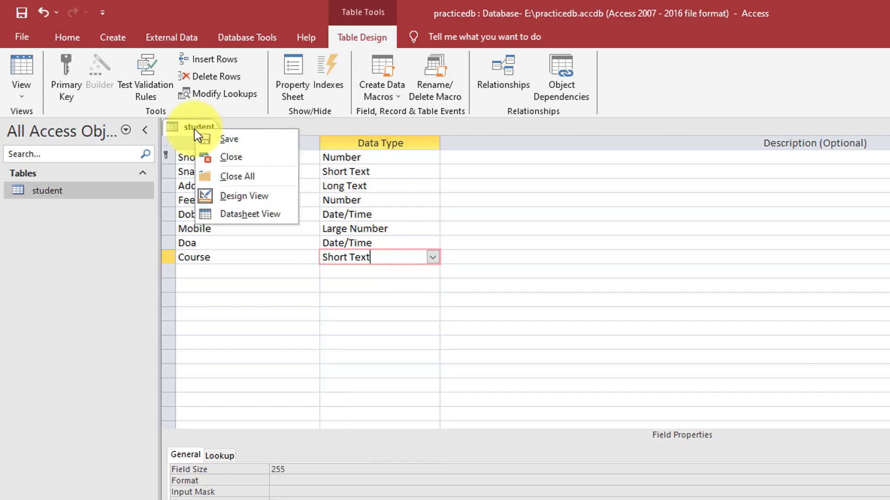
pyautogui.click(222, 140)
pyautogui.click(25, 93)
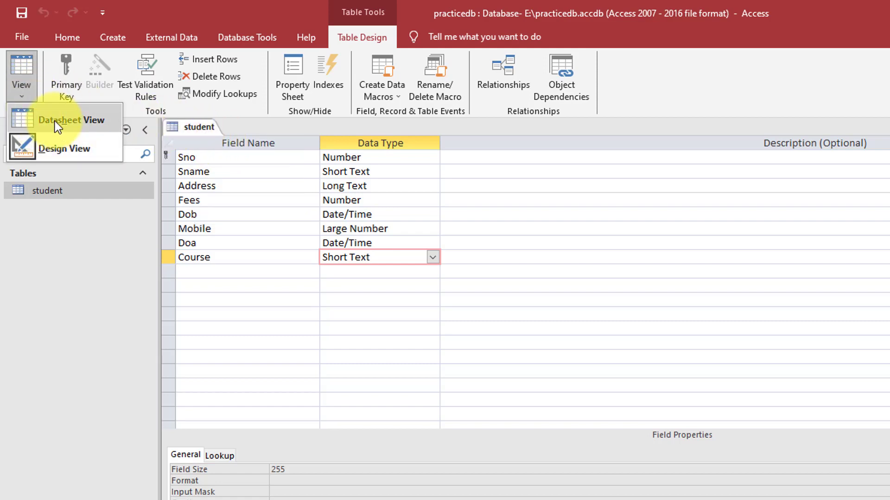
pyautogui.click(55, 121)
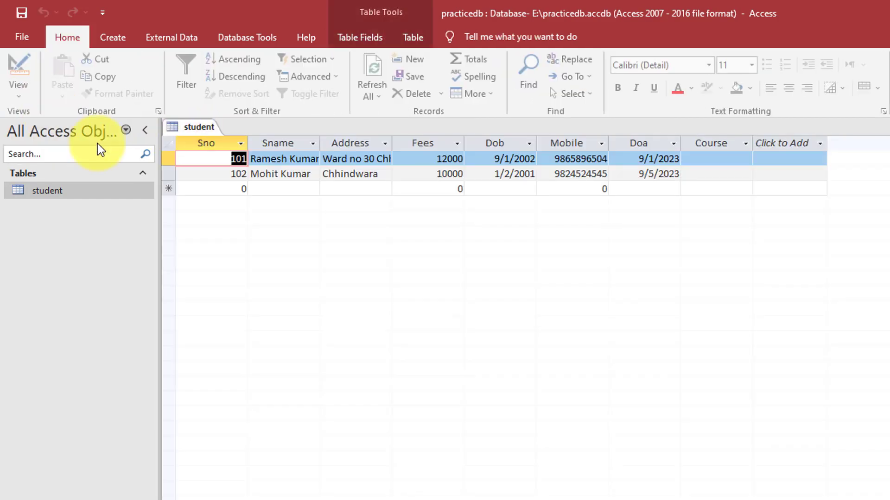
# Set record 101's Course to PGDCA and record 102's Course to DCA
pyautogui.click(714, 158)
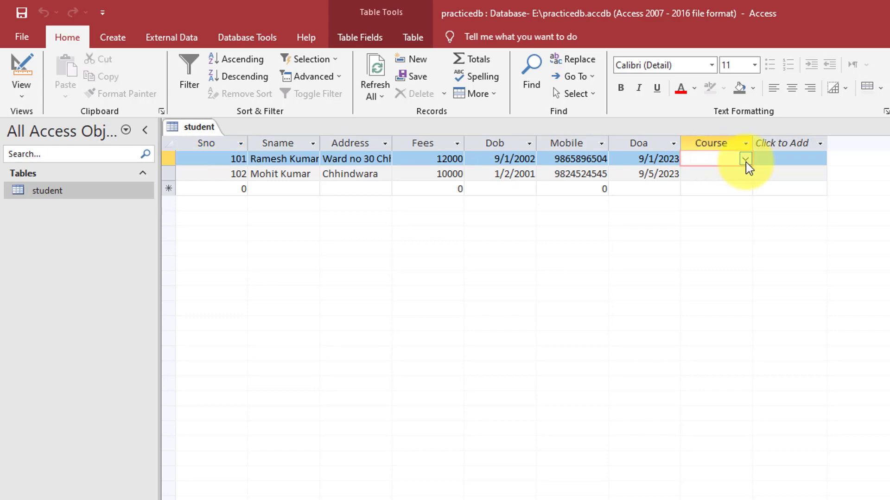
pyautogui.click(746, 160)
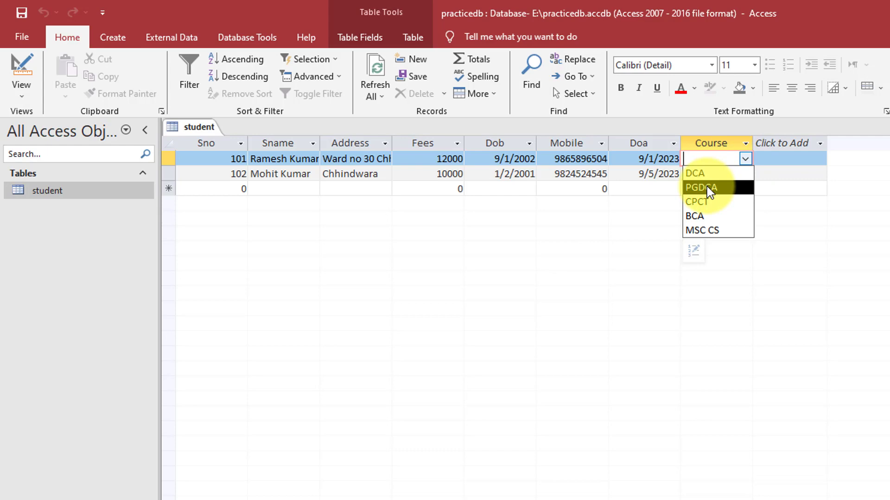
pyautogui.click(708, 187)
pyautogui.click(722, 174)
pyautogui.click(745, 174)
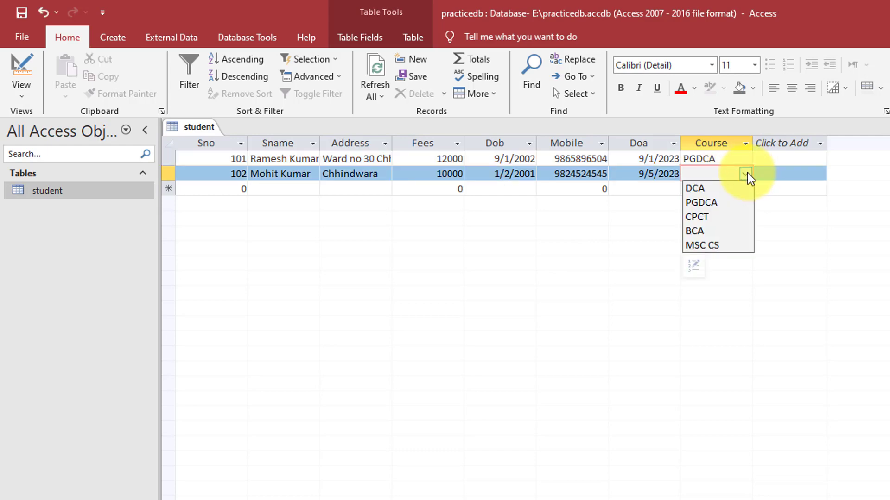
pyautogui.click(709, 189)
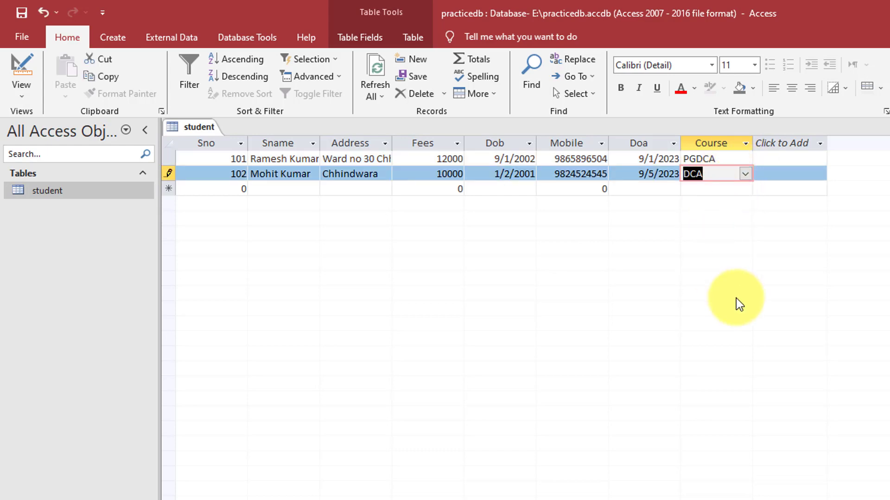
pyautogui.click(223, 191)
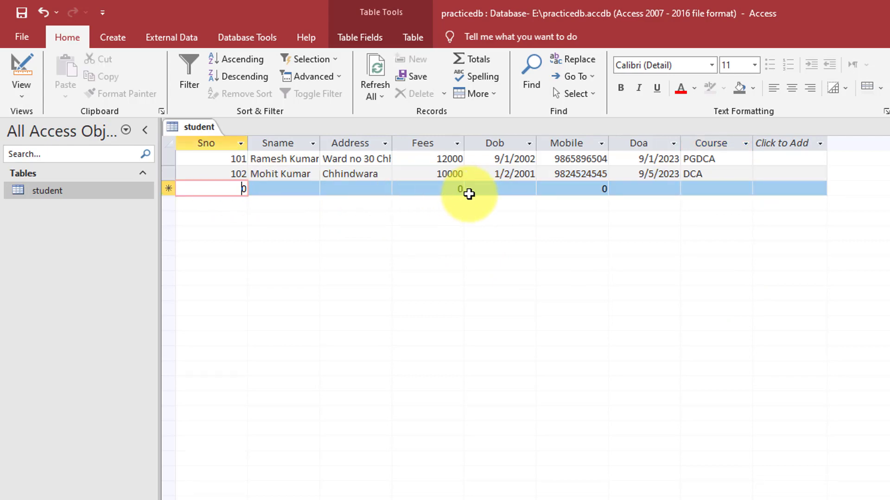
# Select and deselect the Address column, then move into record 102's Address
pyautogui.click(346, 143)
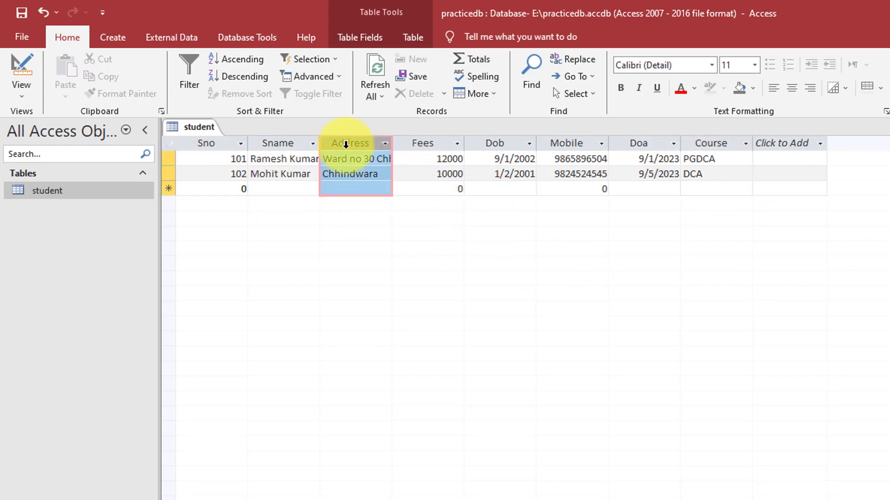
pyautogui.click(351, 176)
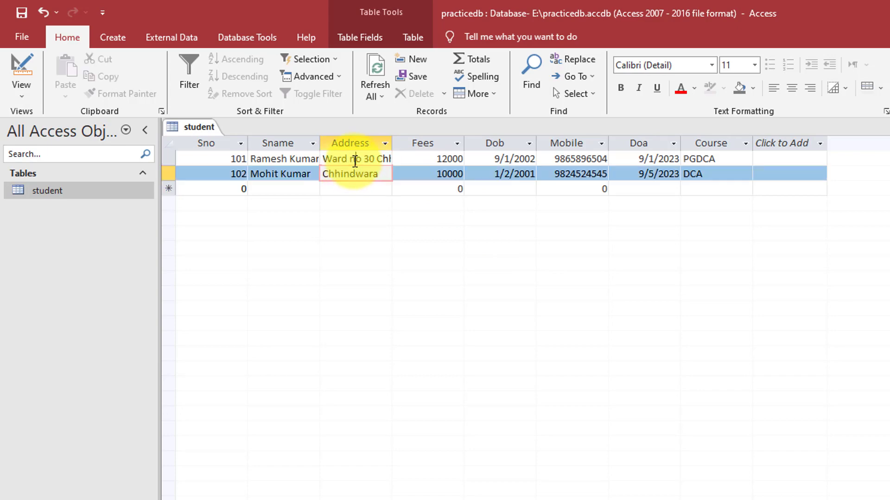
pyautogui.click(353, 187)
pyautogui.click(356, 175)
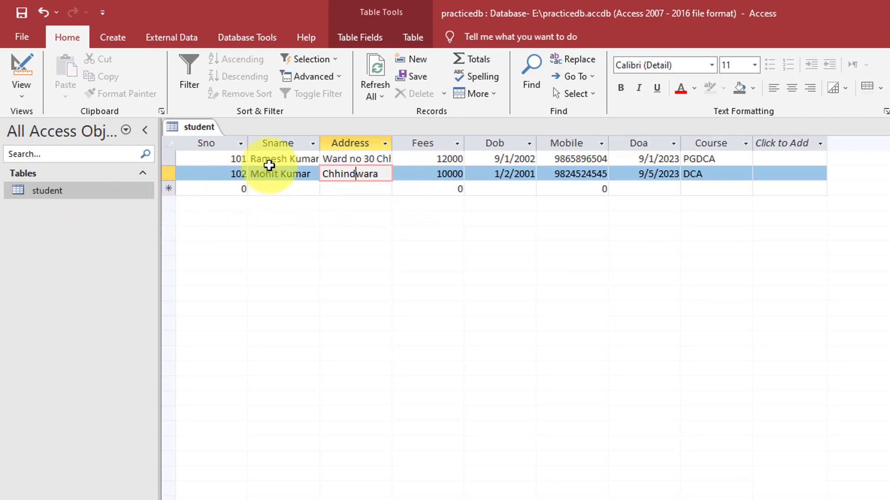
# Switch the student table to Design View and add a City field below Course
pyautogui.rightClick(201, 129)
pyautogui.click(215, 136)
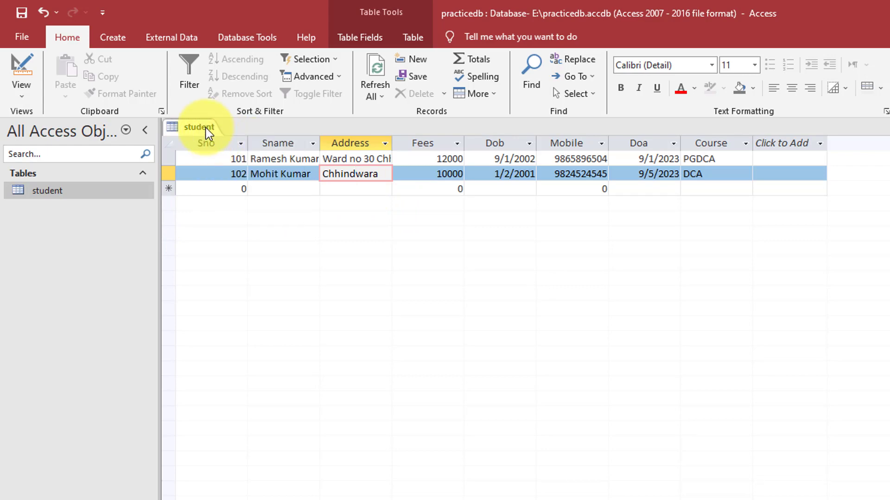
pyautogui.click(23, 94)
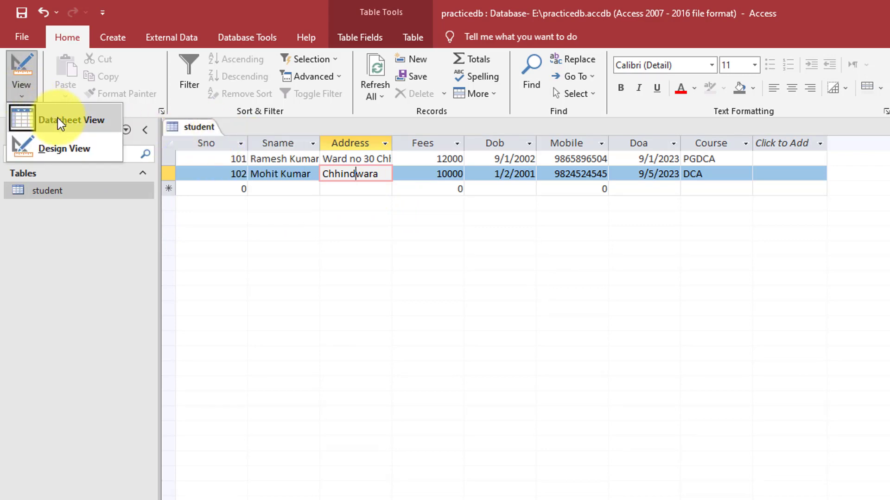
pyautogui.click(71, 148)
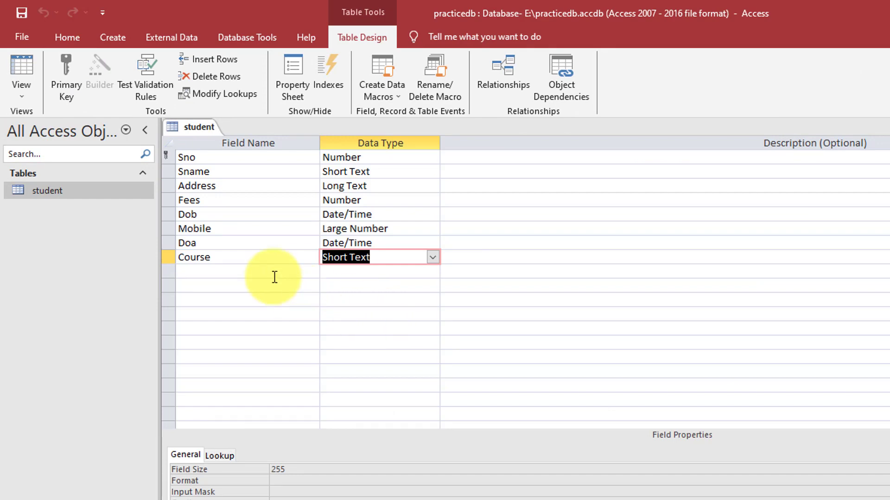
pyautogui.click(267, 272)
pyautogui.write('City')
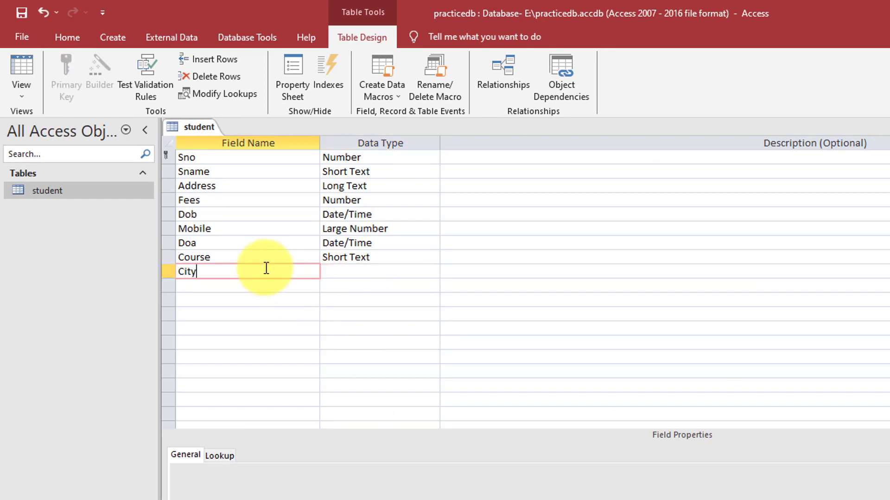
# Try the Lookup Wizard for City with typed-in values, then cancel, keeping Short Text
pyautogui.click(357, 271)
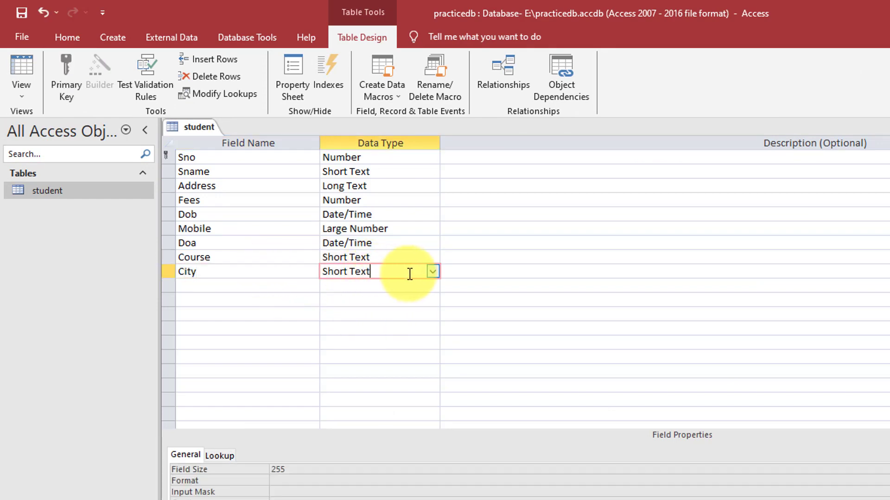
pyautogui.click(432, 273)
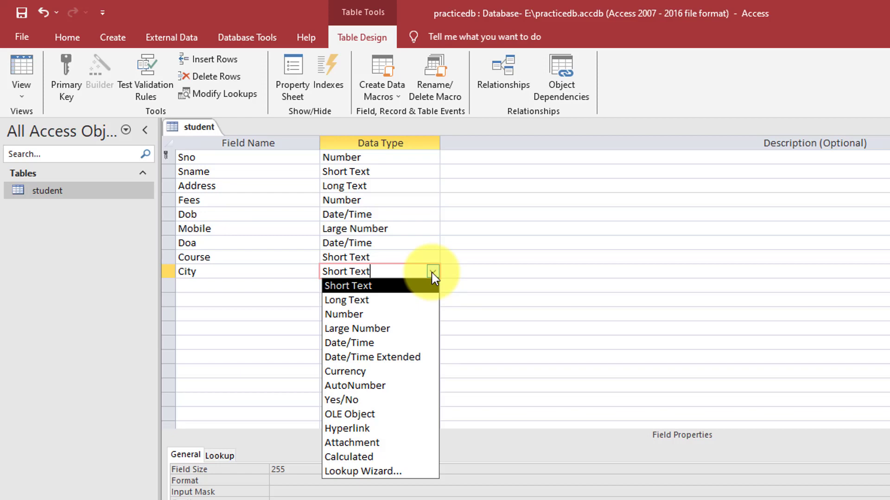
pyautogui.click(366, 472)
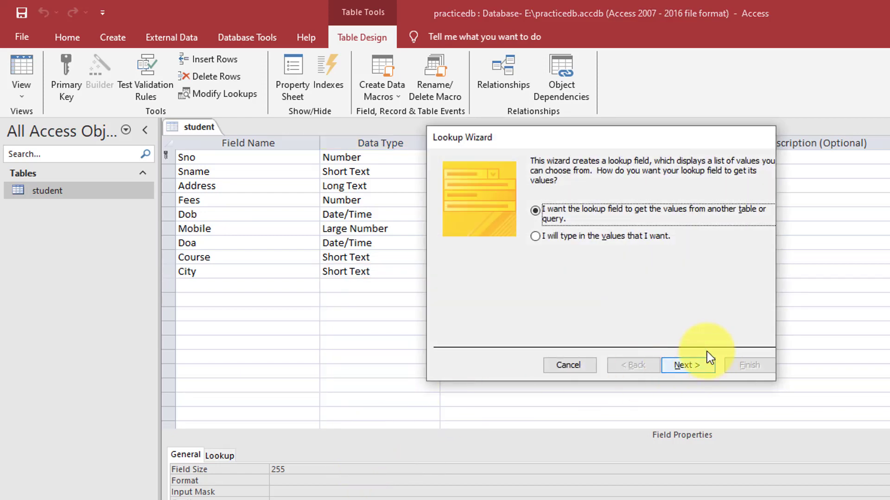
pyautogui.click(560, 240)
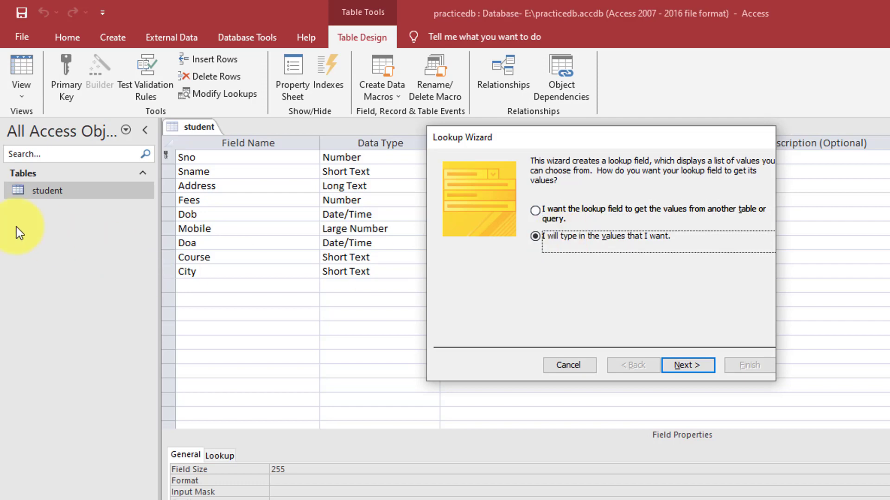
pyautogui.click(688, 365)
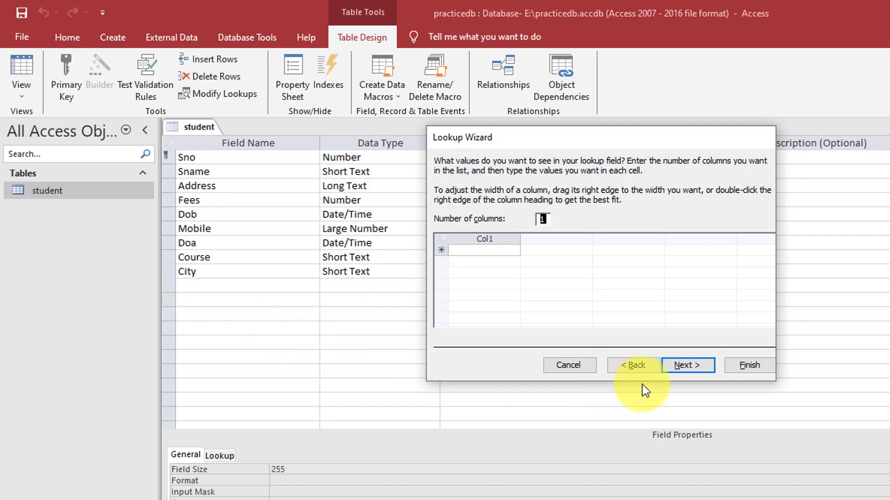
pyautogui.click(572, 368)
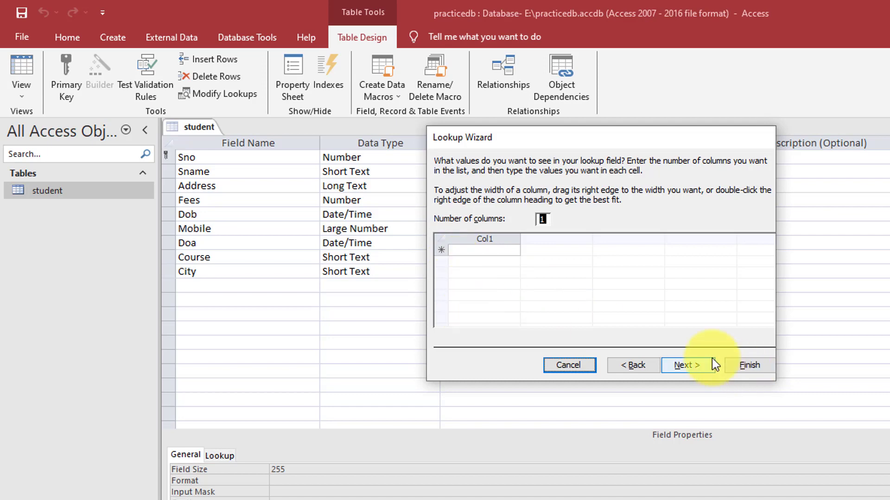
pyautogui.click(579, 365)
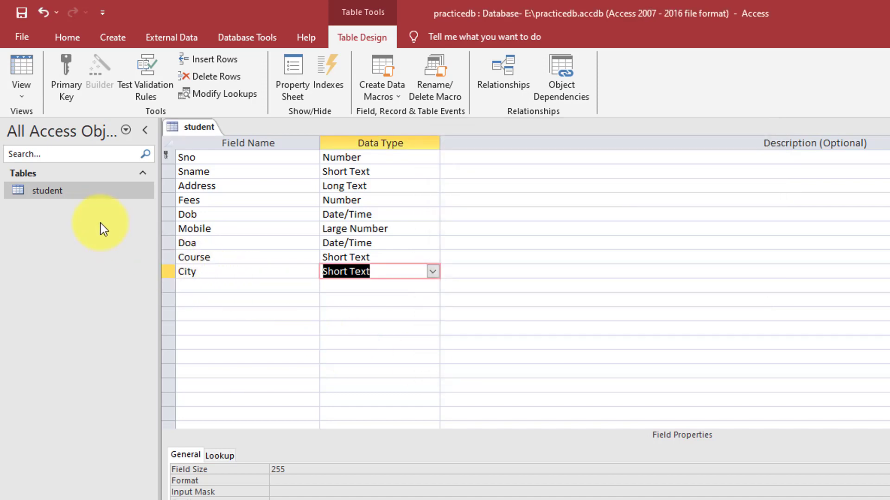
# Create a blank Table1 from the Create tab and open the field-type list next to ID
pyautogui.click(113, 38)
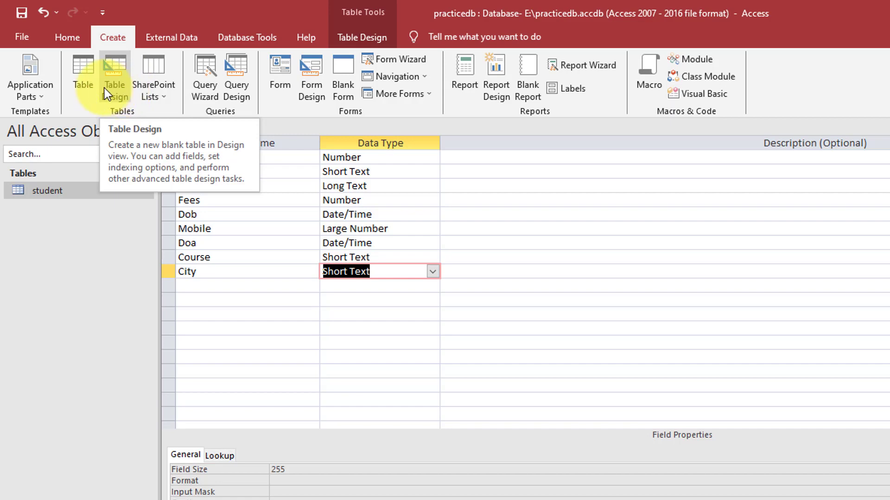
pyautogui.click(82, 72)
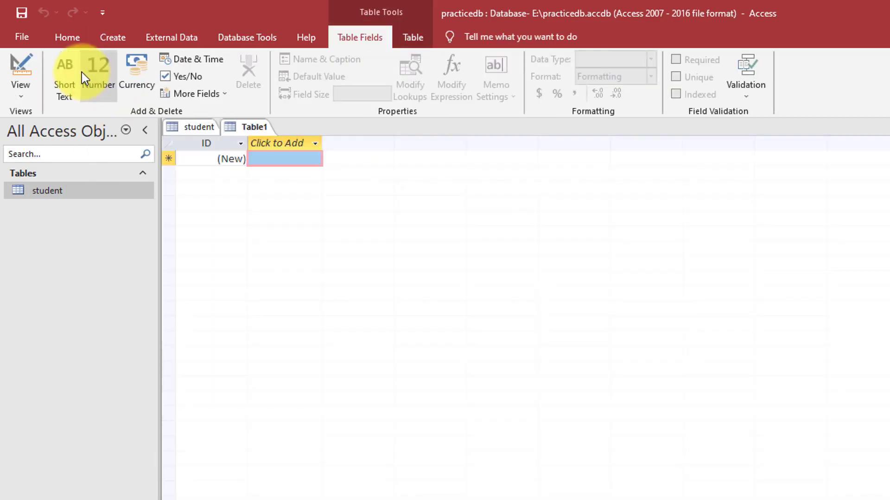
pyautogui.click(207, 146)
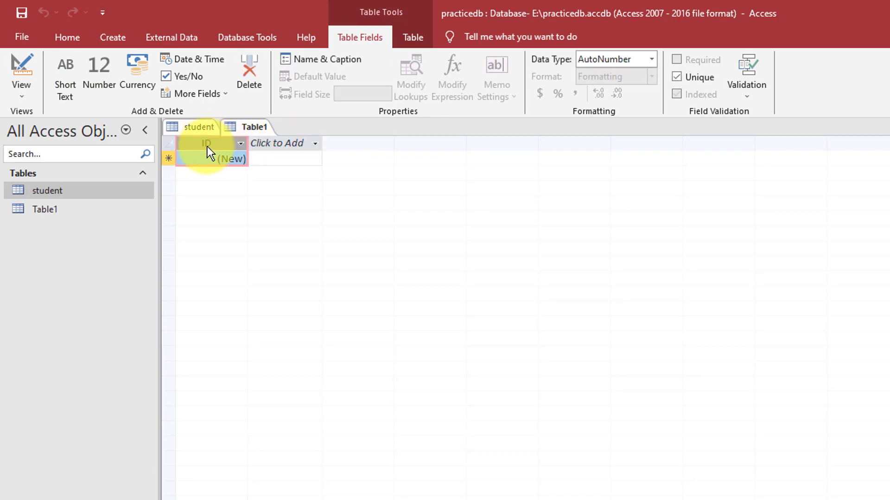
pyautogui.click(228, 158)
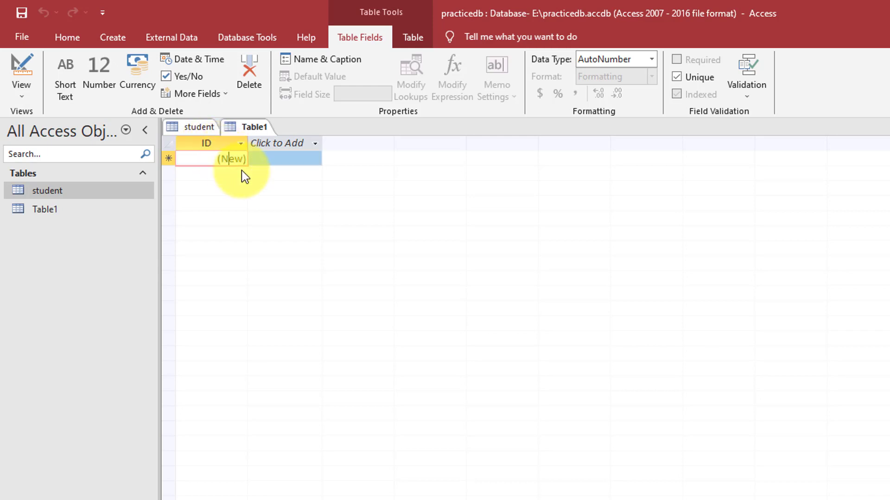
pyautogui.click(276, 142)
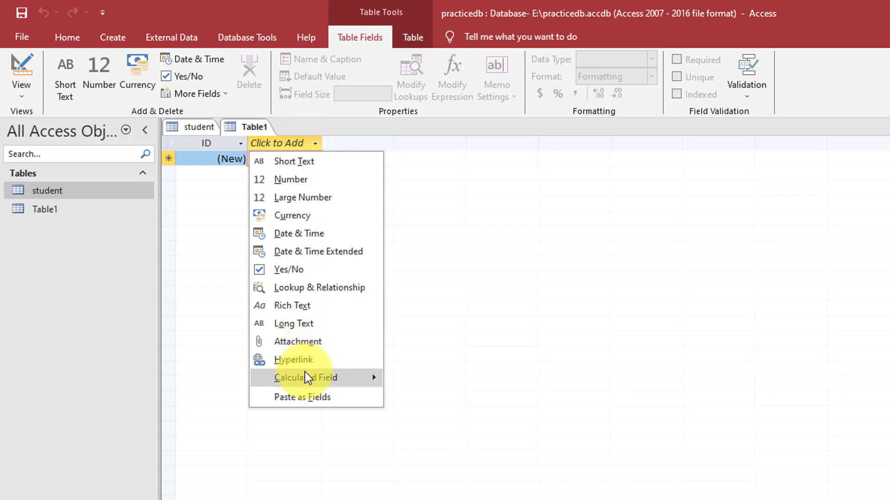
pyautogui.moveTo(306, 378)
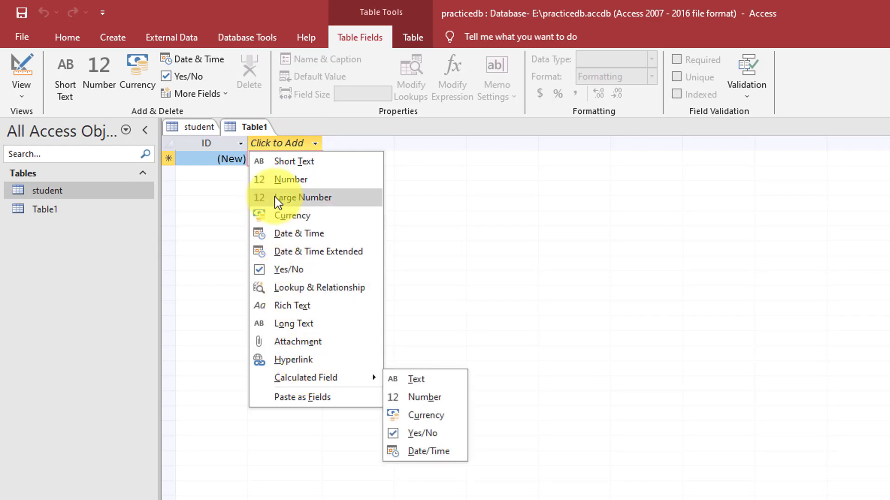
# Add a Short Text field named Course and enter DCA in the first record
pyautogui.click(289, 166)
pyautogui.write('Course')
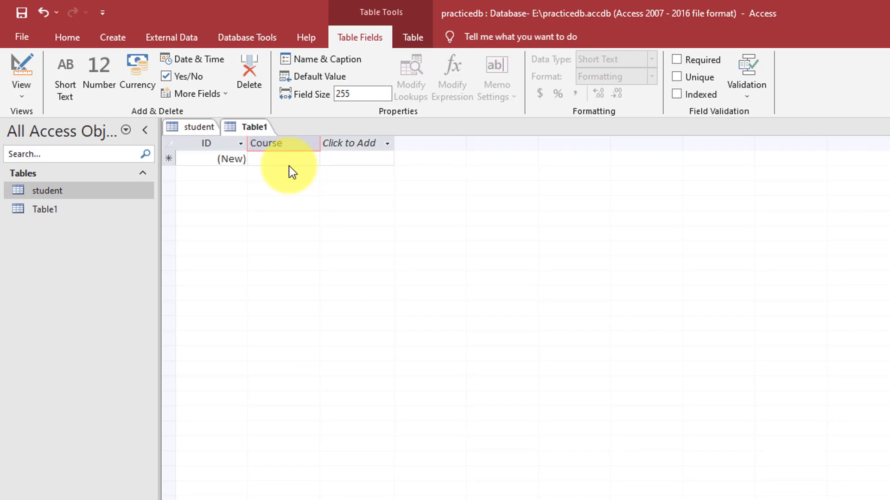
pyautogui.press('Return')
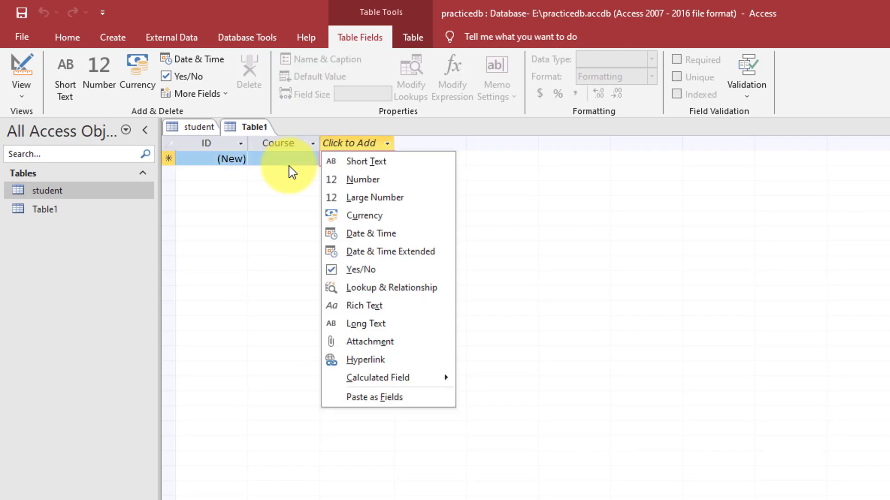
pyautogui.click(292, 164)
pyautogui.click(299, 160)
pyautogui.write('DCA')
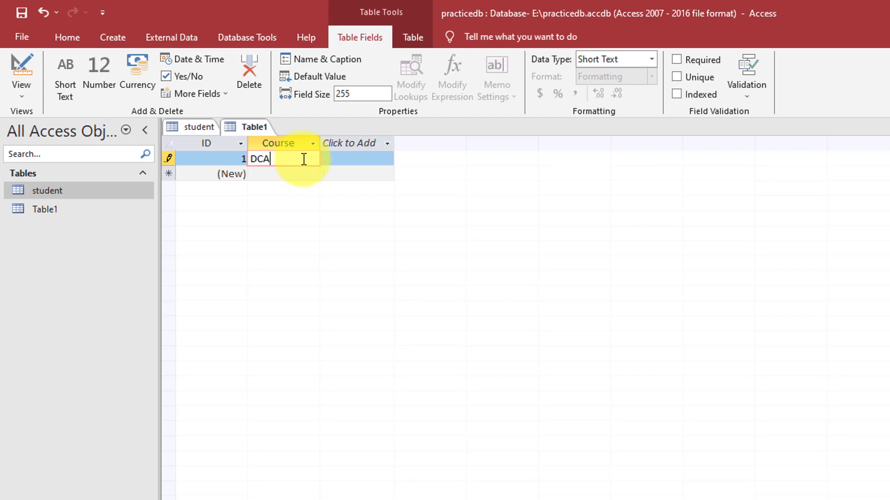
# Add a Short Text City field and enter Chhindwara for the first record
pyautogui.click(368, 143)
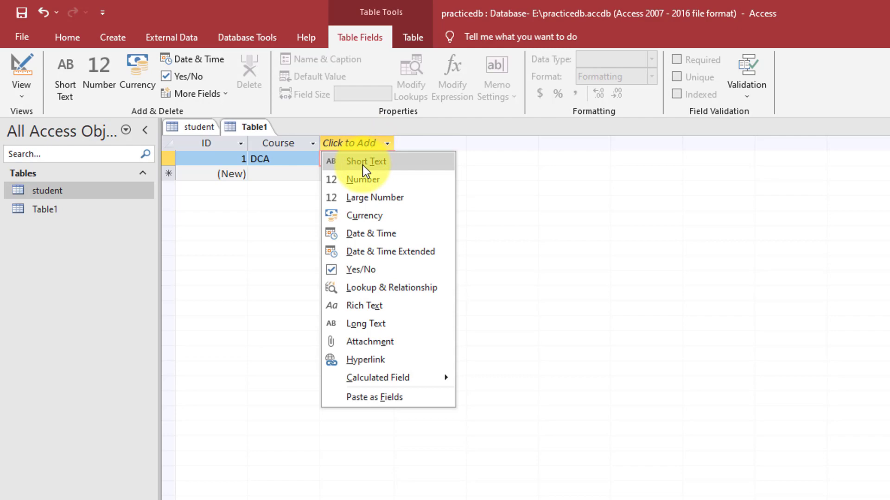
pyautogui.click(25, 98)
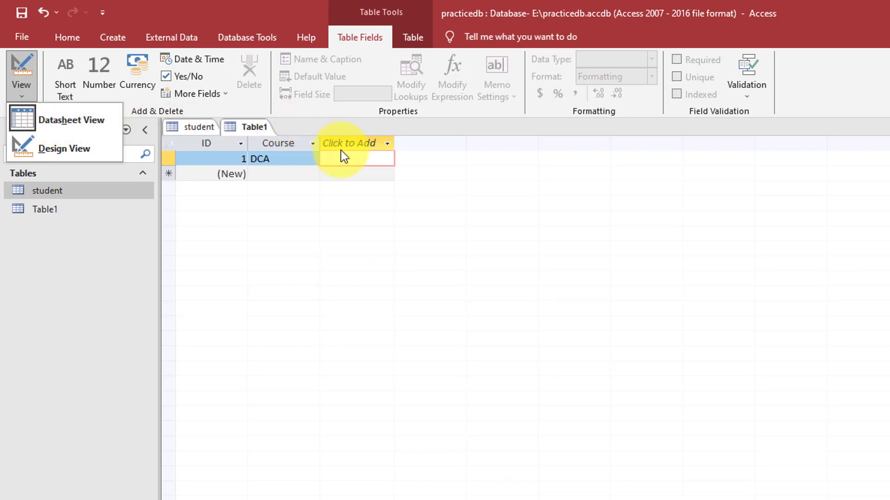
pyautogui.click(386, 144)
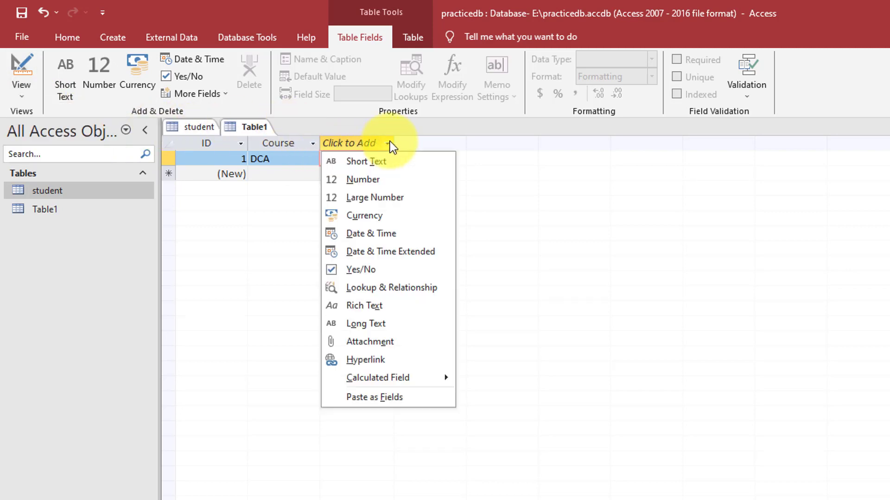
pyautogui.click(363, 163)
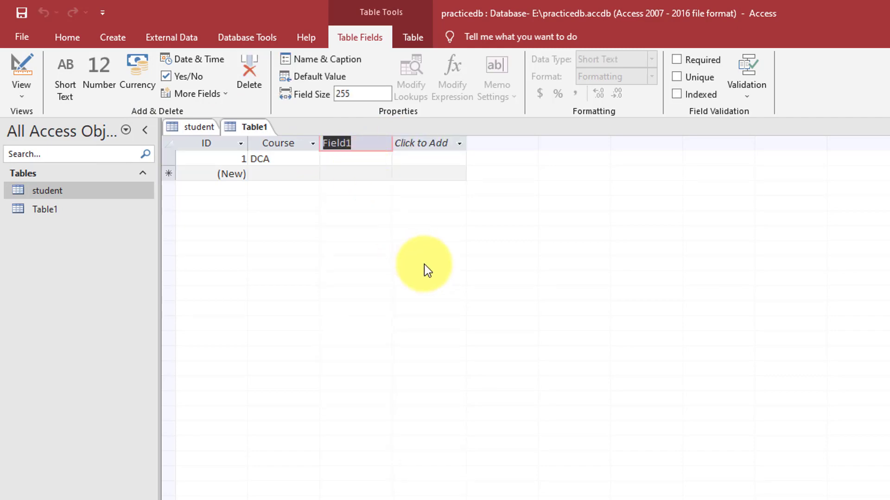
pyautogui.write('City')
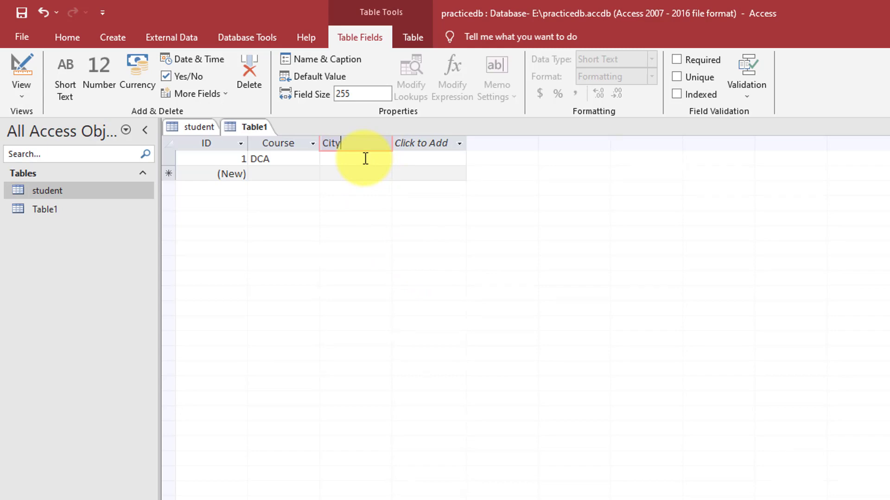
pyautogui.click(304, 163)
pyautogui.click(359, 159)
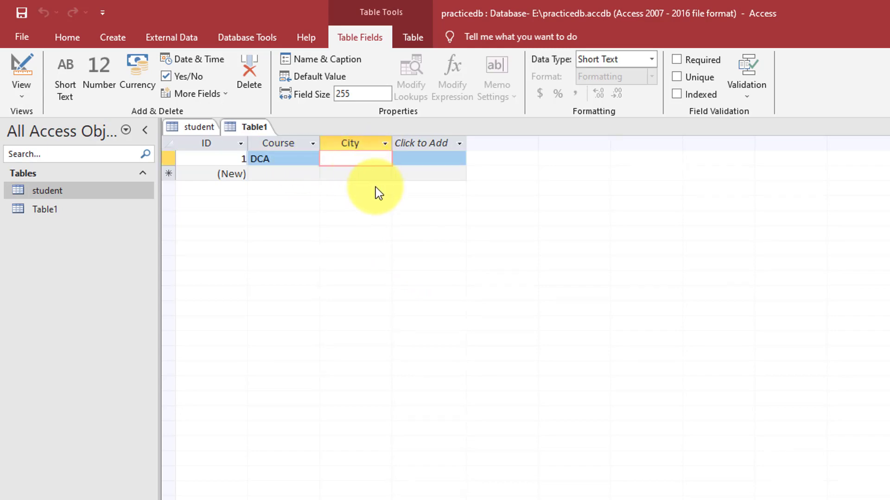
pyautogui.write('Chhindwara')
# Enter records PGDCA–Bhopal and BCA–Indore
pyautogui.click(276, 174)
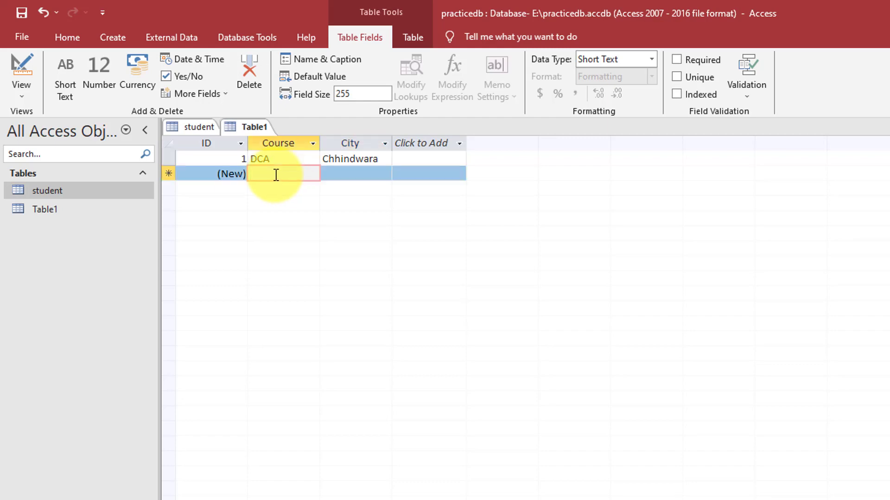
pyautogui.write('PGDCA')
pyautogui.press('Tab')
pyautogui.write('B')
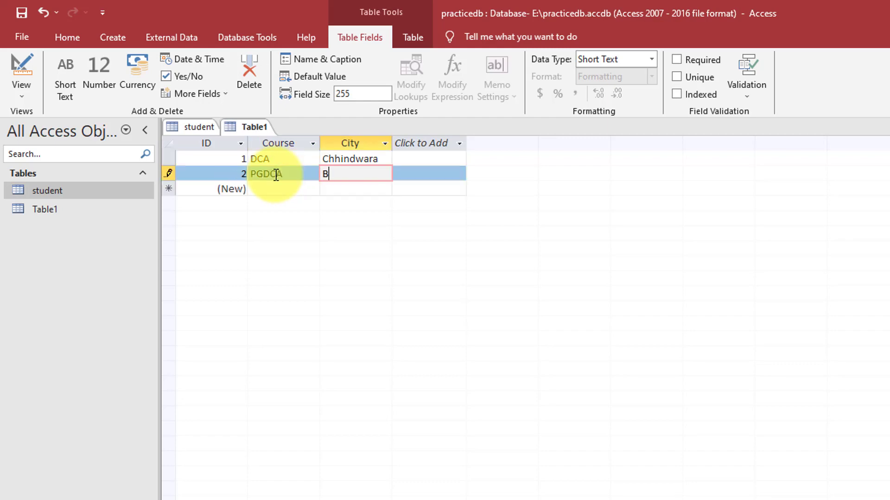
pyautogui.write('hopal')
pyautogui.press('Tab')
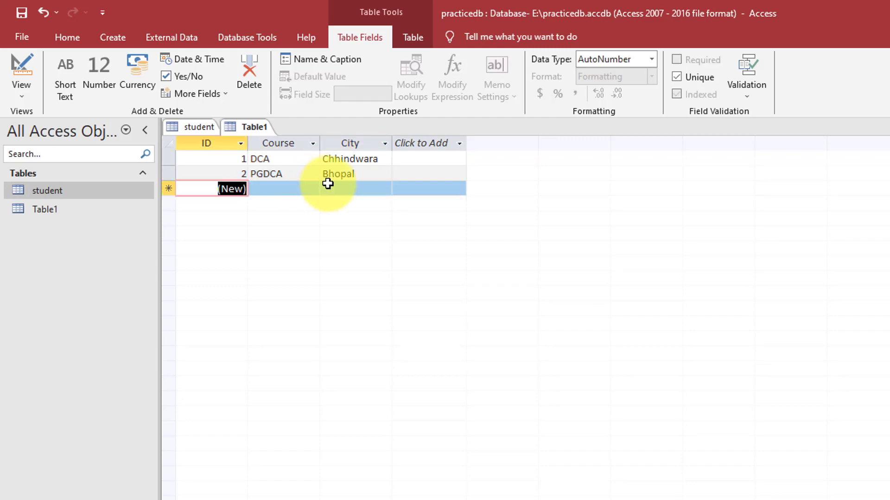
pyautogui.press('Tab')
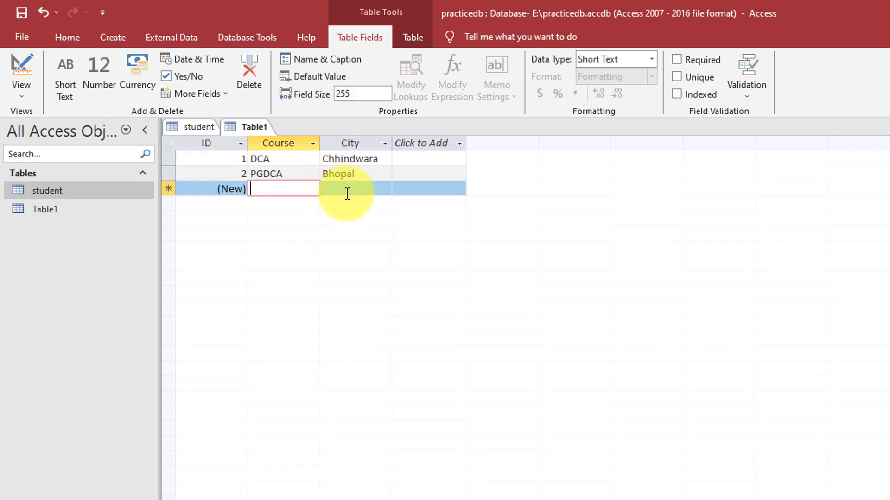
pyautogui.write('BCA')
pyautogui.press('Tab')
pyautogui.write('Ind')
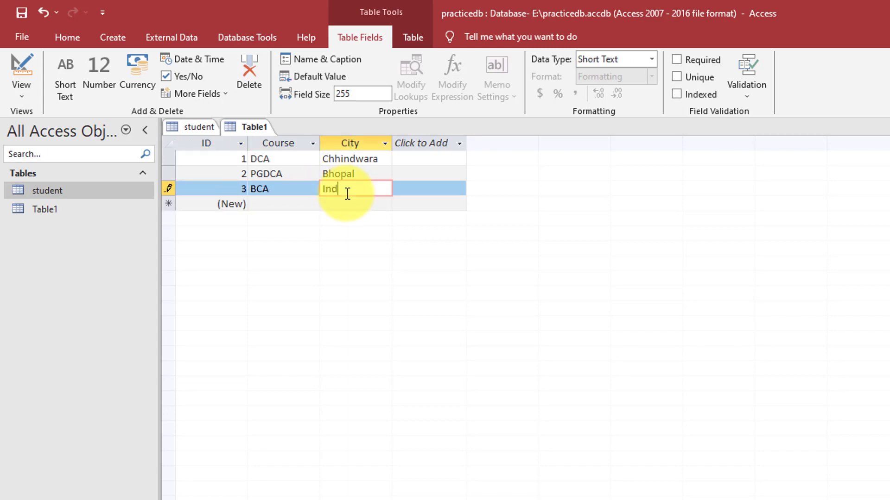
pyautogui.write('ore')
# Enter a fourth record with course MSC CS and city Jabalpur
pyautogui.press('Tab')
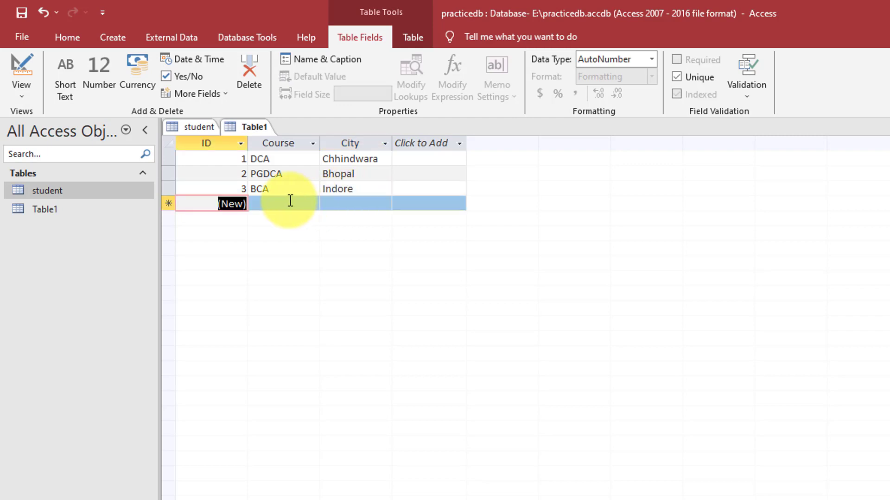
pyautogui.press('Tab')
pyautogui.write('MSCS')
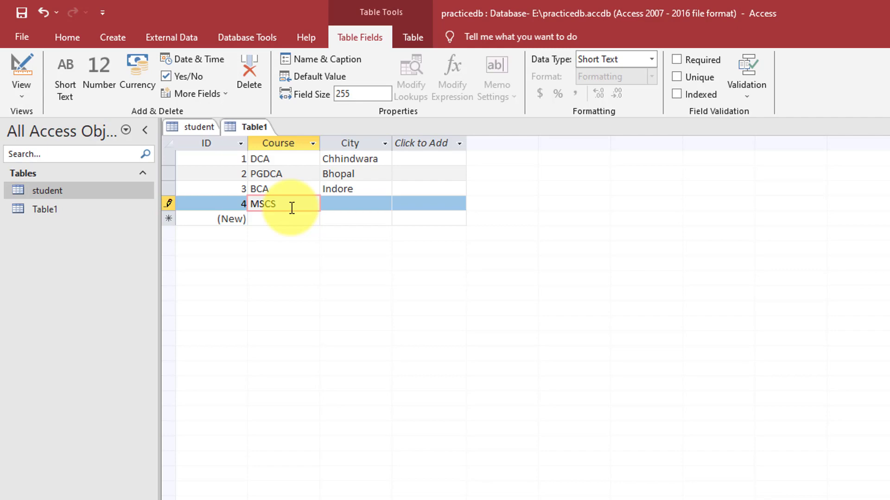
pyautogui.press('Left')
pyautogui.write('C')
pyautogui.click(385, 200)
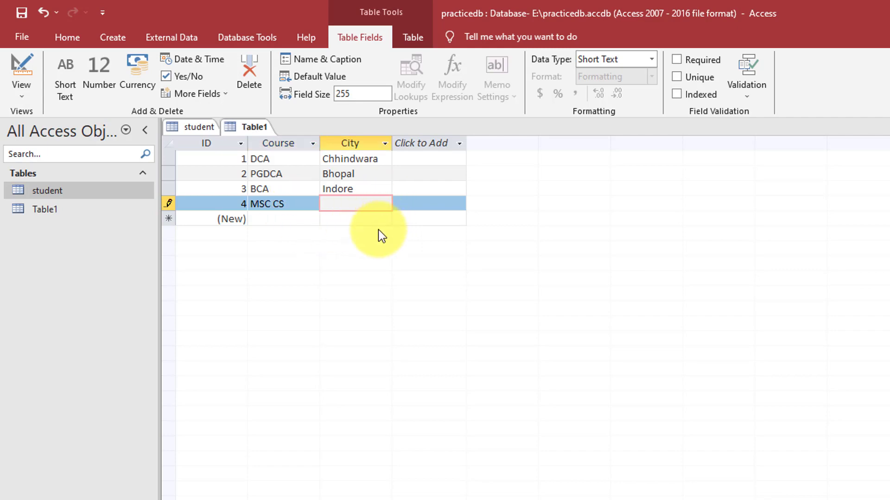
pyautogui.write('Jabalpur')
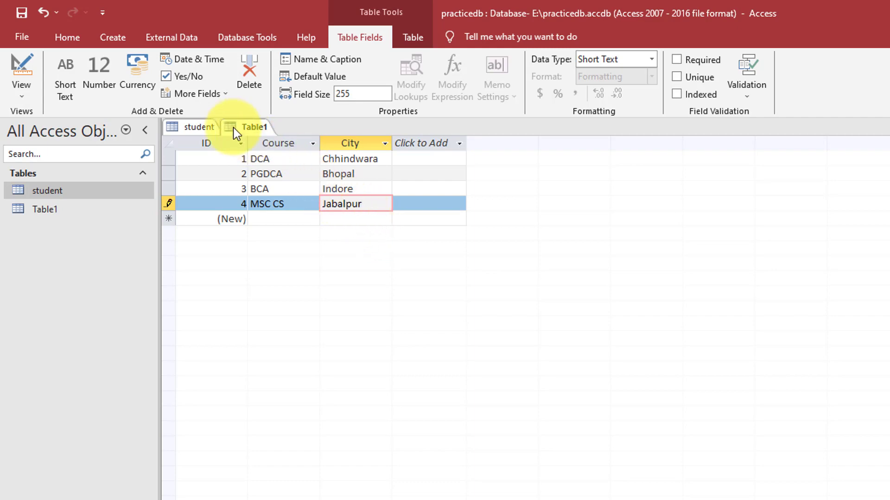
# Save Table1 under the name course_and_city
pyautogui.rightClick(249, 126)
pyautogui.click(267, 134)
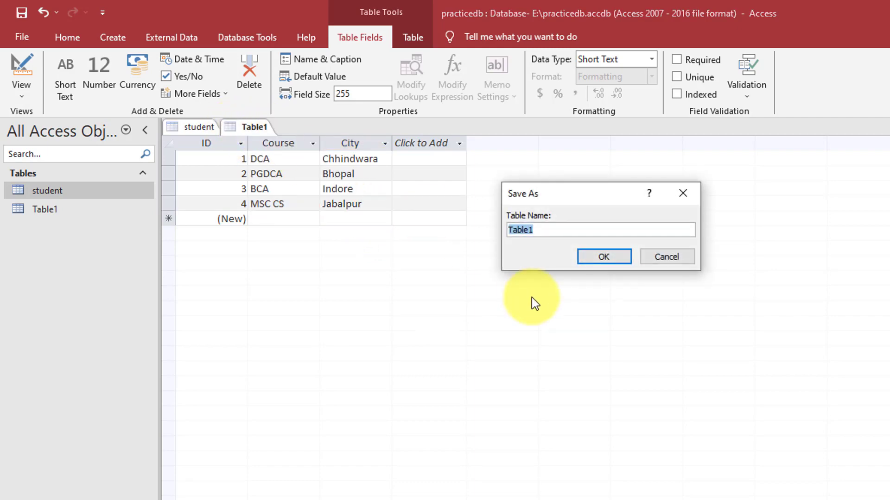
pyautogui.write('courseandcity')
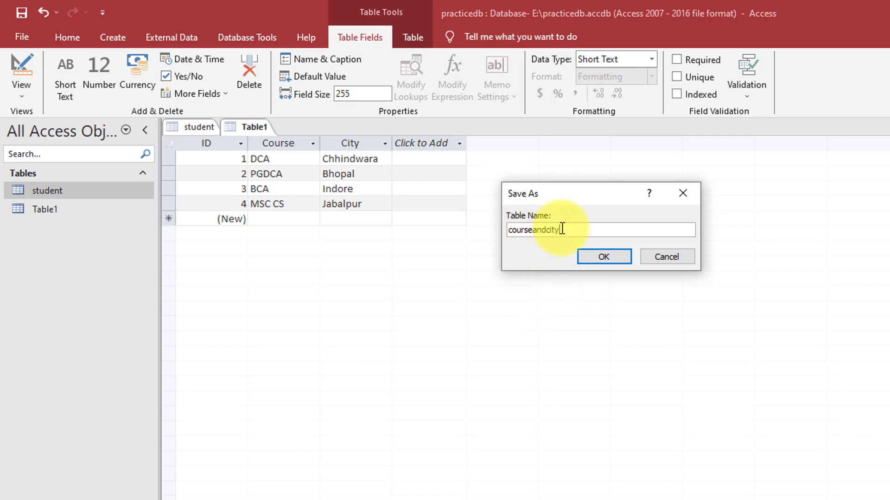
pyautogui.click(531, 230)
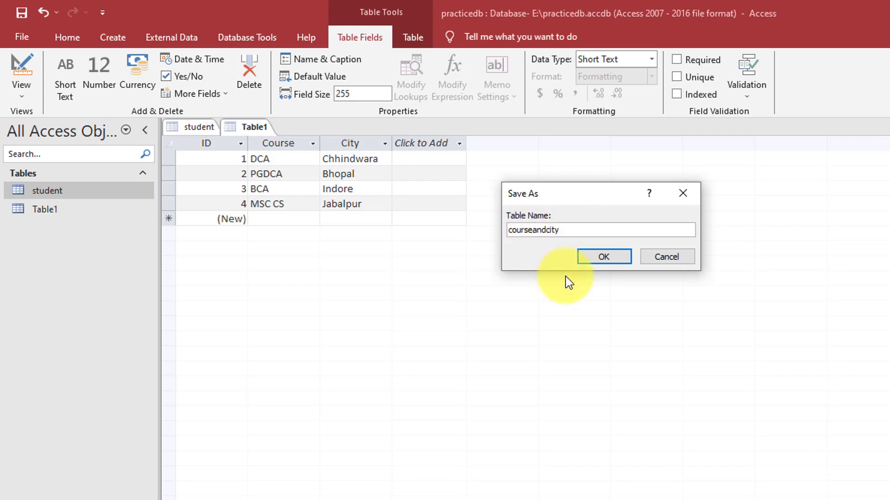
pyautogui.write('_')
pyautogui.press('Right')
pyautogui.press('Right')
pyautogui.press('Right')
pyautogui.write('_')
pyautogui.click(608, 258)
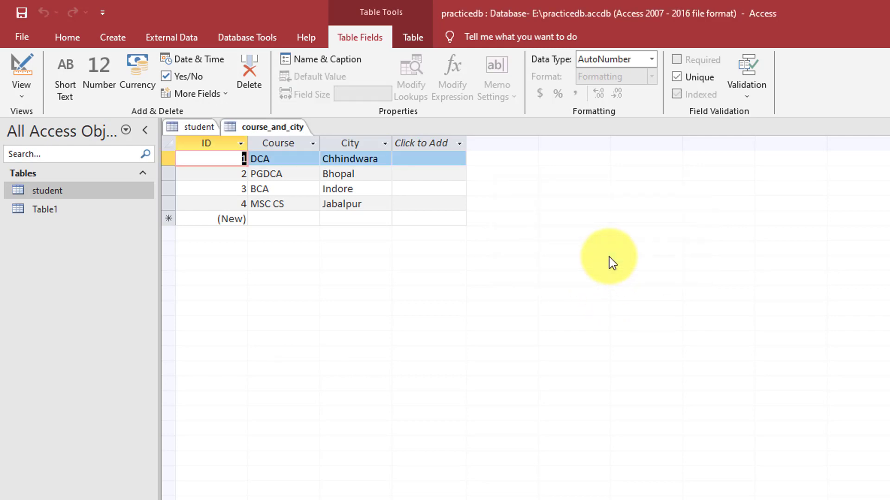
# Close the course_and_city table tab
pyautogui.rightClick(276, 127)
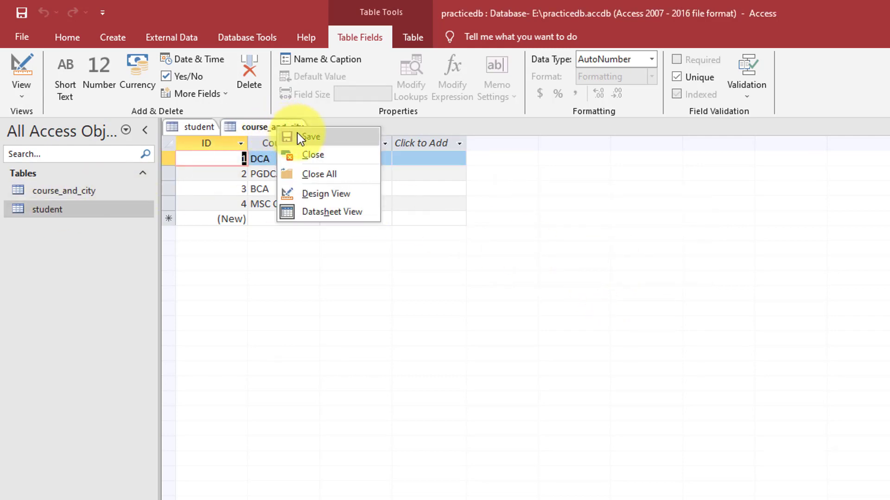
pyautogui.click(285, 132)
pyautogui.rightClick(277, 127)
pyautogui.click(303, 153)
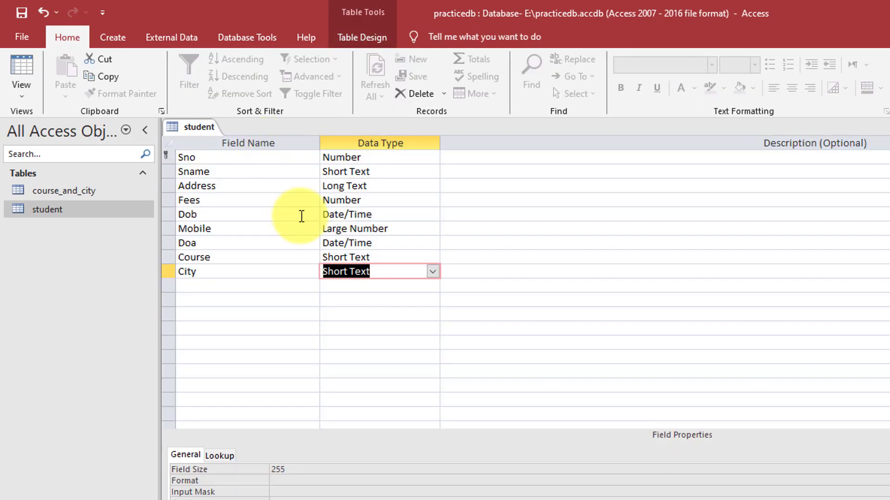
# Set City's data type to Lookup Wizard, sourcing values from the course_and_city table
pyautogui.click(380, 272)
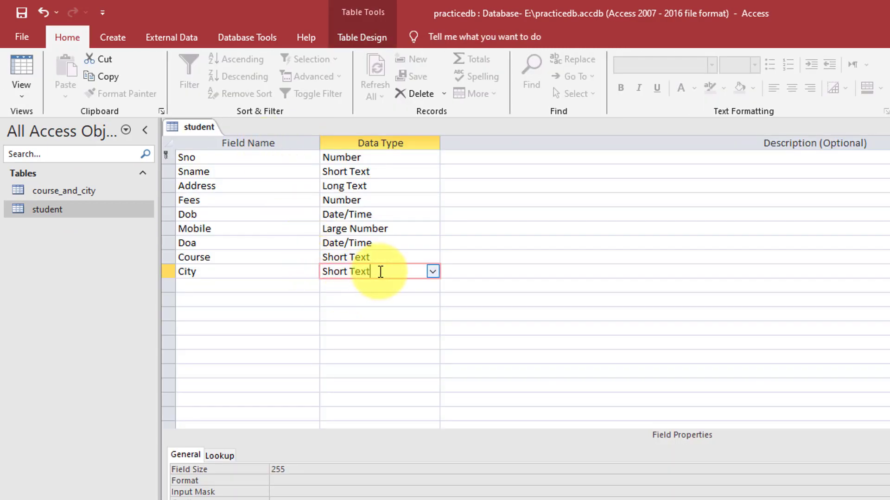
pyautogui.click(432, 272)
pyautogui.click(366, 471)
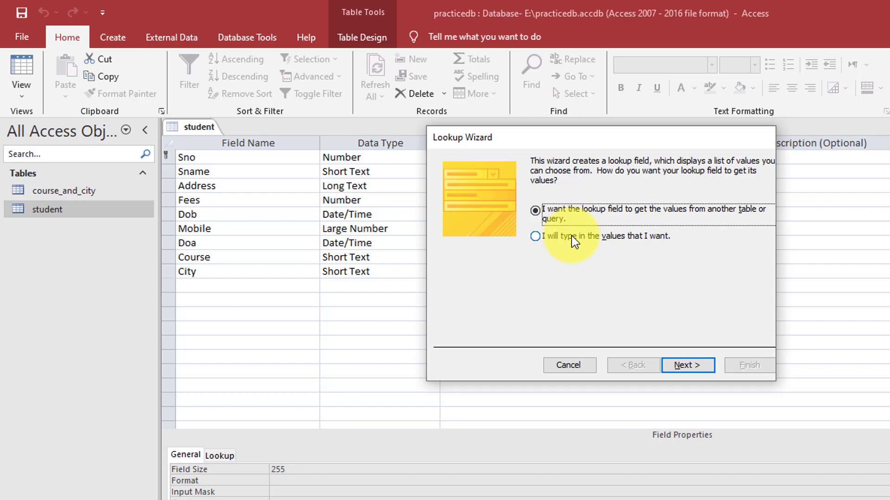
pyautogui.click(695, 365)
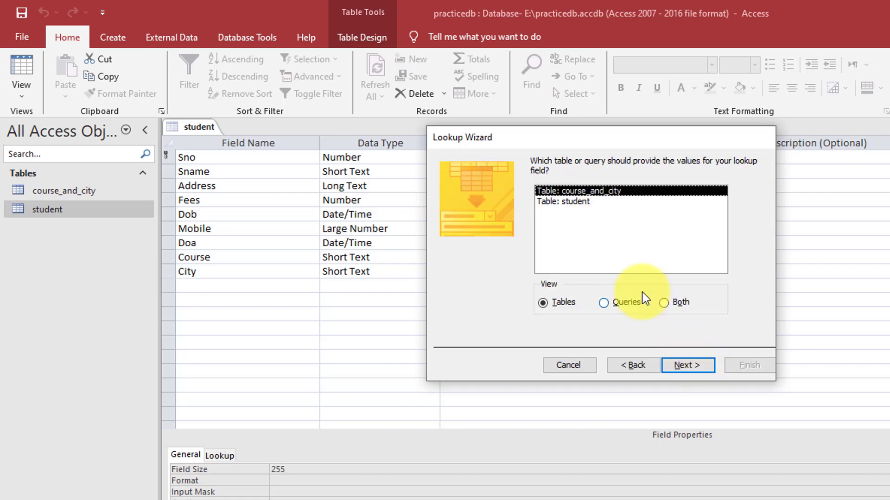
pyautogui.click(581, 202)
pyautogui.click(580, 192)
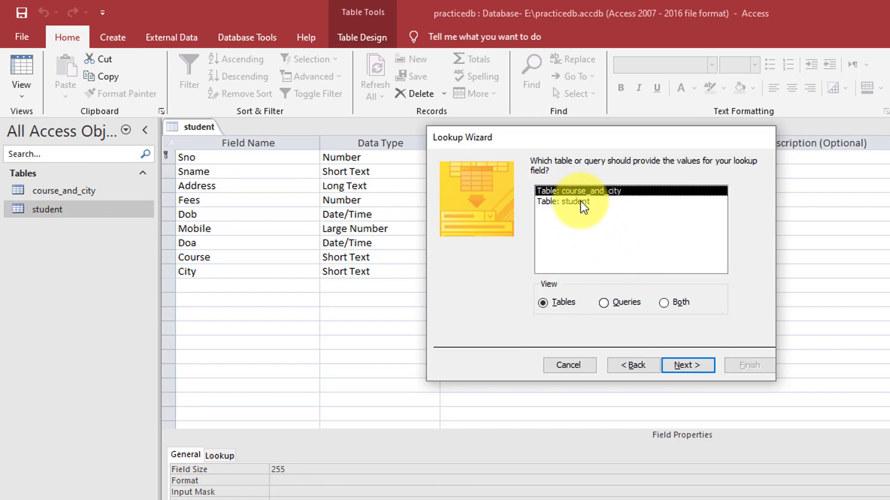
pyautogui.click(582, 202)
pyautogui.click(581, 191)
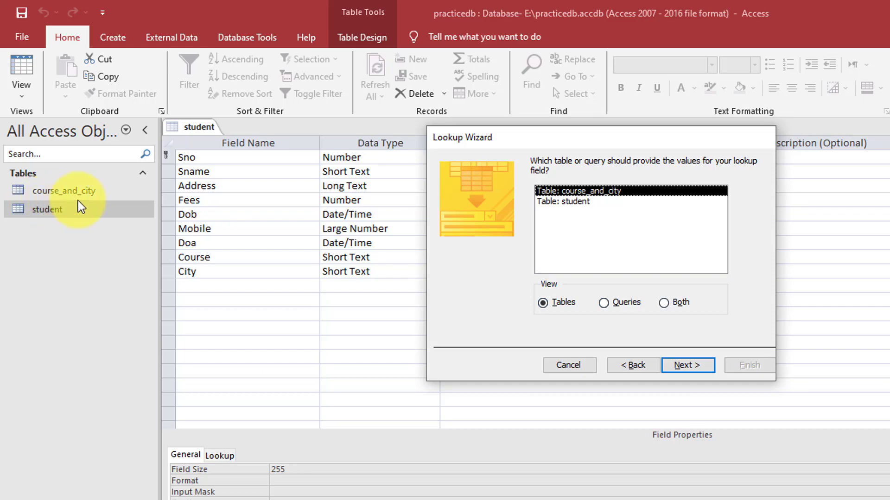
# Add course_and_city's City column to the lookup, skip sorting, keep default width, and finish
pyautogui.click(689, 365)
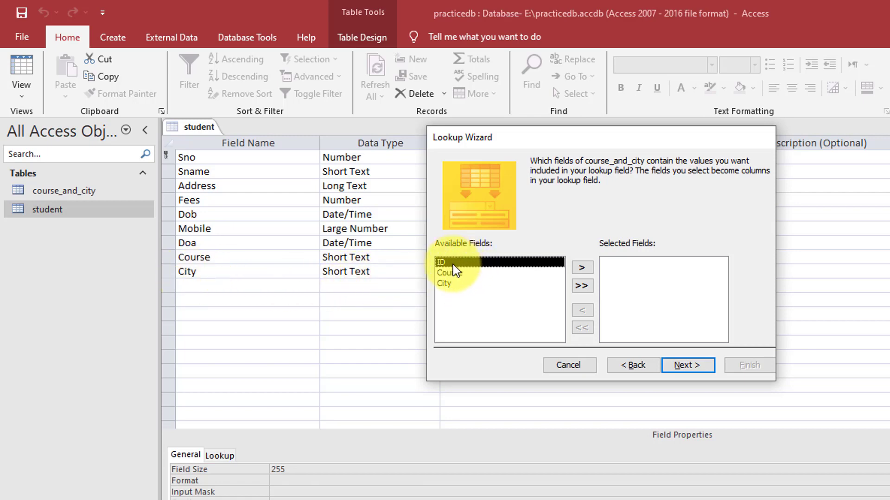
pyautogui.click(448, 286)
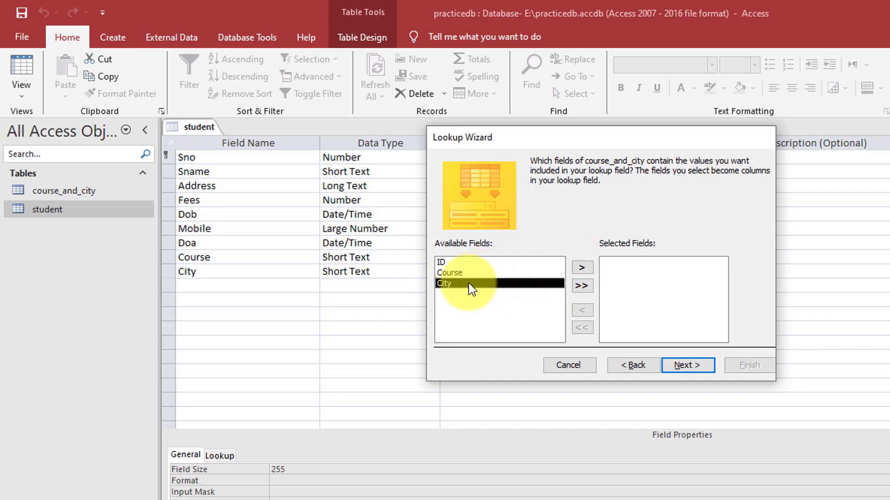
pyautogui.click(582, 269)
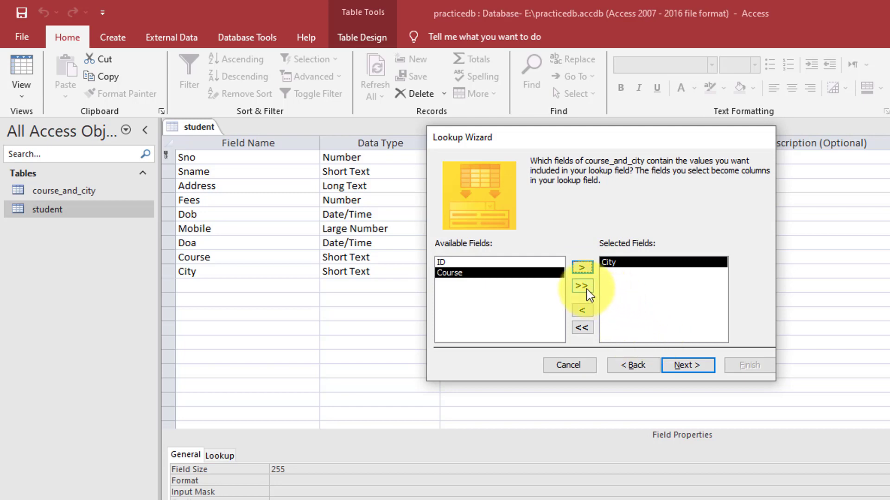
pyautogui.click(684, 366)
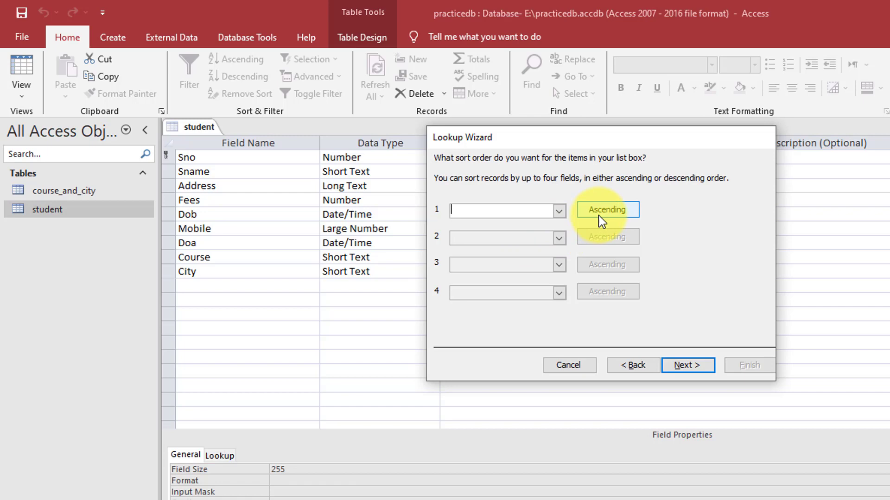
pyautogui.click(699, 363)
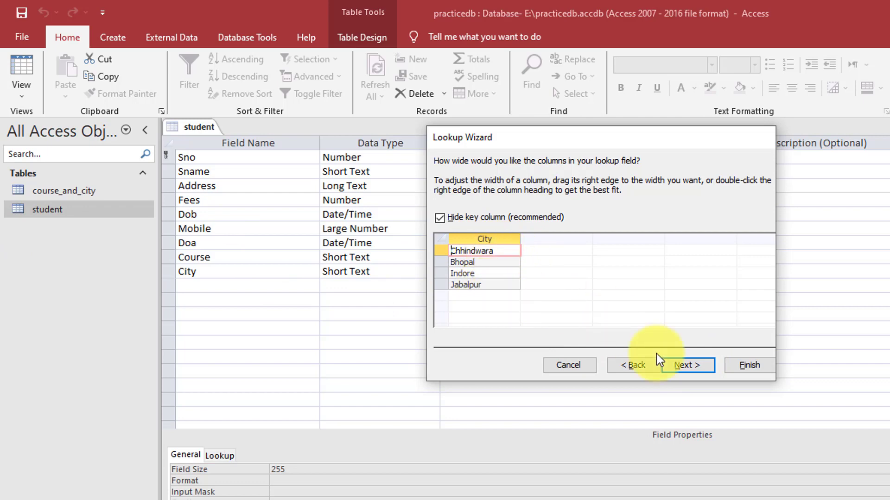
pyautogui.click(684, 365)
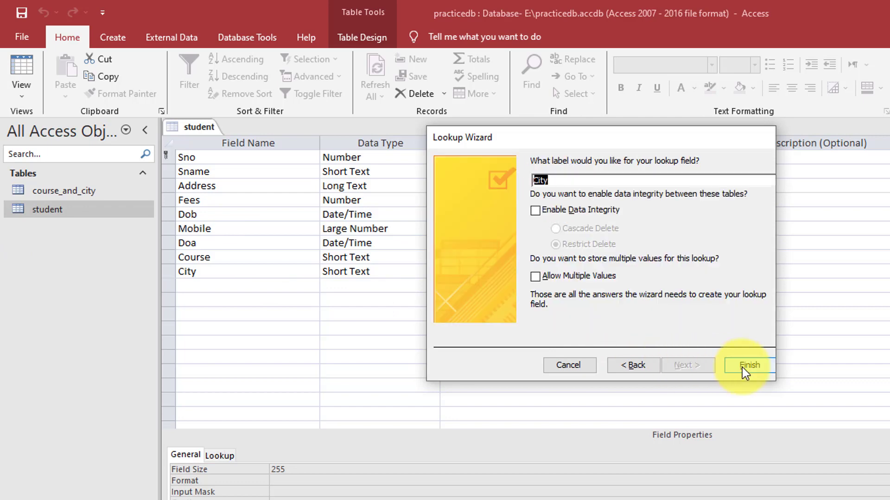
pyautogui.click(742, 366)
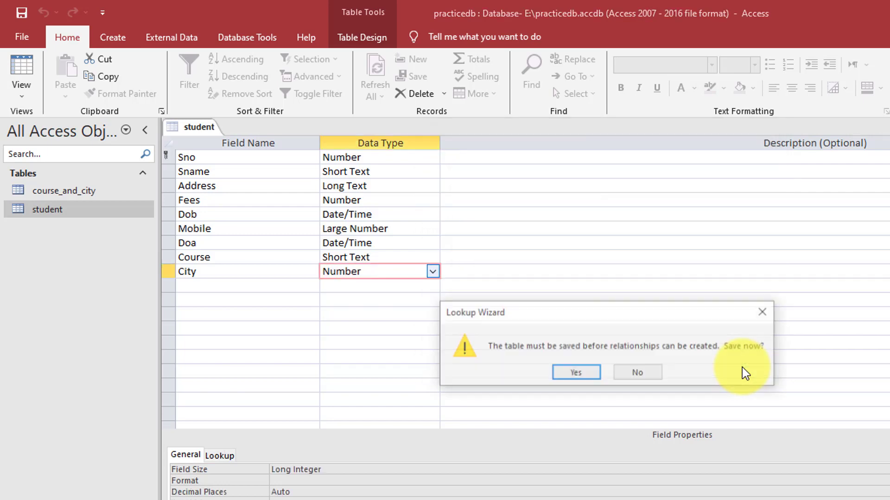
# Accept saving the student table, then close its Design View tab
pyautogui.click(571, 374)
pyautogui.rightClick(195, 121)
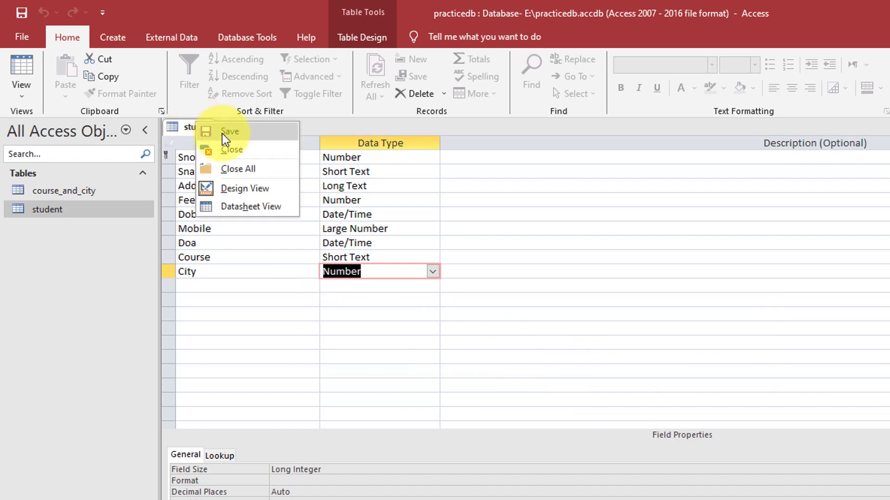
pyautogui.click(222, 133)
pyautogui.rightClick(195, 130)
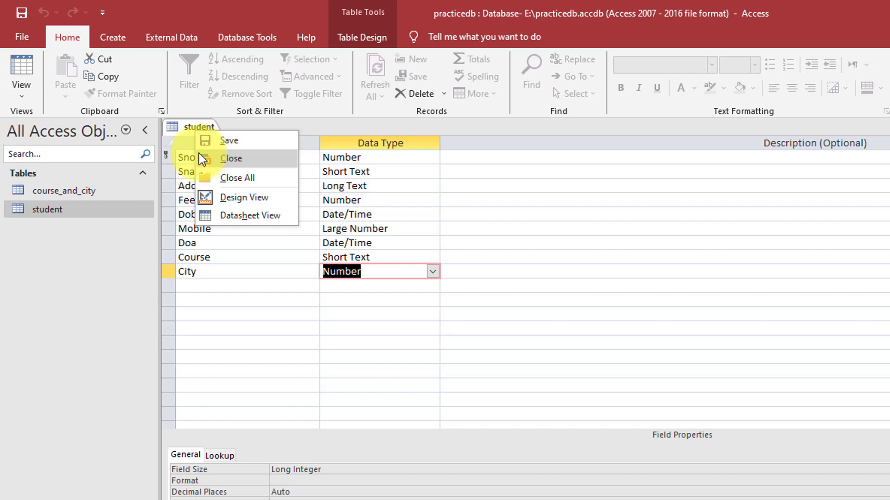
pyautogui.press('Escape')
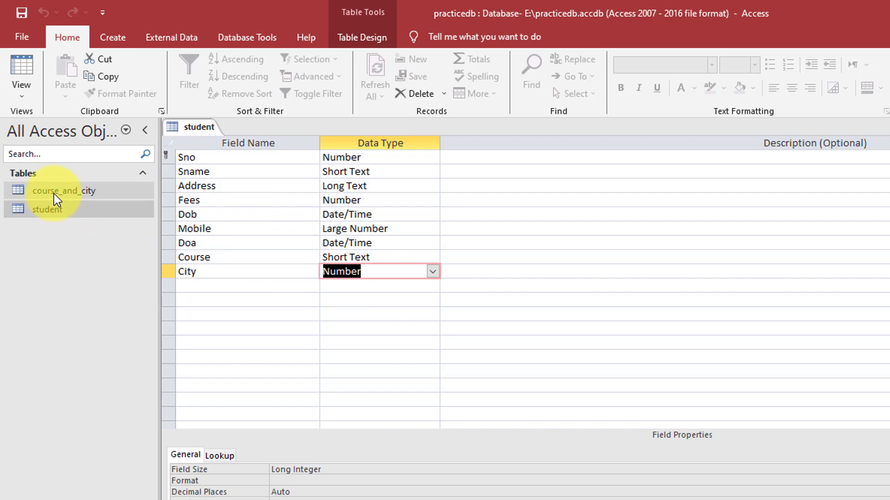
pyautogui.rightClick(192, 129)
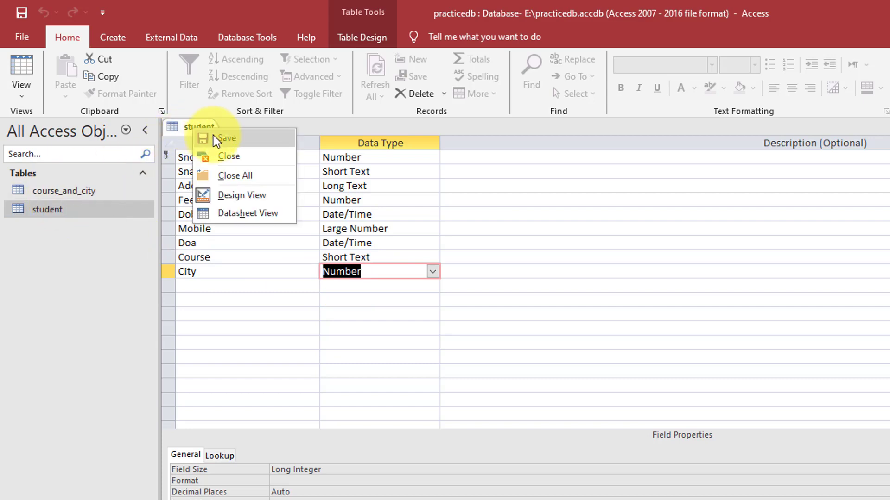
pyautogui.click(198, 126)
pyautogui.rightClick(198, 126)
pyautogui.click(231, 156)
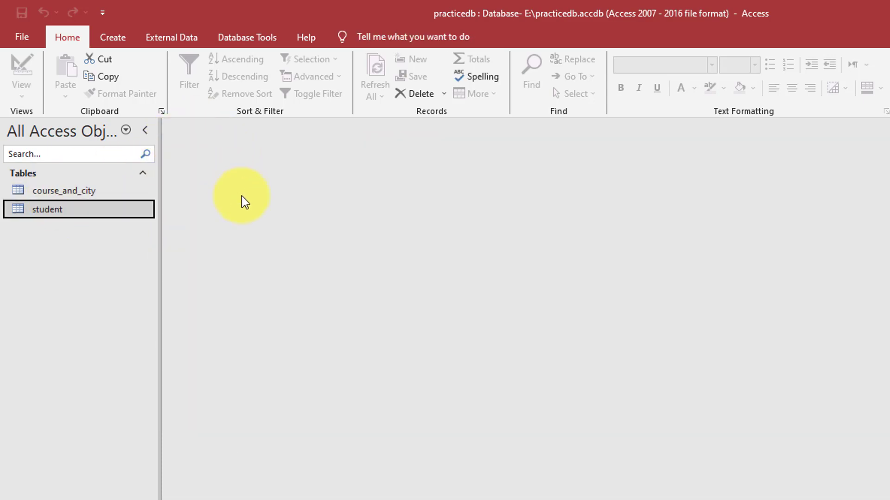
# Open the student datasheet and choose Jabalpur from student 101's City dropdown
pyautogui.doubleClick(60, 209)
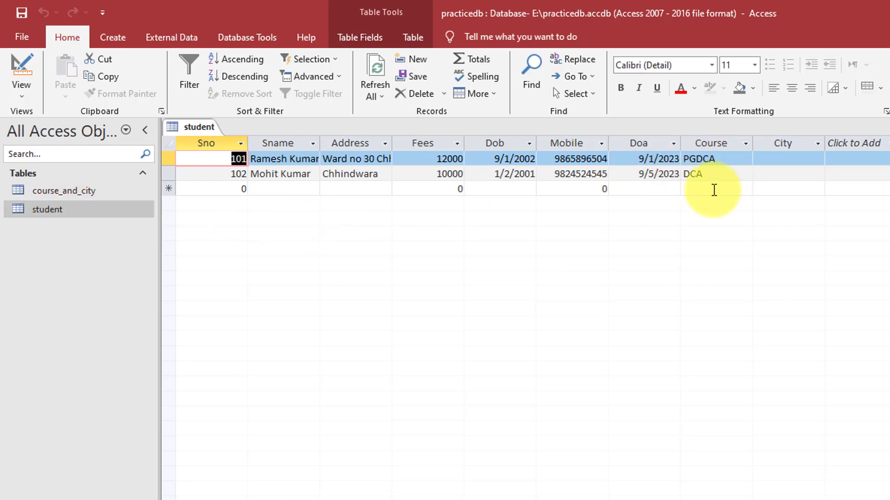
pyautogui.click(787, 158)
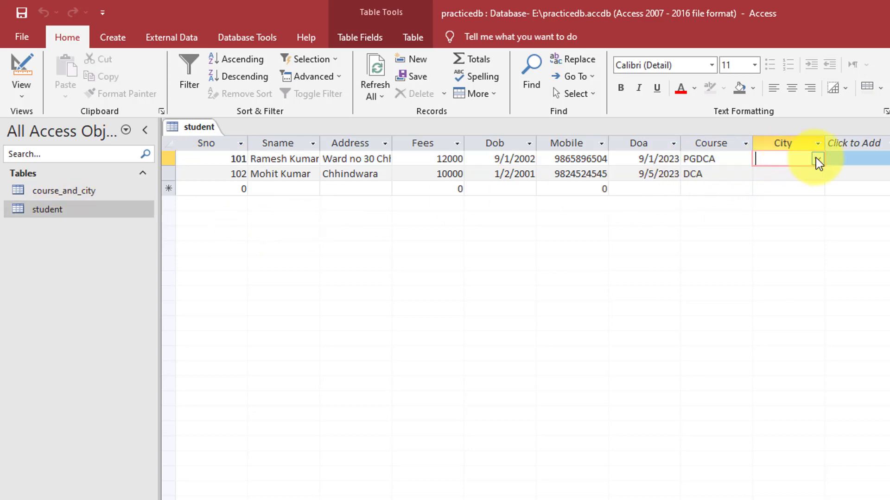
pyautogui.click(818, 159)
pyautogui.click(778, 189)
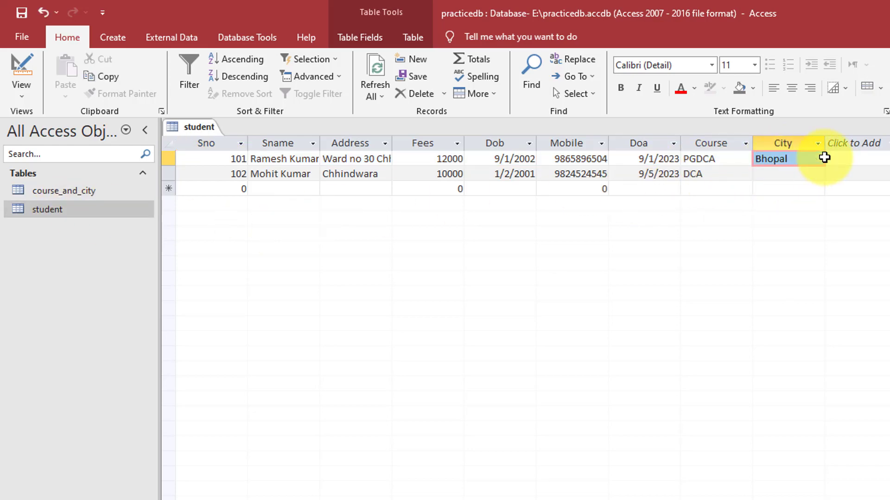
pyautogui.click(817, 159)
pyautogui.click(776, 216)
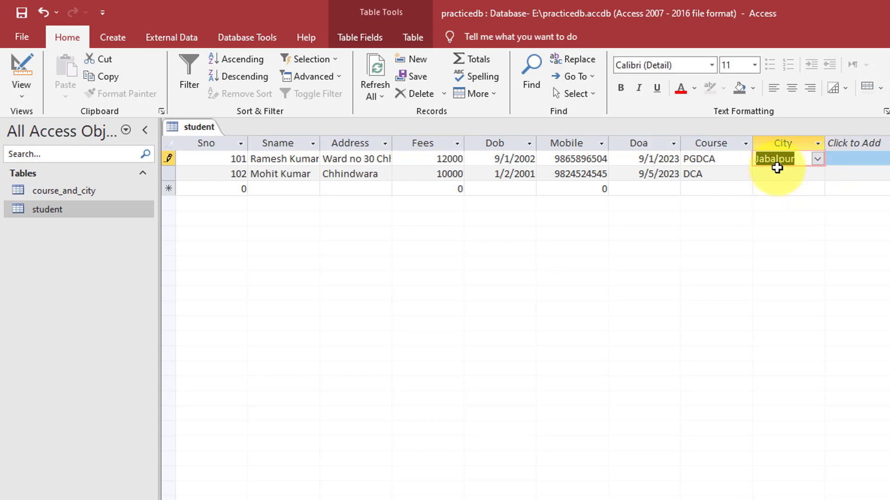
pyautogui.click(779, 160)
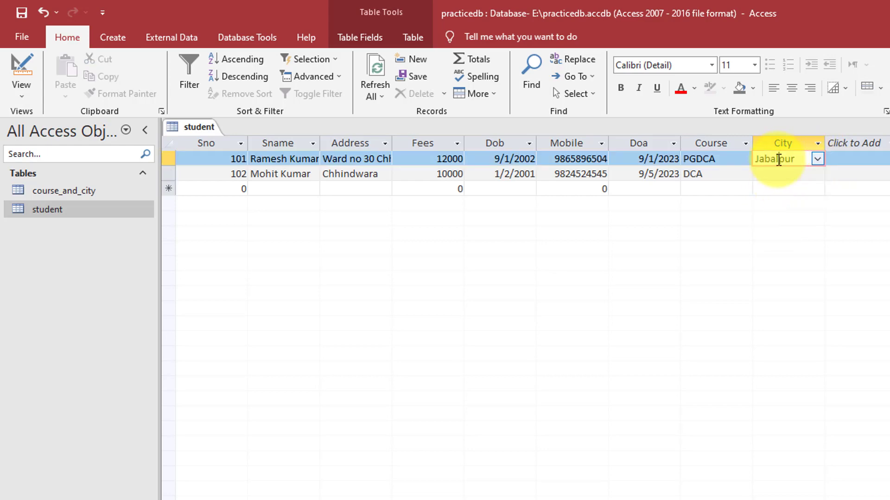
pyautogui.click(54, 190)
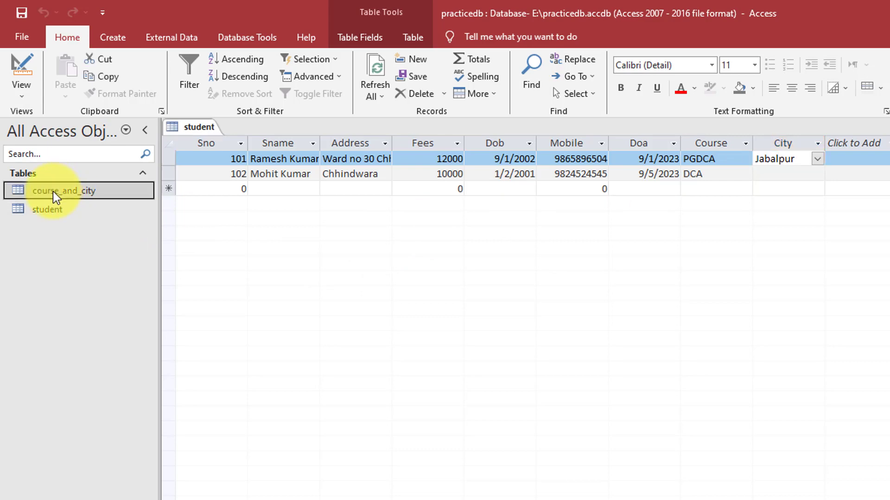
# Open course_and_city and add a new record: MCA, Seoni
pyautogui.doubleClick(52, 191)
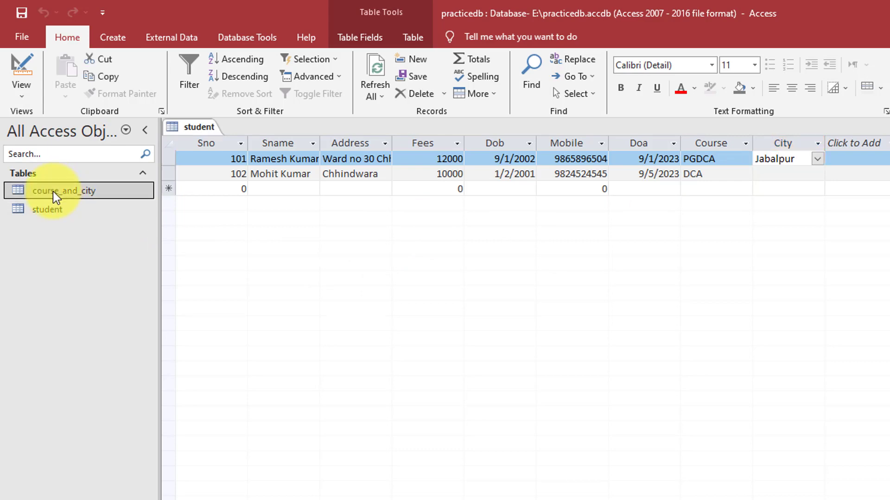
pyautogui.click(324, 216)
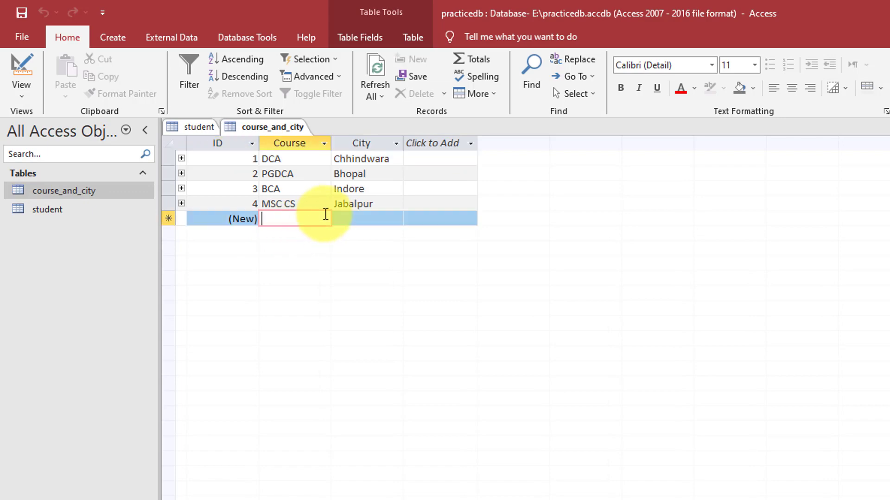
pyautogui.write('MCA')
pyautogui.press('Tab')
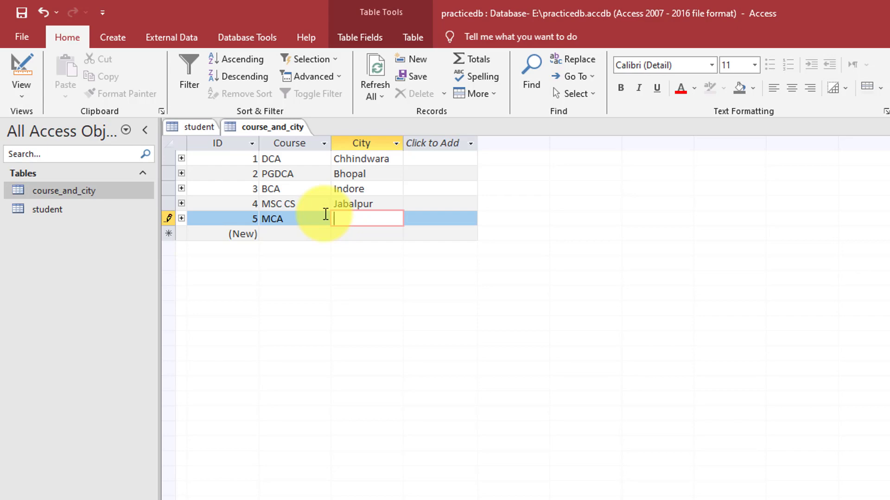
pyautogui.write('Seoni')
pyautogui.press('Tab')
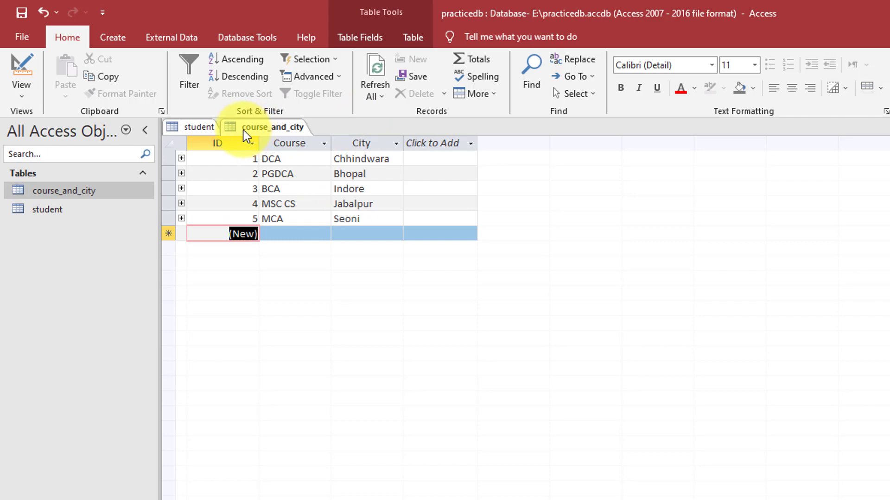
# Close course_and_city, then save and close the student table
pyautogui.rightClick(250, 129)
pyautogui.click(282, 152)
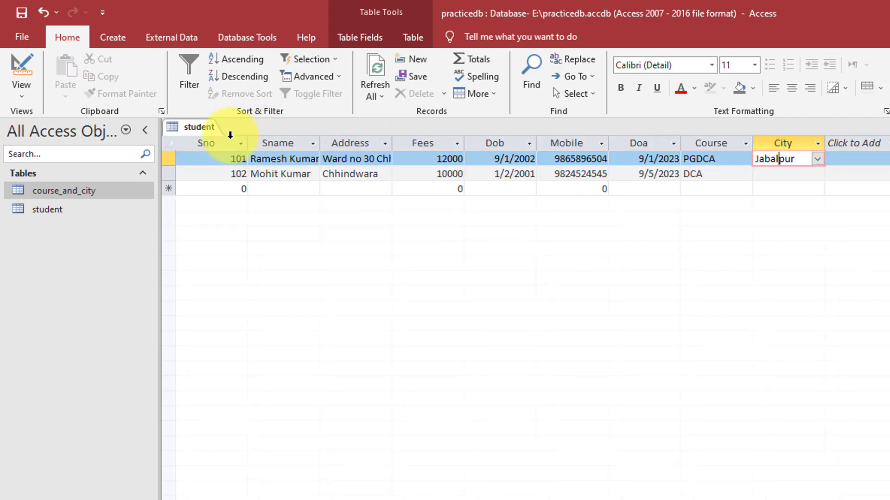
pyautogui.rightClick(204, 124)
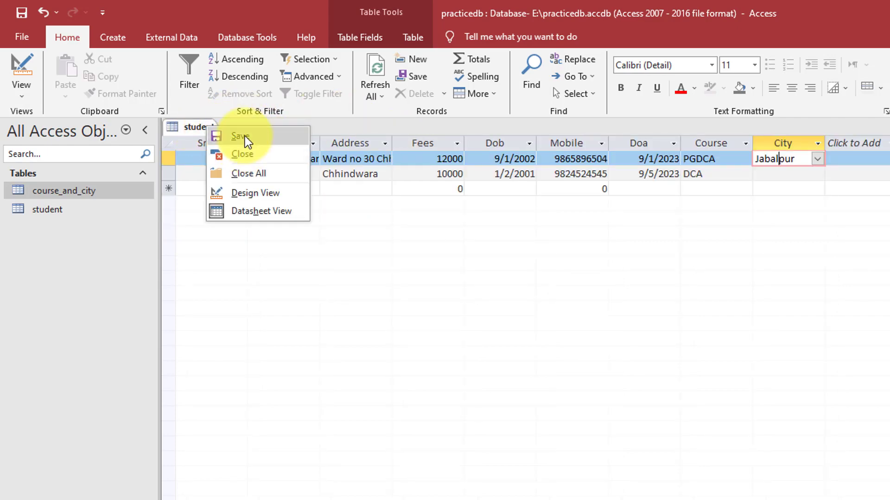
pyautogui.click(244, 134)
pyautogui.rightClick(195, 121)
pyautogui.click(229, 149)
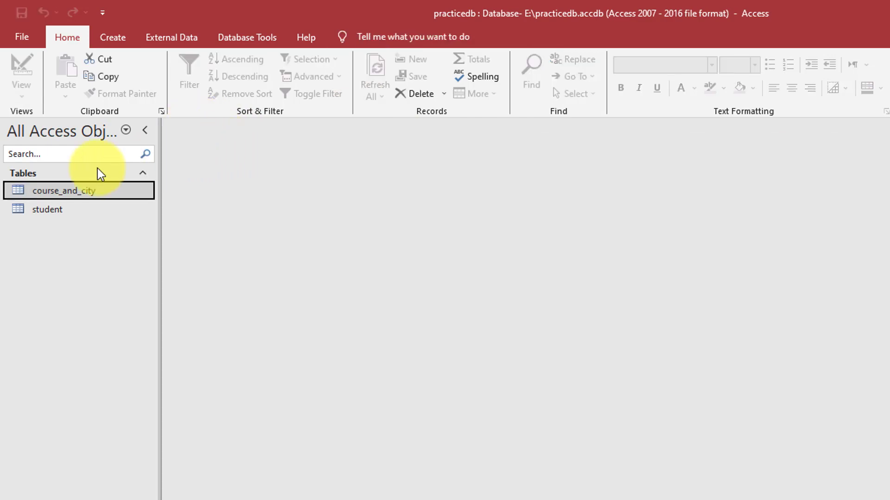
# Reopen student and choose Seoni from record 102's City dropdown
pyautogui.click(51, 207)
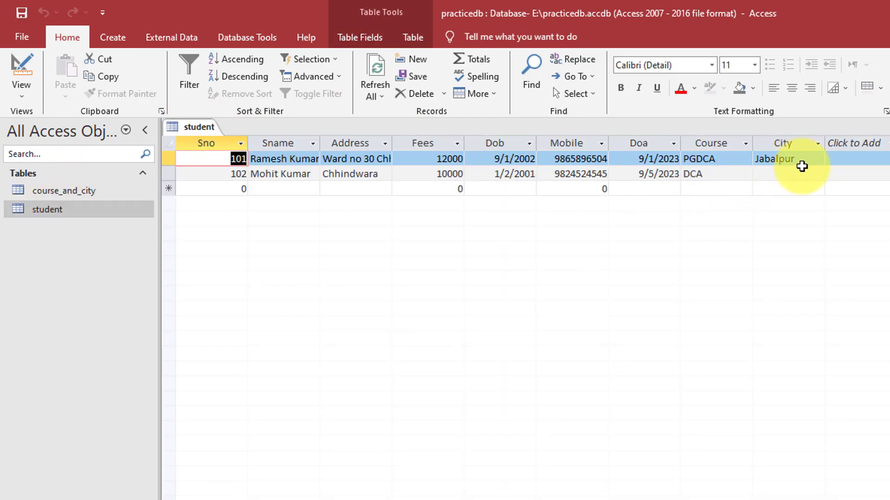
pyautogui.click(794, 176)
pyautogui.click(817, 173)
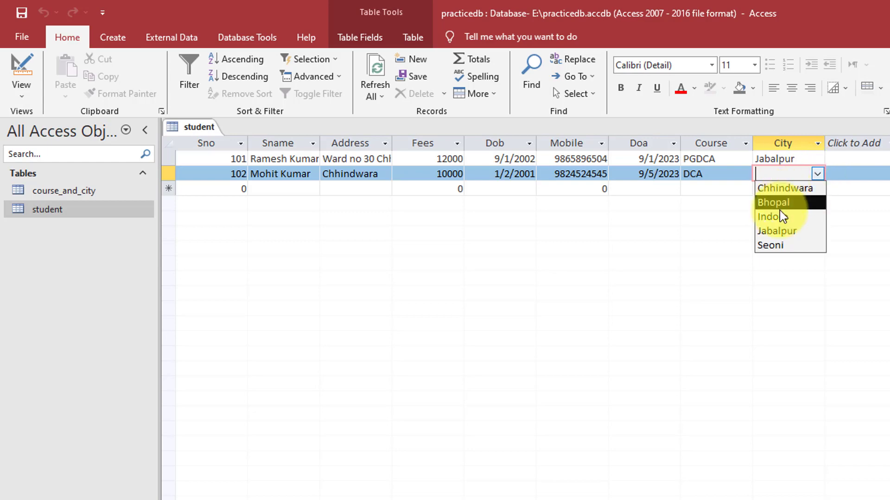
pyautogui.click(773, 245)
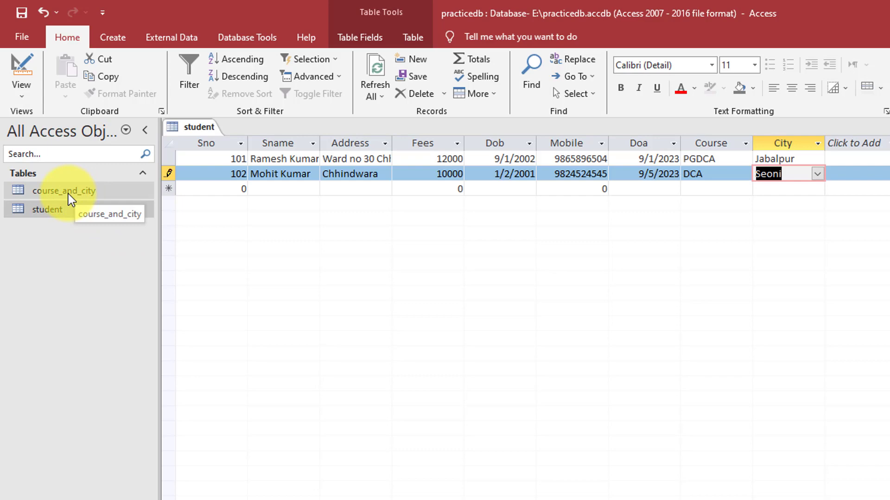
pyautogui.click(67, 211)
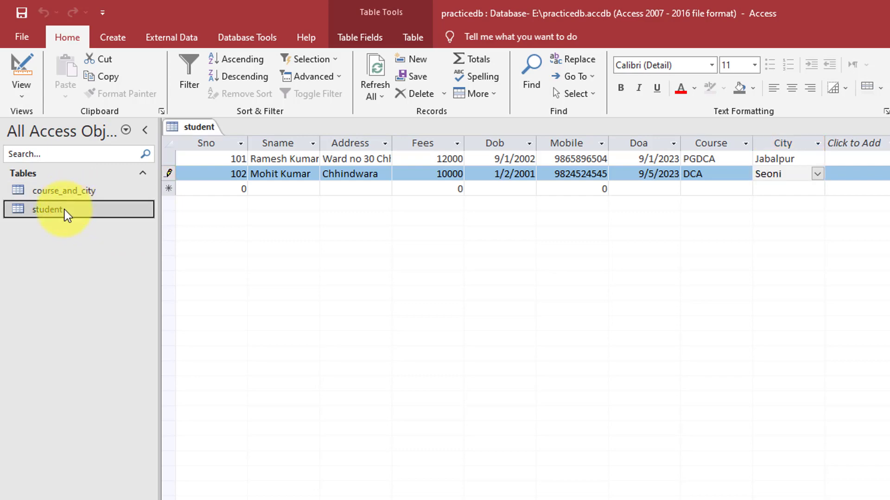
# Switch the student table to Design View and set Course's data type to Lookup Wizard
pyautogui.click(30, 93)
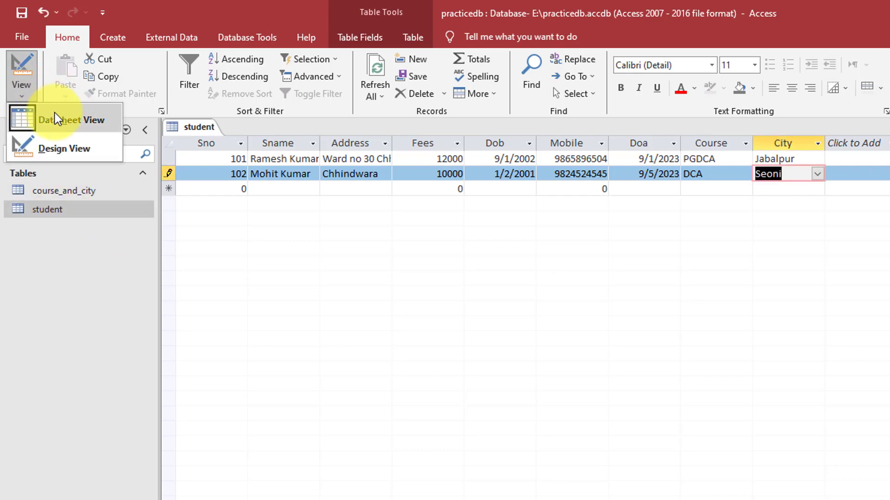
pyautogui.click(68, 149)
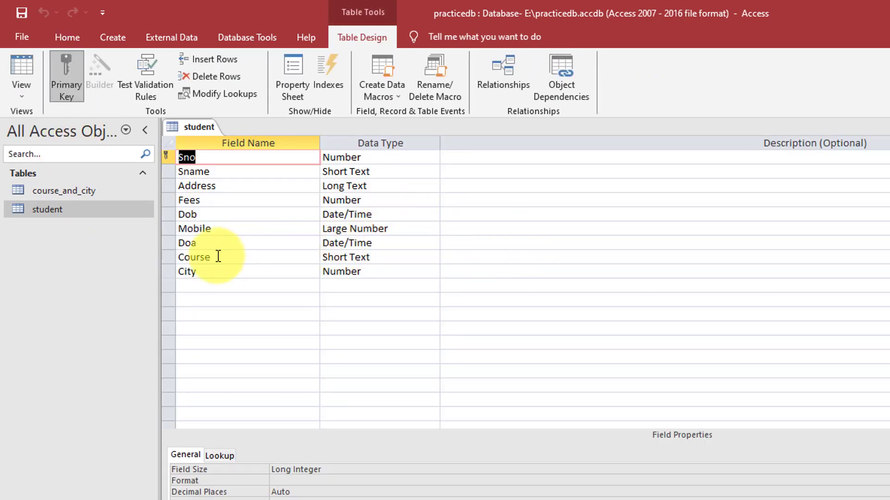
pyautogui.click(233, 256)
pyautogui.click(403, 256)
pyautogui.click(432, 257)
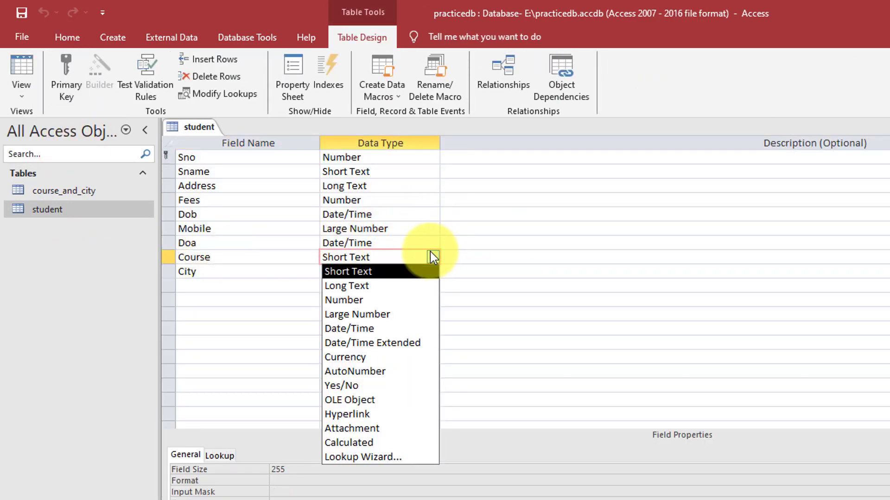
pyautogui.click(365, 458)
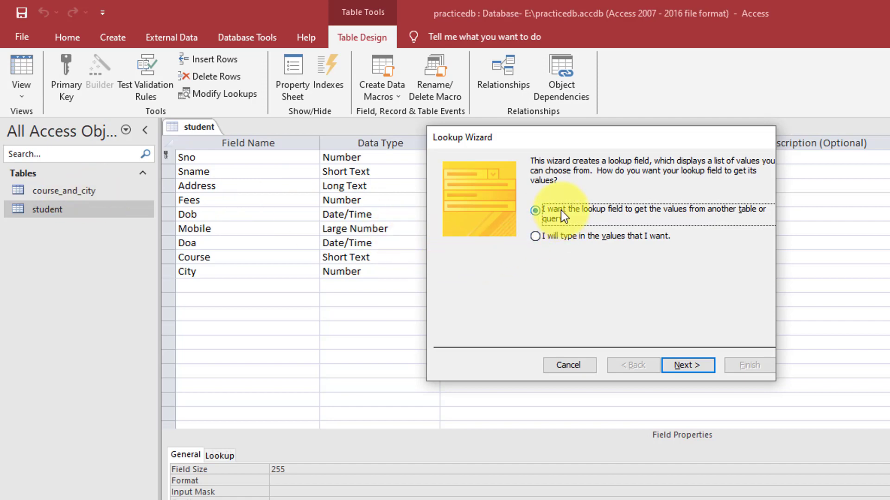
# Complete the Lookup Wizard with course_and_city's Course column as the value source, keeping default sorting and layout
pyautogui.click(690, 366)
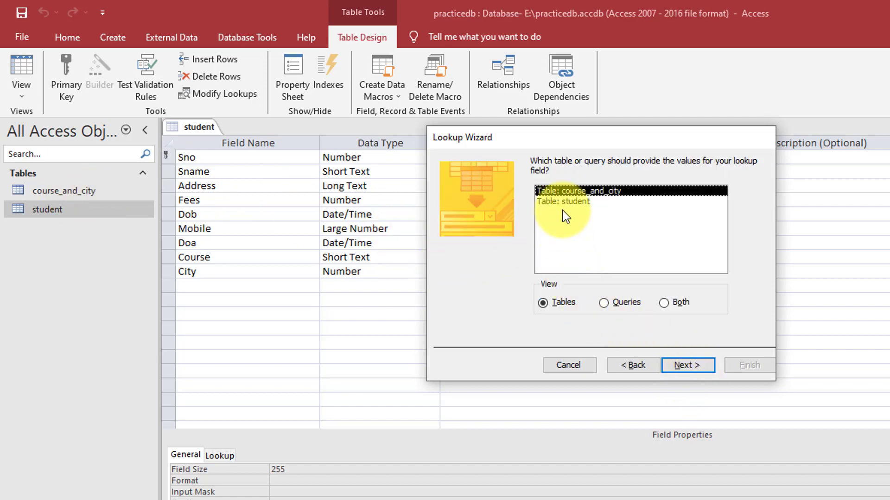
pyautogui.click(684, 367)
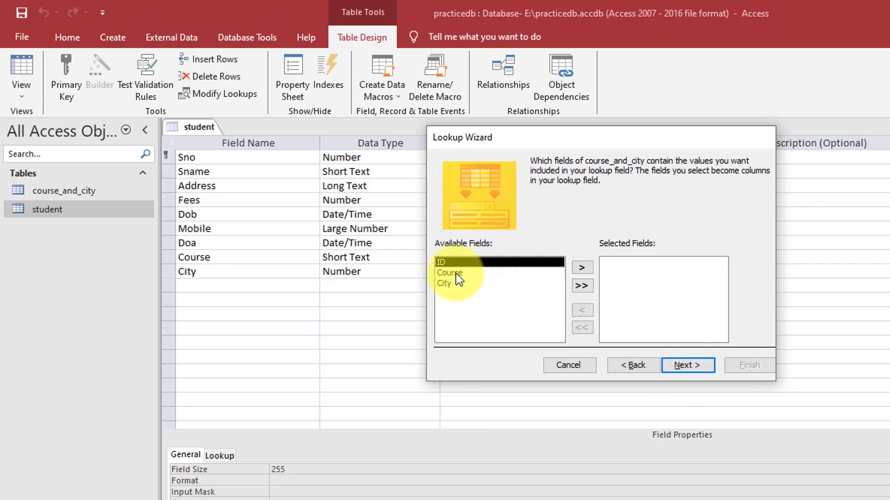
pyautogui.click(456, 274)
pyautogui.click(583, 268)
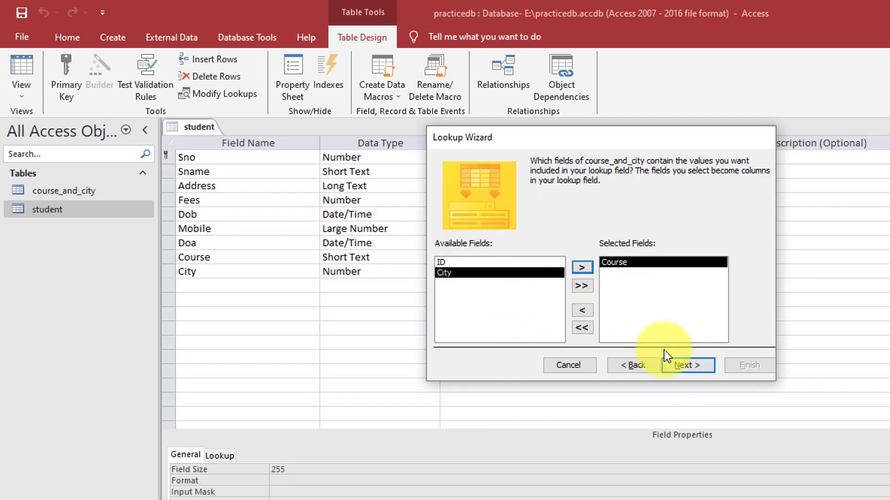
pyautogui.click(678, 363)
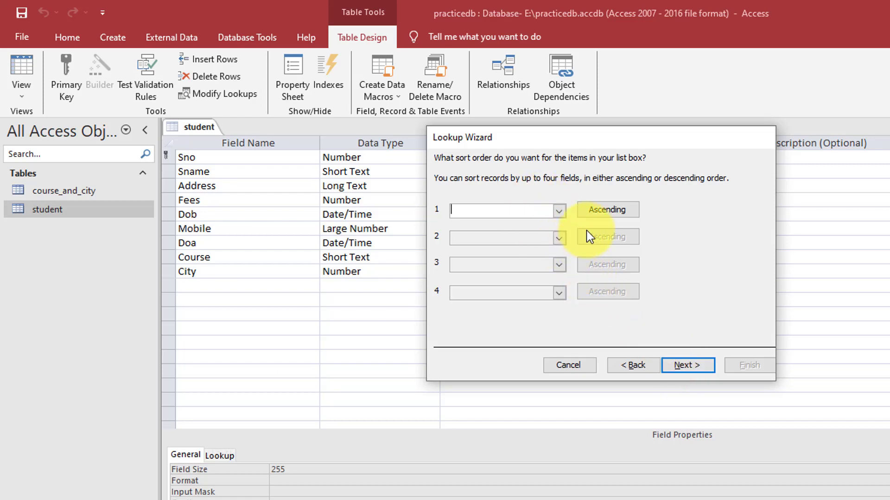
pyautogui.click(696, 363)
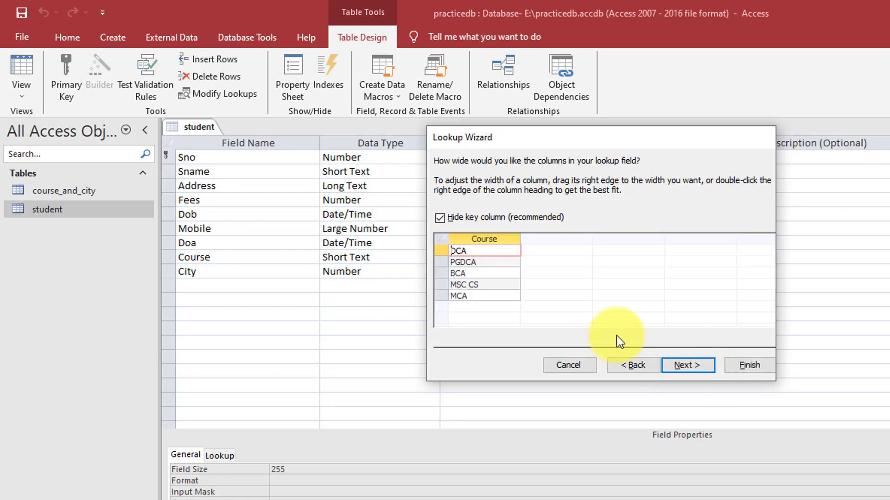
pyautogui.click(695, 366)
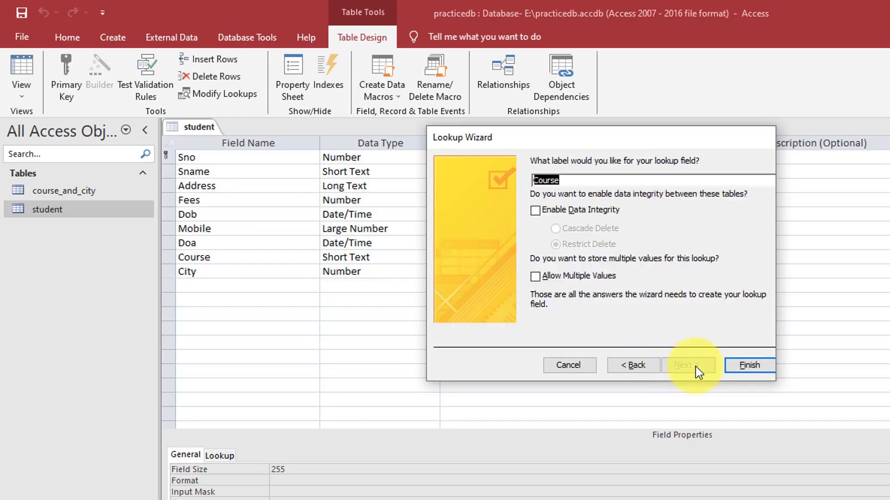
pyautogui.click(747, 366)
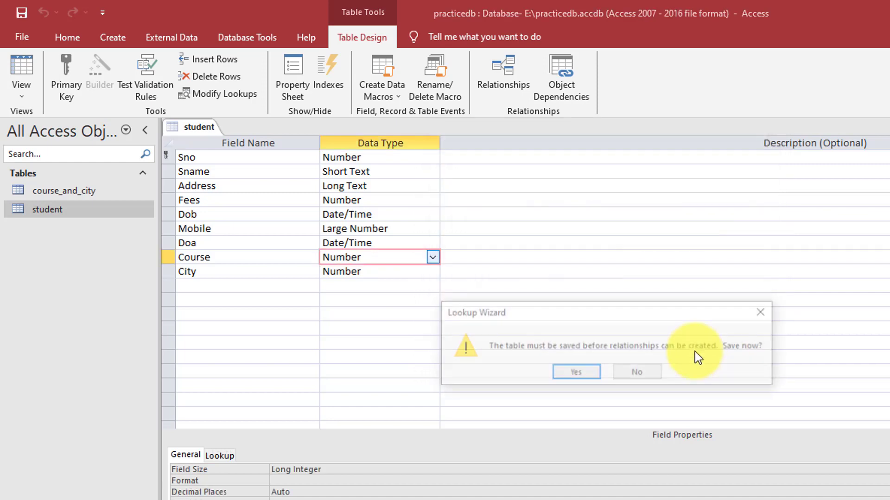
# Save the student table design despite the conversion warnings and reopen it as a datasheet
pyautogui.click(579, 371)
pyautogui.click(574, 380)
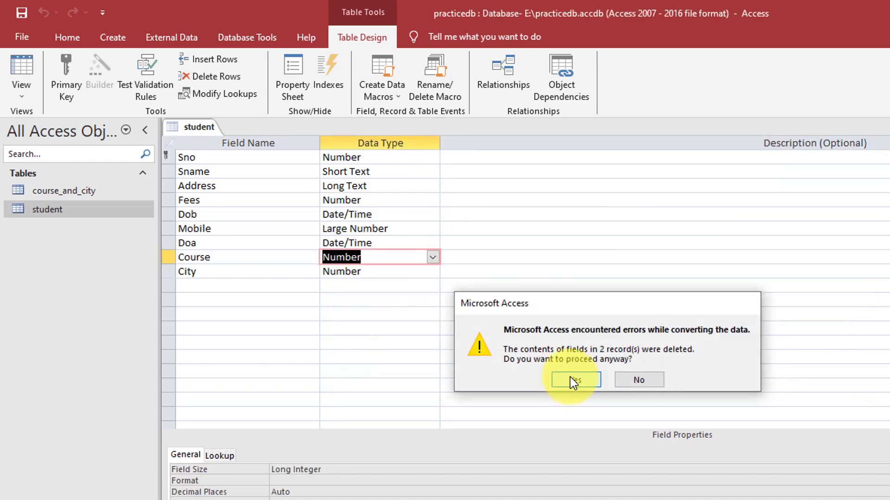
pyautogui.click(574, 380)
pyautogui.rightClick(210, 125)
pyautogui.click(206, 130)
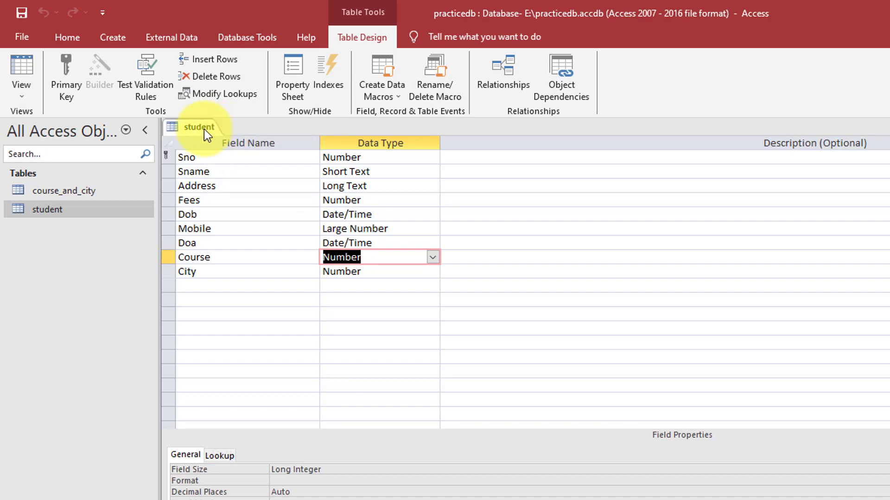
pyautogui.rightClick(204, 128)
pyautogui.click(233, 156)
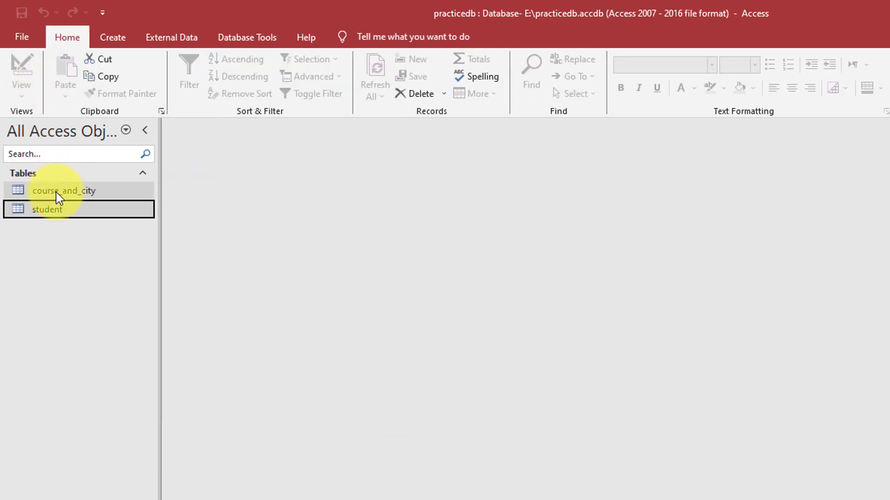
pyautogui.doubleClick(57, 209)
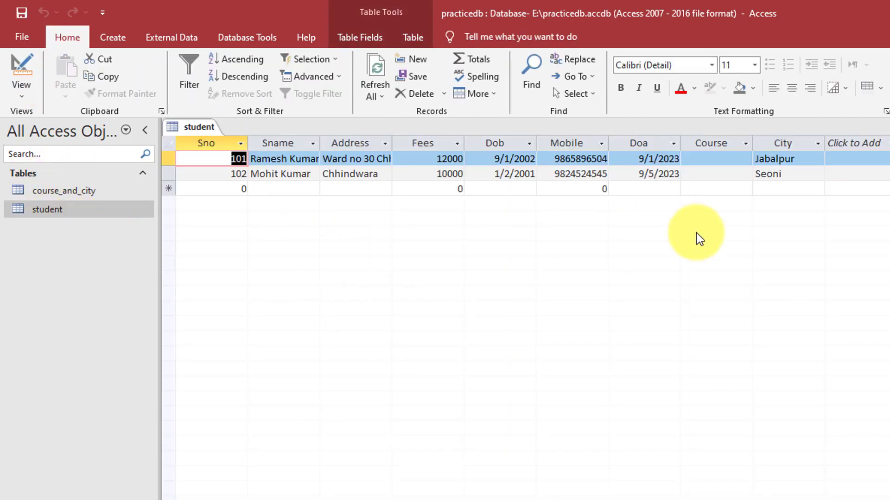
# Set student 101's Course to PGDCA and 102's to MCA, then open course_and_city
pyautogui.click(734, 160)
pyautogui.click(745, 159)
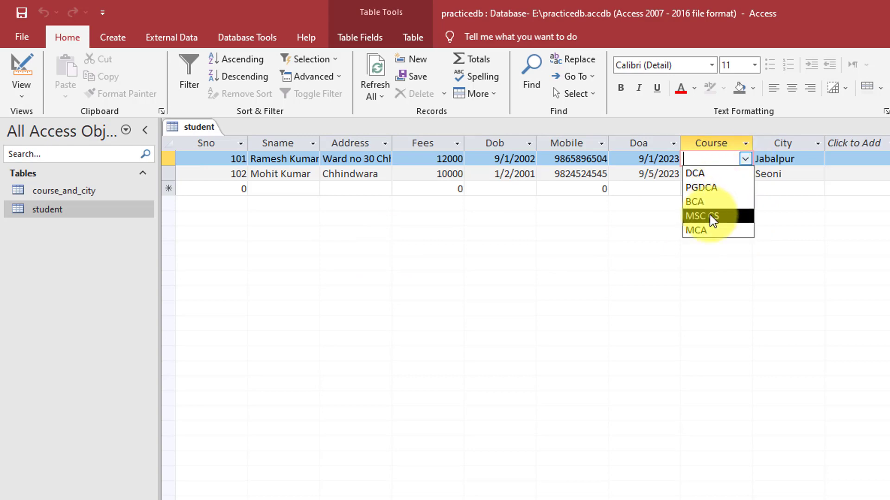
pyautogui.click(710, 187)
pyautogui.click(708, 176)
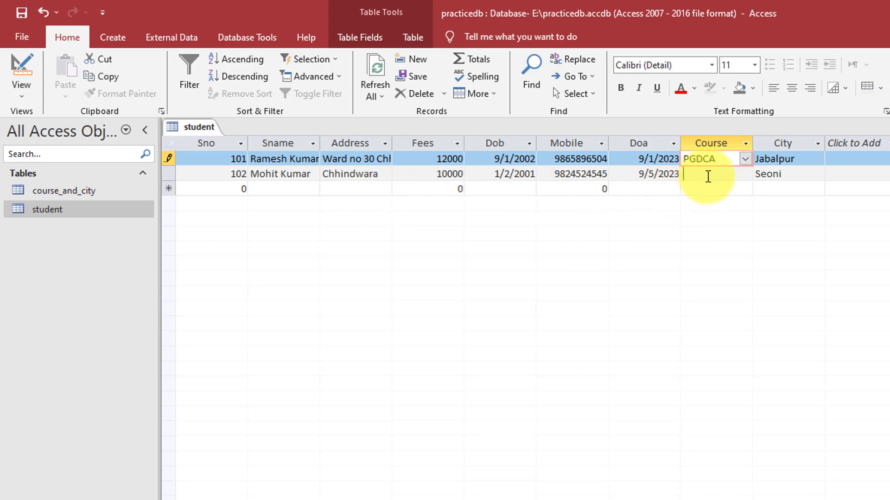
pyautogui.click(743, 174)
pyautogui.click(707, 248)
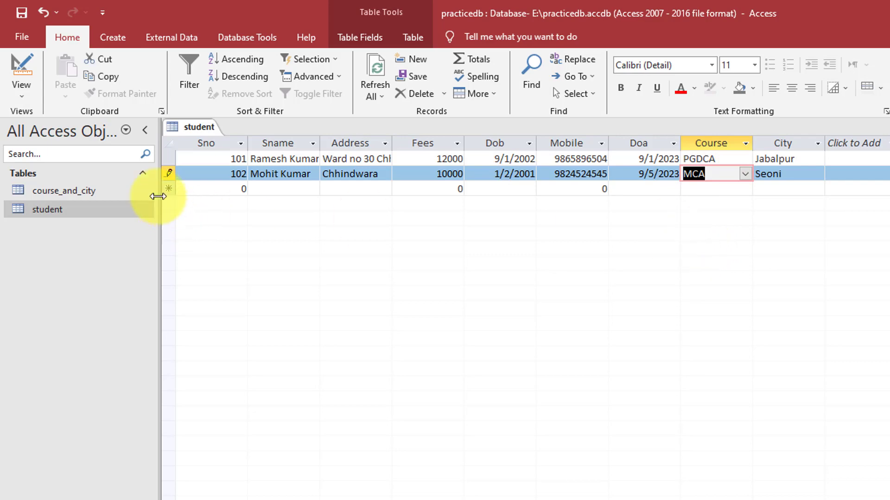
pyautogui.doubleClick(82, 191)
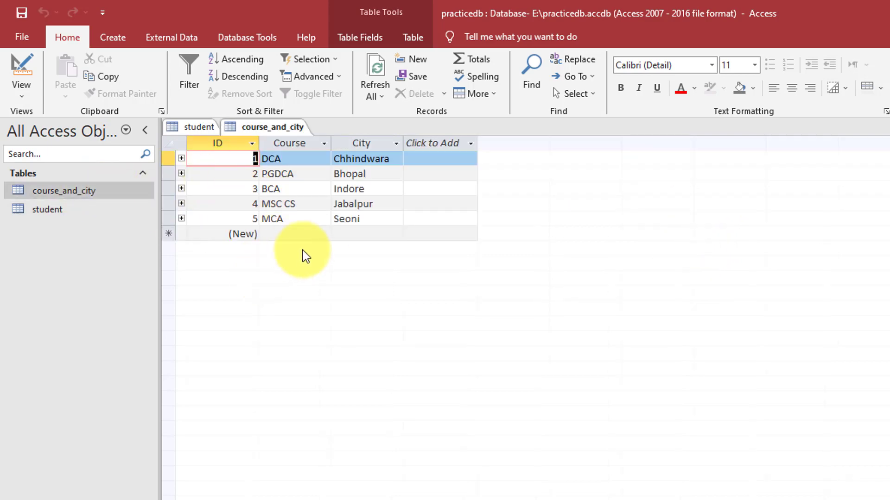
# Save the course_and_city table
pyautogui.rightClick(265, 128)
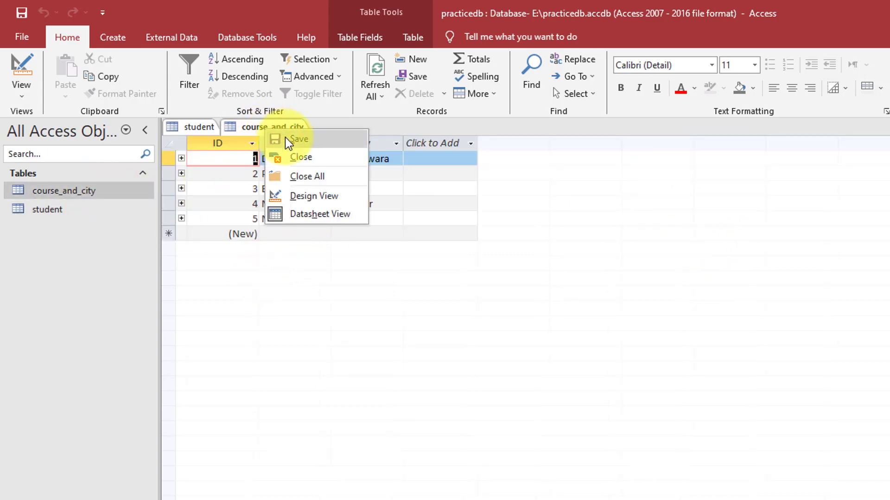
pyautogui.click(285, 138)
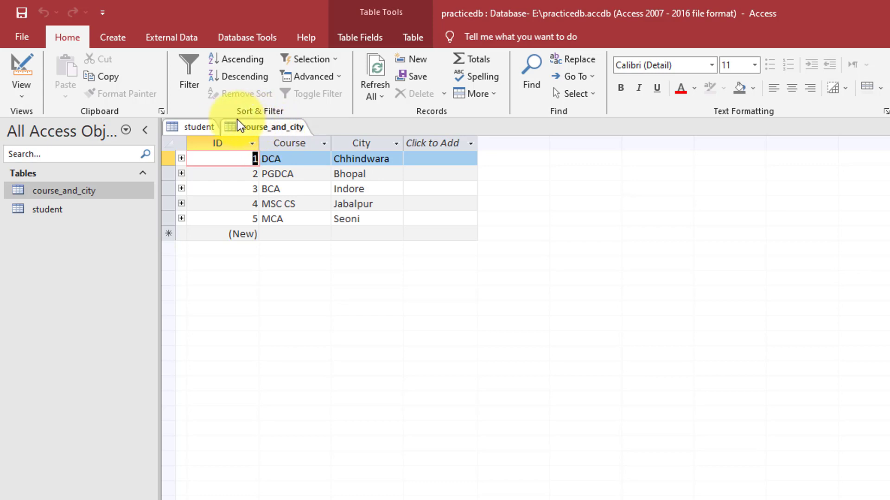
pyautogui.click(112, 38)
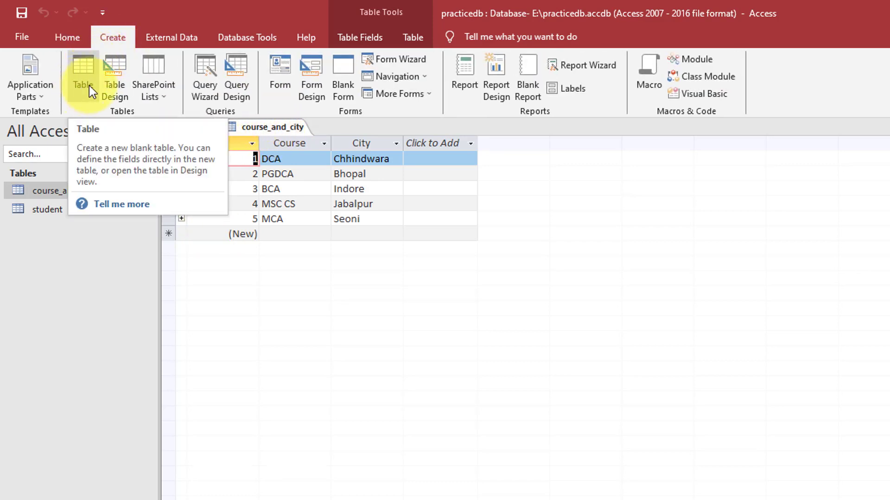
pyautogui.click(279, 128)
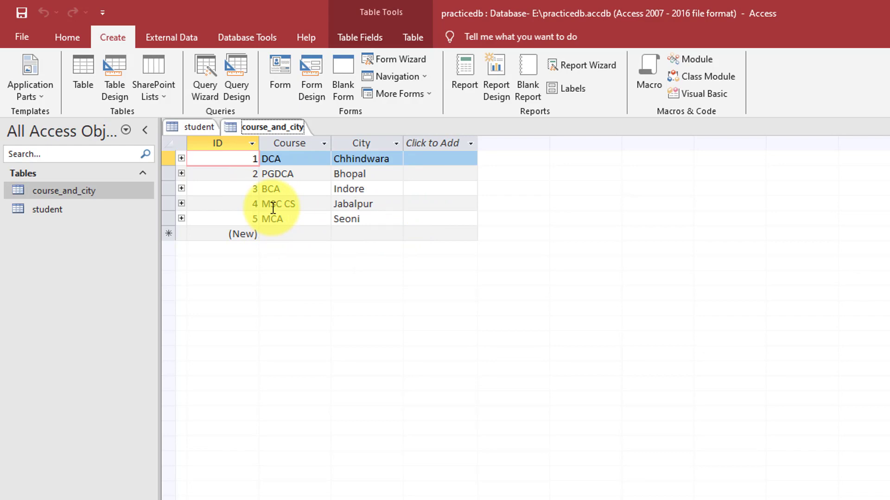
pyautogui.click(64, 39)
# View course_and_city read-only in Design View and inspect the ID, Course and City field types
pyautogui.click(31, 94)
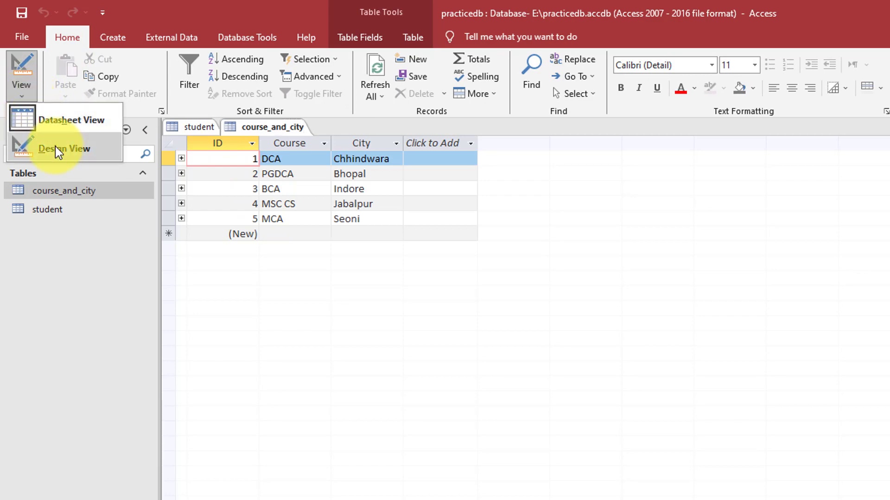
pyautogui.click(55, 149)
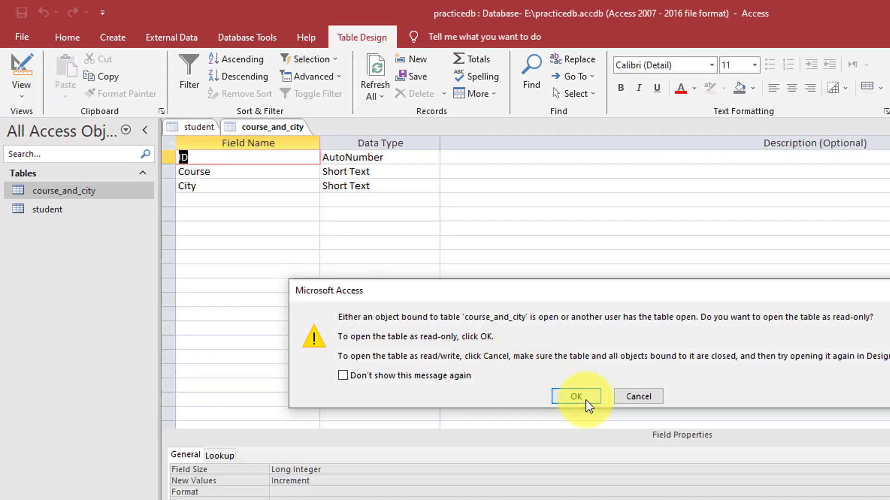
pyautogui.click(577, 398)
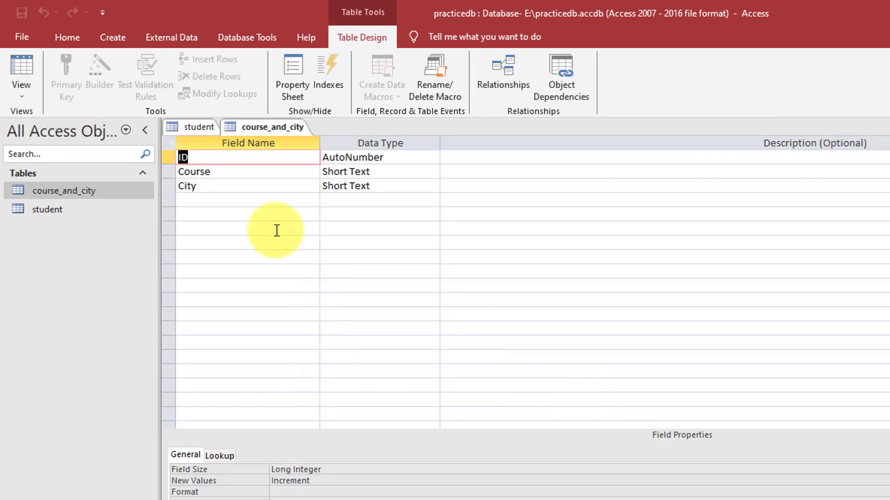
pyautogui.click(361, 155)
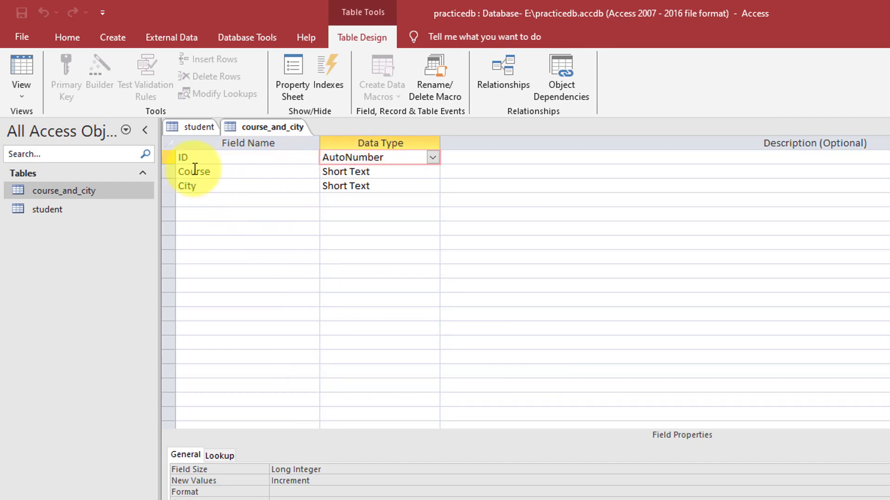
pyautogui.rightClick(169, 158)
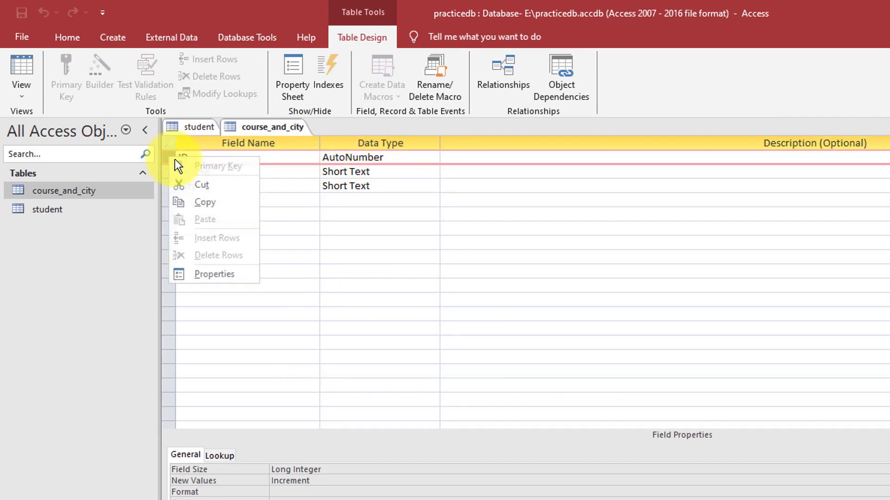
pyautogui.click(335, 188)
pyautogui.click(221, 171)
pyautogui.click(334, 171)
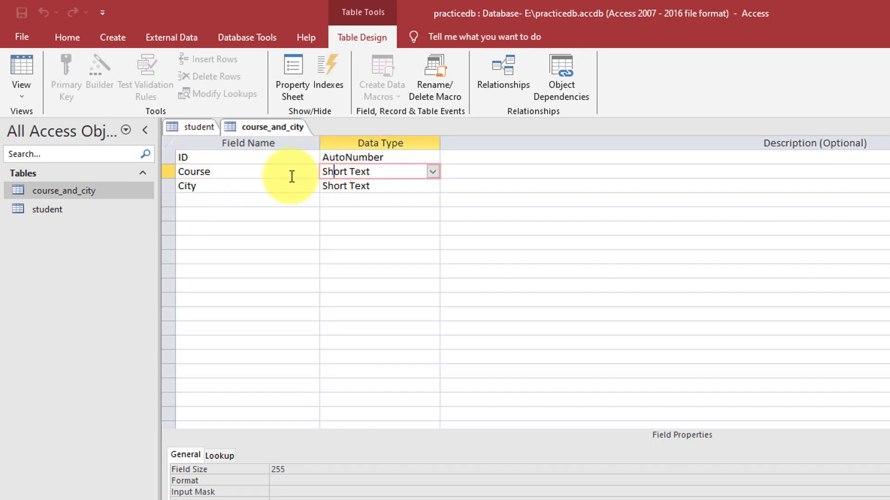
pyautogui.click(276, 187)
# Close the student table and then the course_and_city design view
pyautogui.click(278, 177)
pyautogui.rightClick(202, 126)
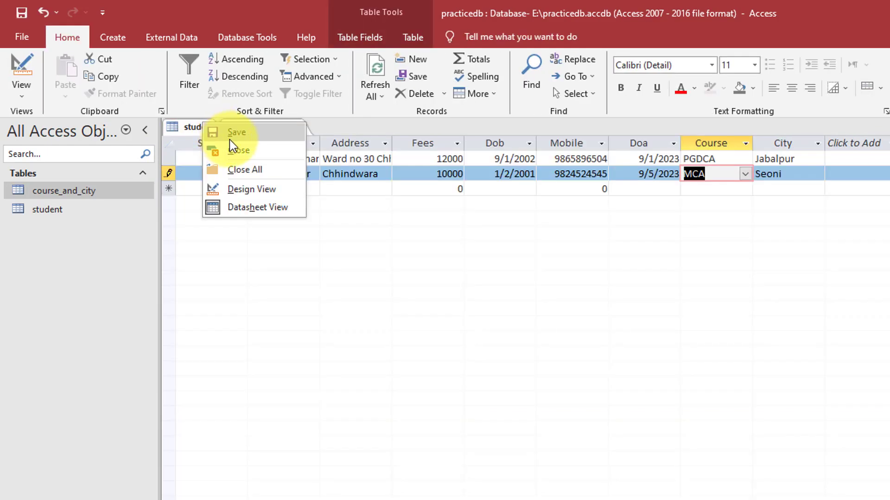
pyautogui.click(236, 150)
pyautogui.rightClick(208, 129)
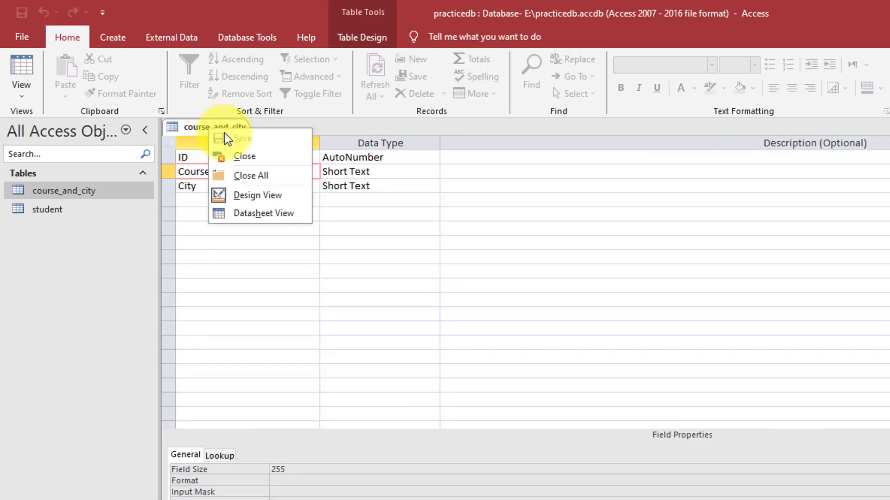
pyautogui.click(318, 167)
pyautogui.click(250, 185)
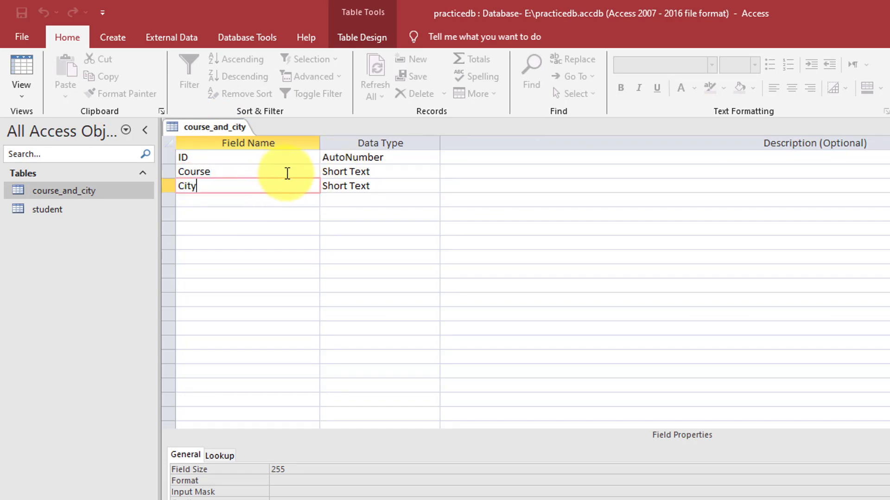
pyautogui.click(256, 197)
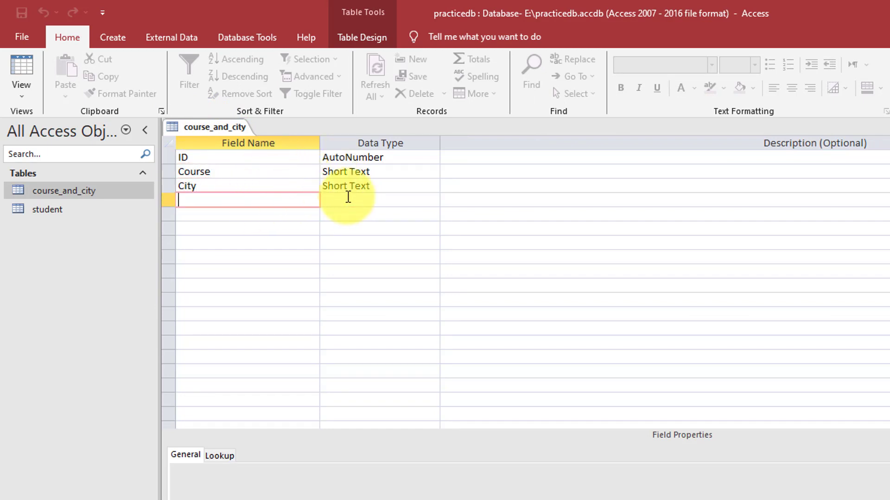
pyautogui.rightClick(213, 129)
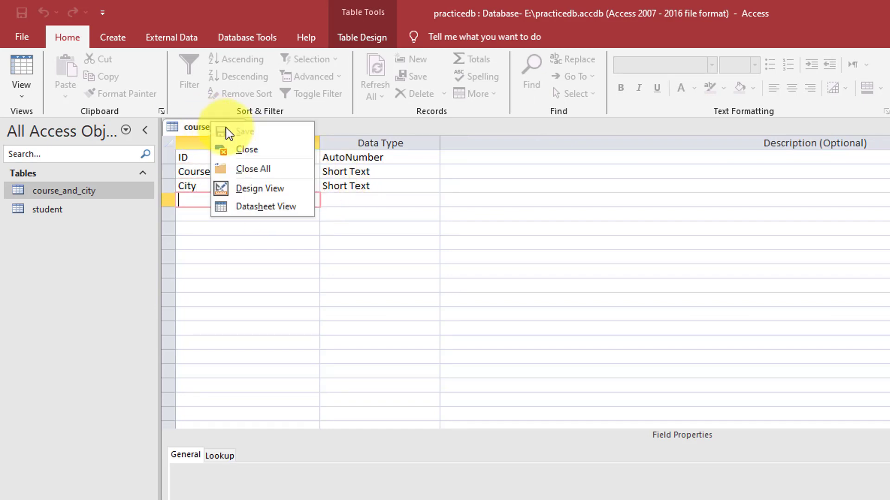
pyautogui.click(246, 149)
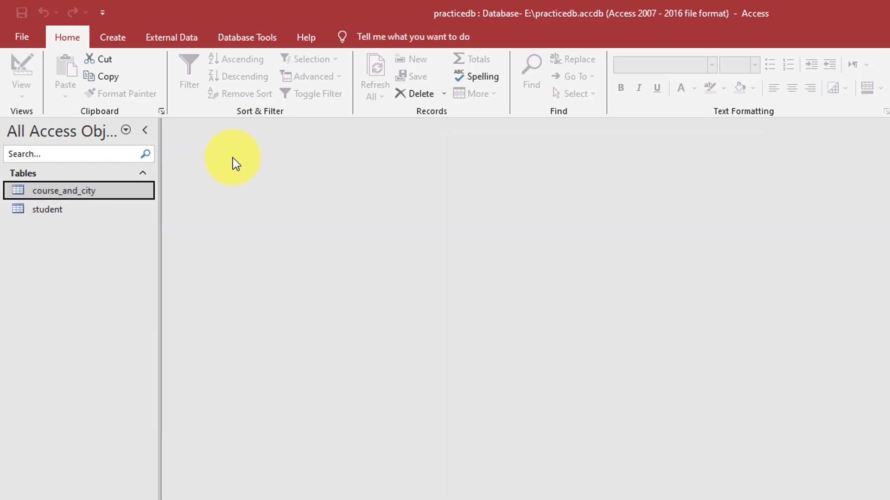
# Open course_and_city and expand the DCA, PGDCA, BCA, MSC CS and MCA subdatasheets
pyautogui.doubleClick(54, 193)
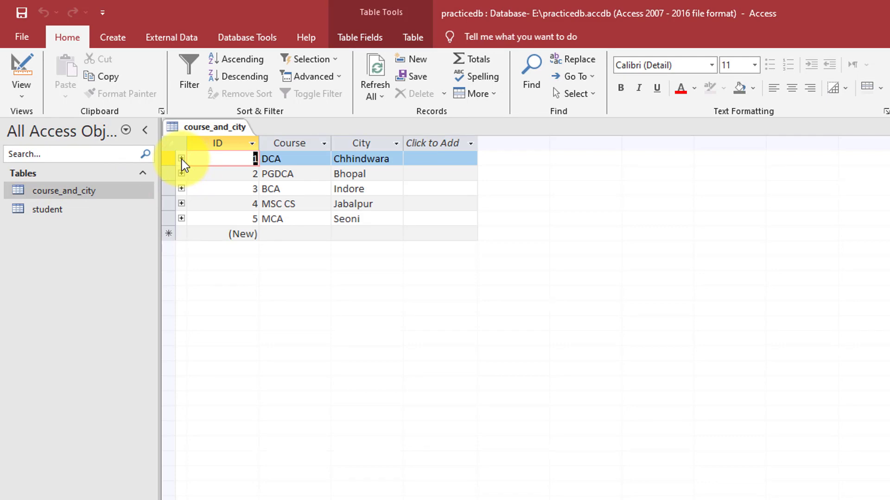
pyautogui.click(181, 158)
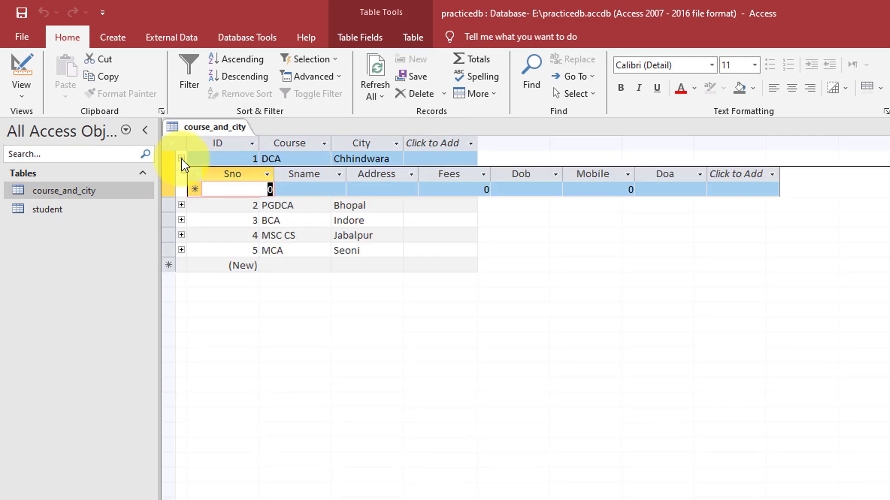
pyautogui.click(182, 206)
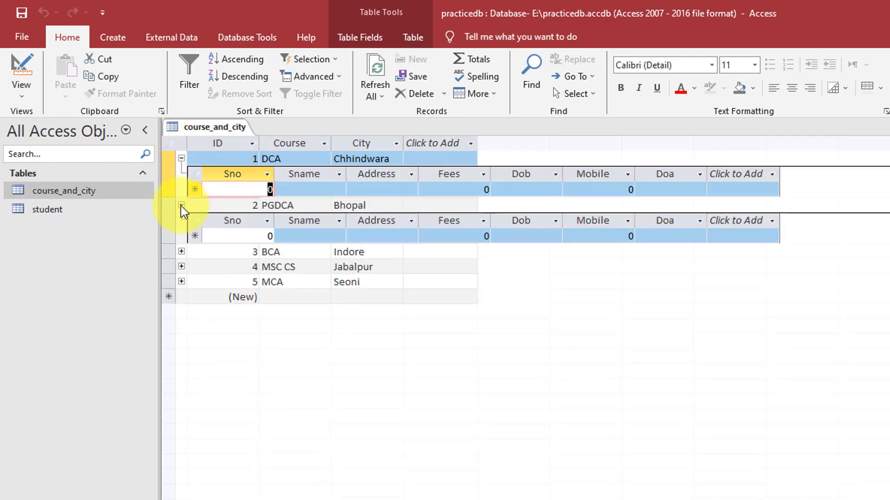
pyautogui.click(181, 252)
pyautogui.click(181, 298)
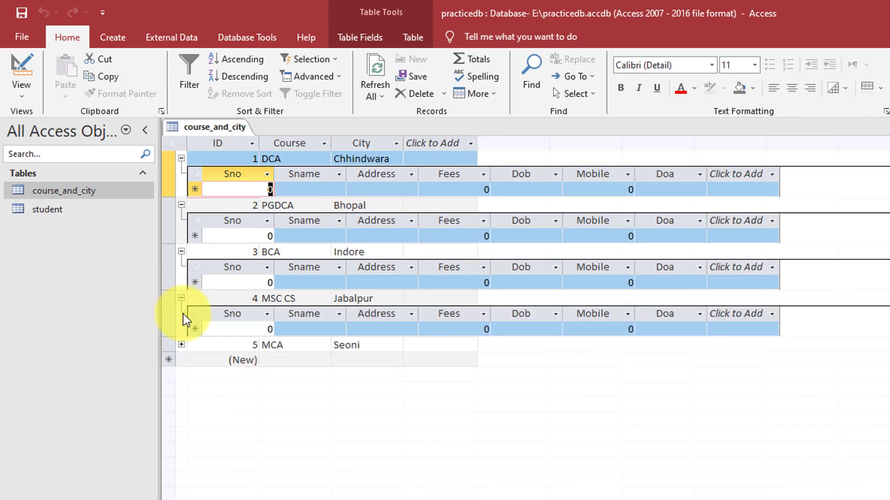
pyautogui.click(181, 345)
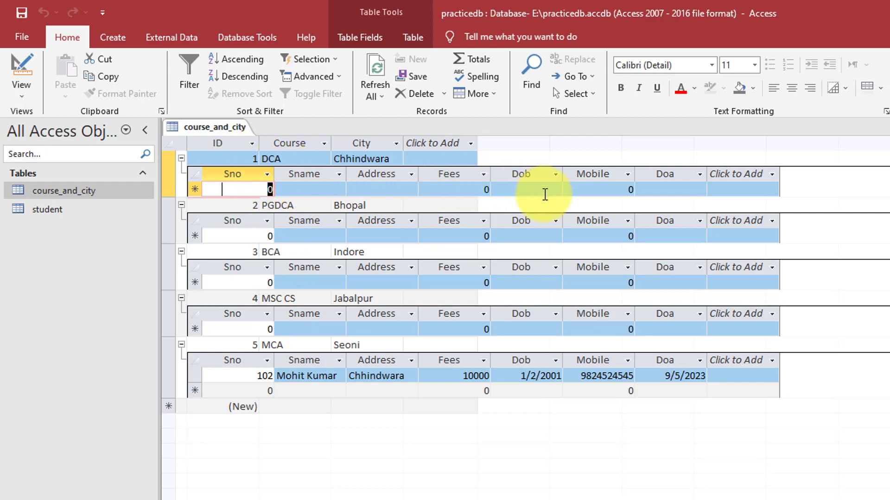
# Collapse all five course subdatasheets again
pyautogui.click(181, 157)
pyautogui.click(182, 173)
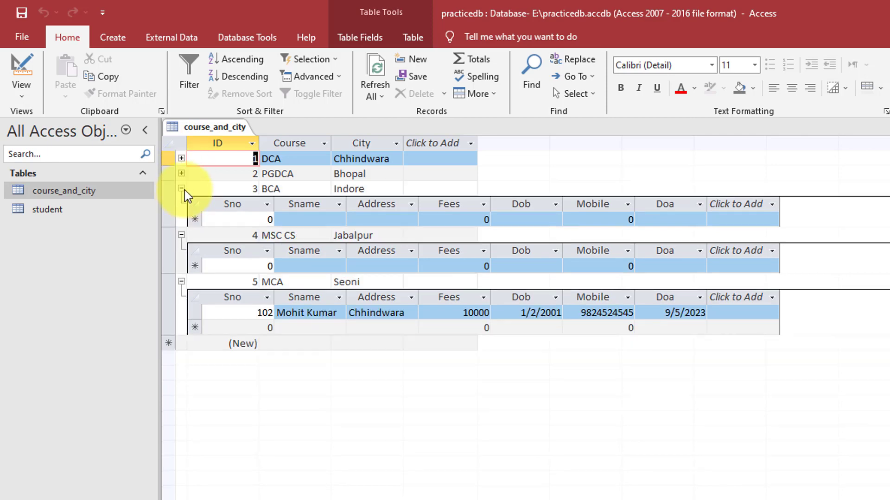
pyautogui.click(181, 189)
pyautogui.click(182, 205)
pyautogui.click(182, 219)
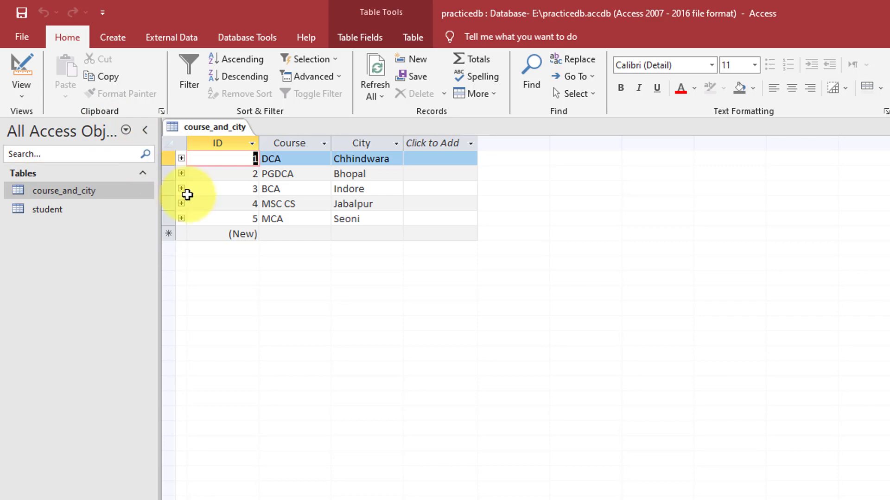
pyautogui.click(182, 219)
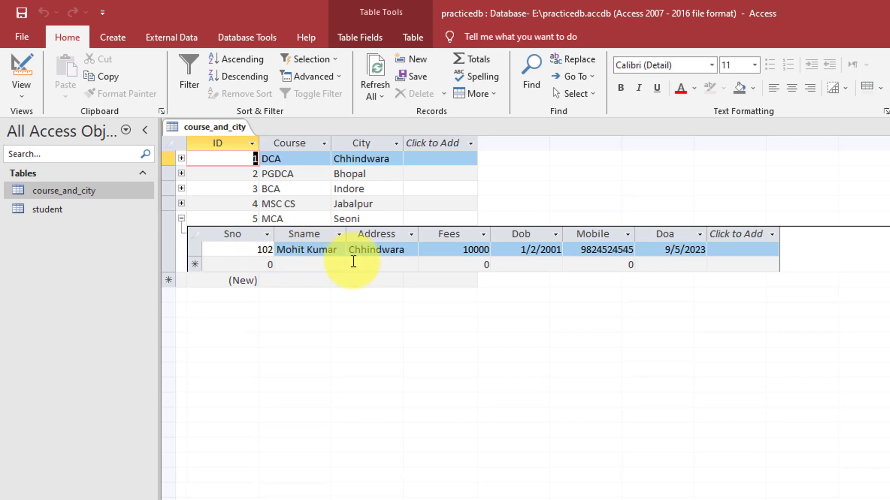
pyautogui.click(182, 218)
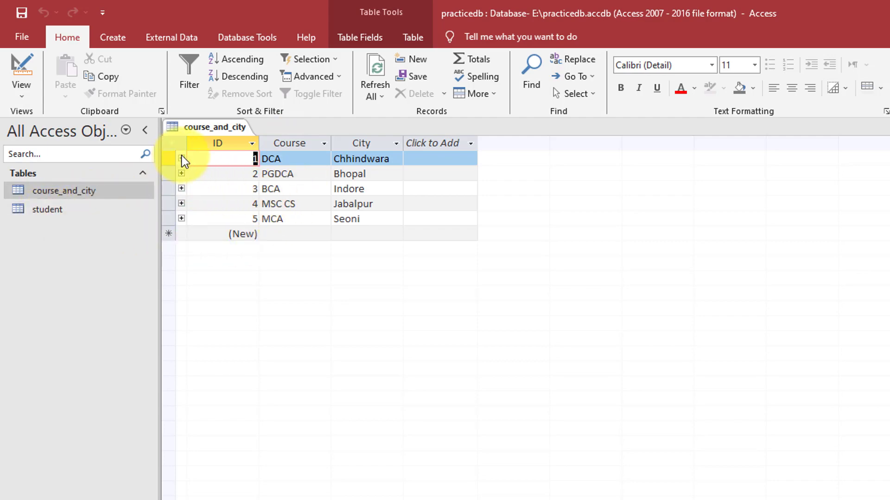
# Open the student table, then close both course_and_city and student
pyautogui.doubleClick(54, 211)
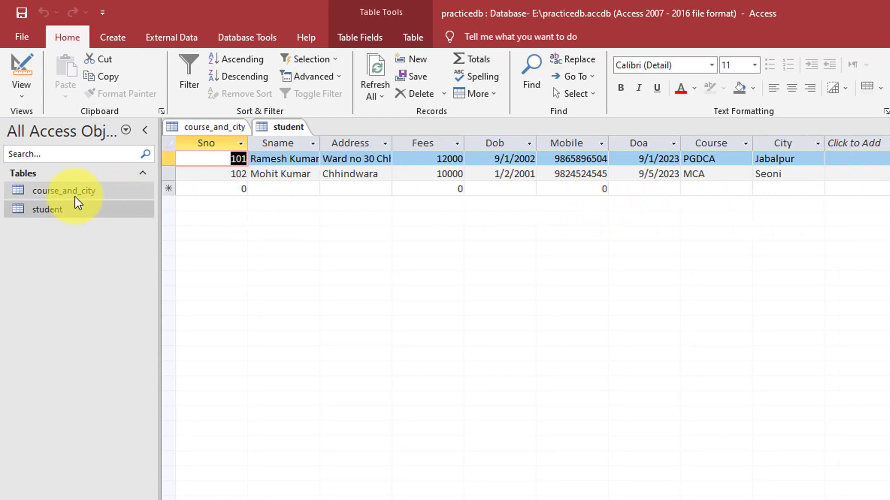
pyautogui.doubleClick(60, 194)
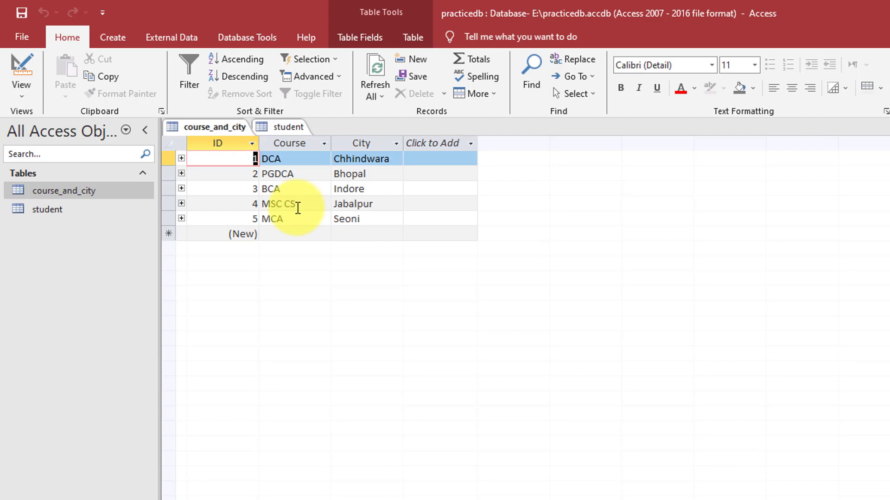
pyautogui.rightClick(229, 128)
pyautogui.click(256, 156)
pyautogui.rightClick(202, 127)
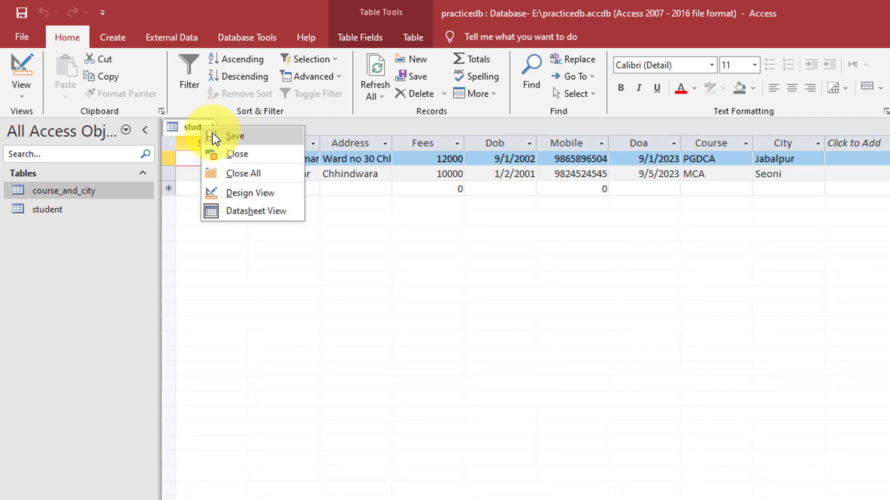
pyautogui.click(234, 155)
# Reopen course_and_city and browse the view and new-field type lists without changing anything
pyautogui.click(109, 37)
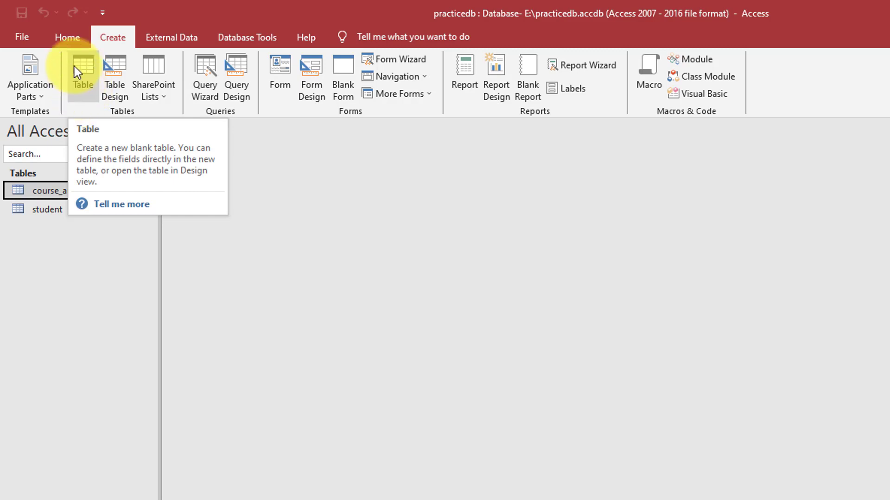
pyautogui.click(69, 37)
pyautogui.doubleClick(31, 194)
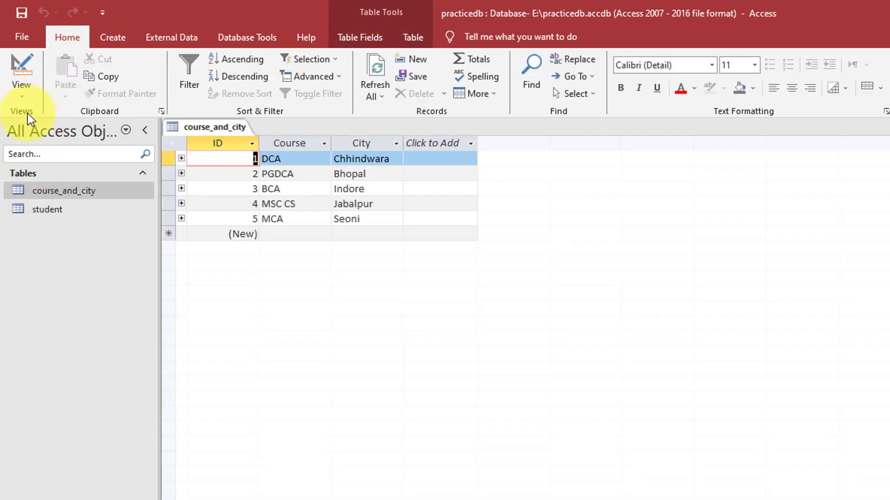
pyautogui.click(24, 91)
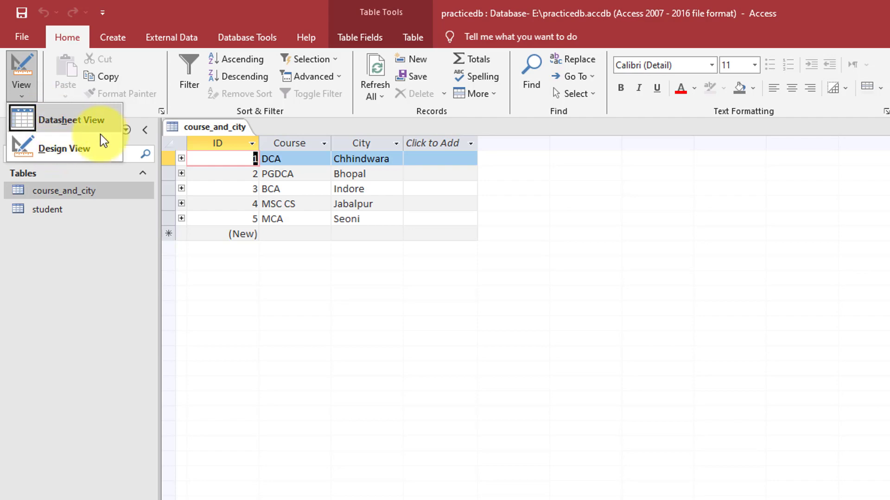
pyautogui.click(447, 144)
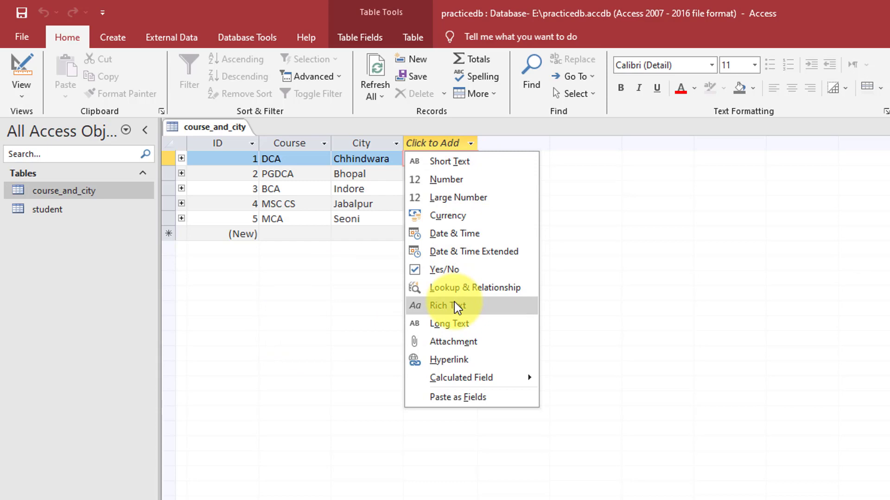
pyautogui.press('Escape')
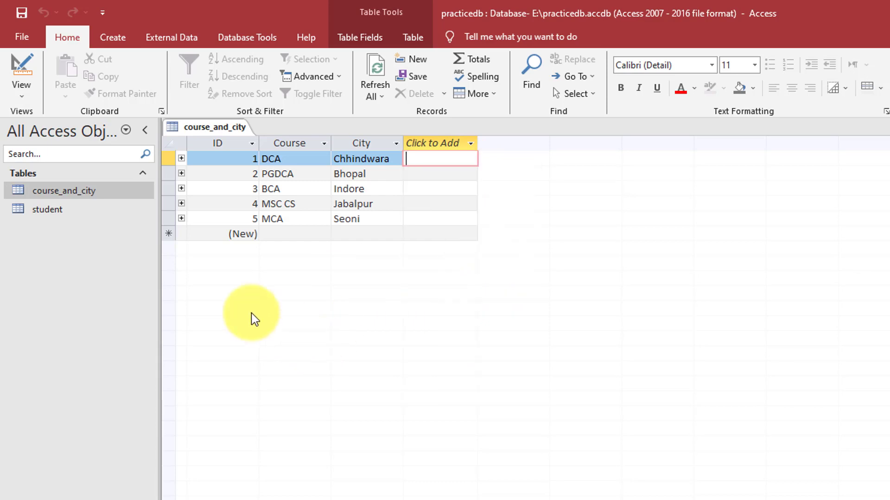
# Close the course_and_city table, leaving the workspace empty
pyautogui.click(58, 210)
pyautogui.click(24, 90)
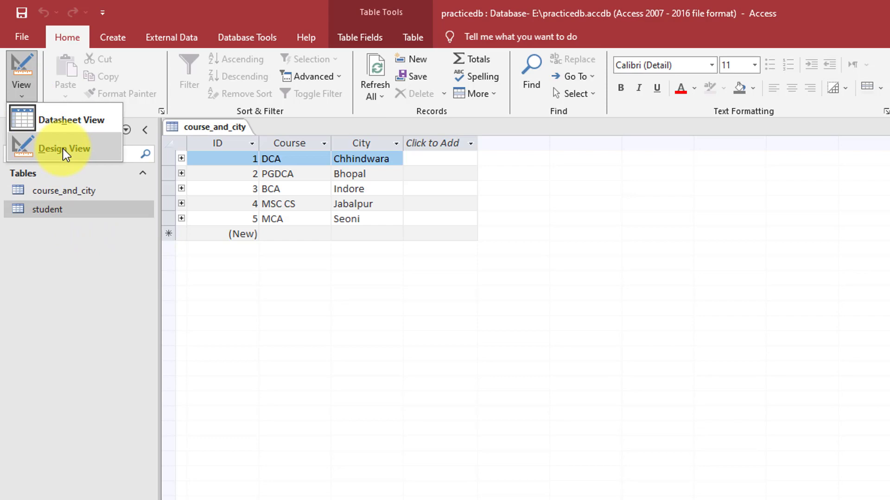
pyautogui.click(105, 254)
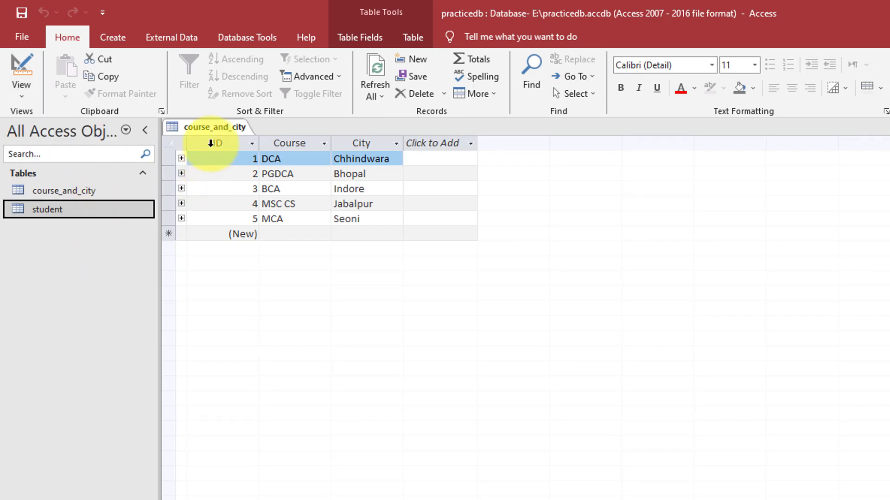
pyautogui.rightClick(212, 128)
pyautogui.click(238, 160)
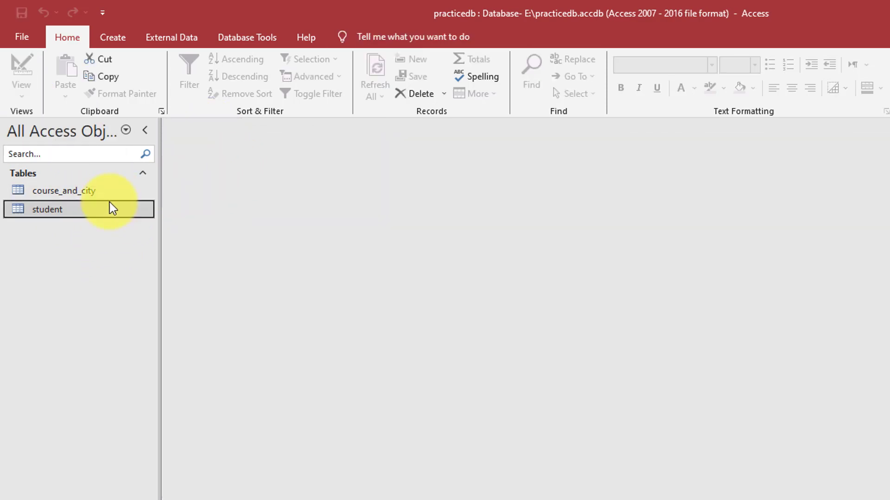
# Open the student table's records to check them, then close it
pyautogui.click(50, 196)
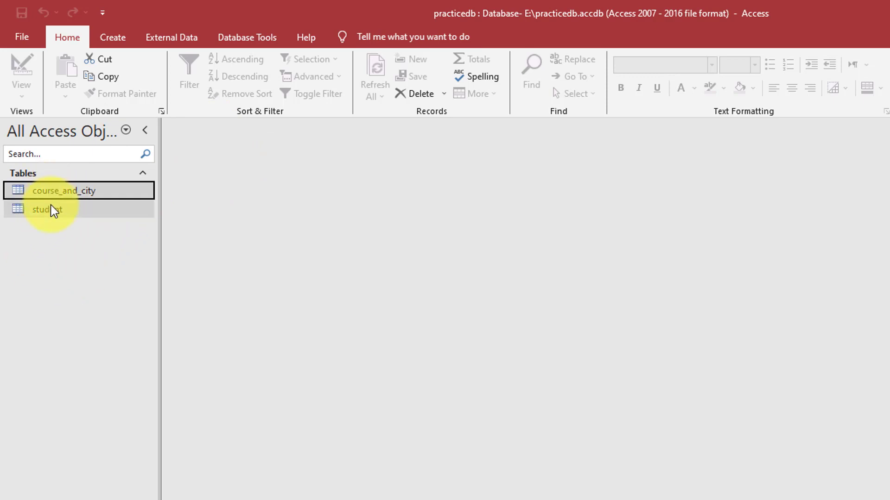
pyautogui.click(50, 211)
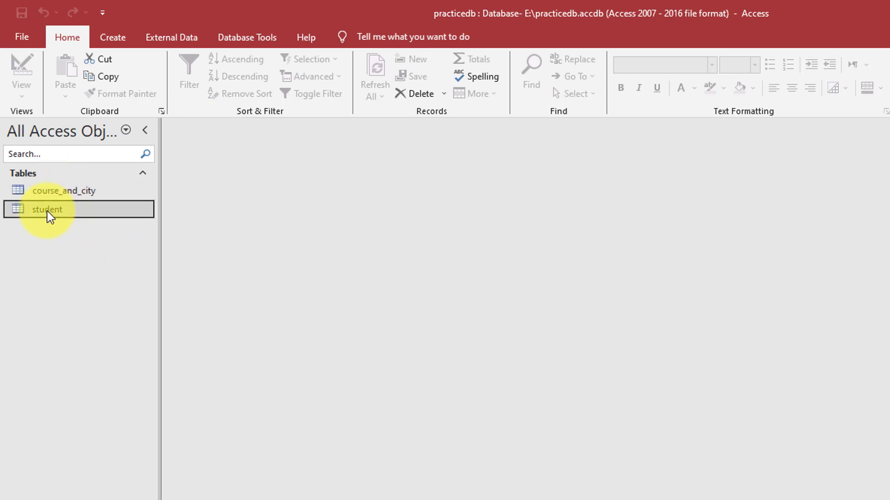
pyautogui.rightClick(40, 210)
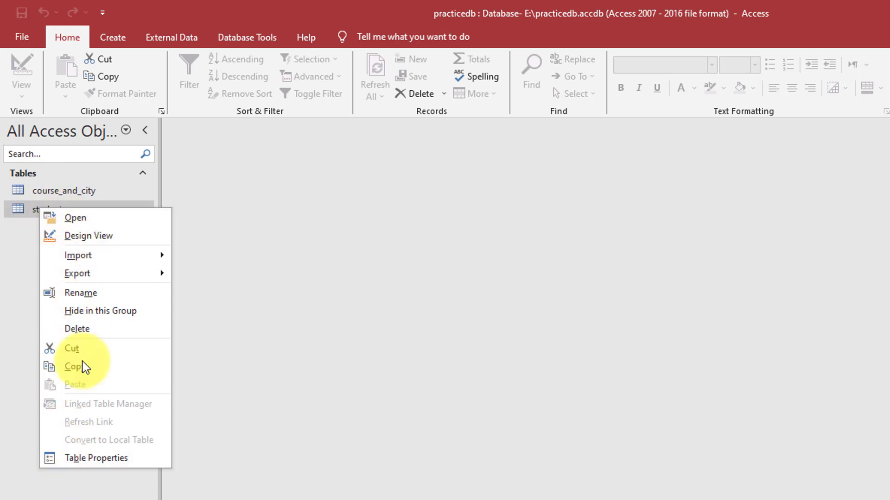
pyautogui.click(74, 218)
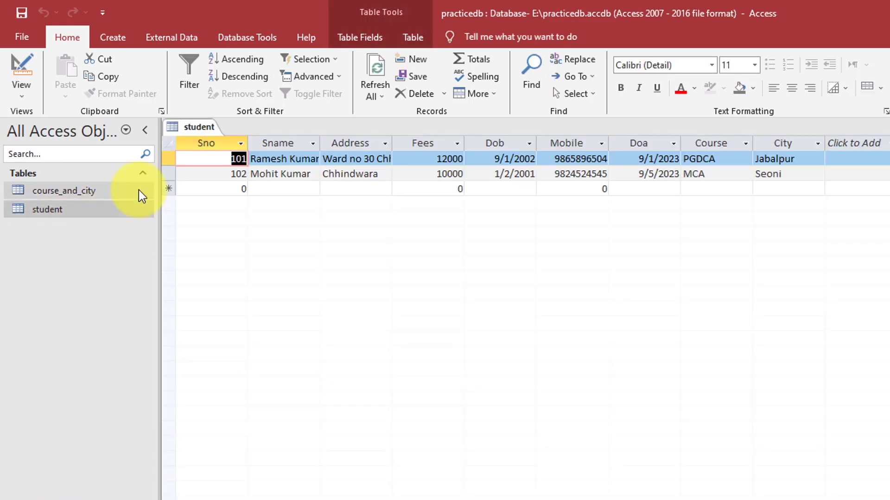
pyautogui.rightClick(198, 127)
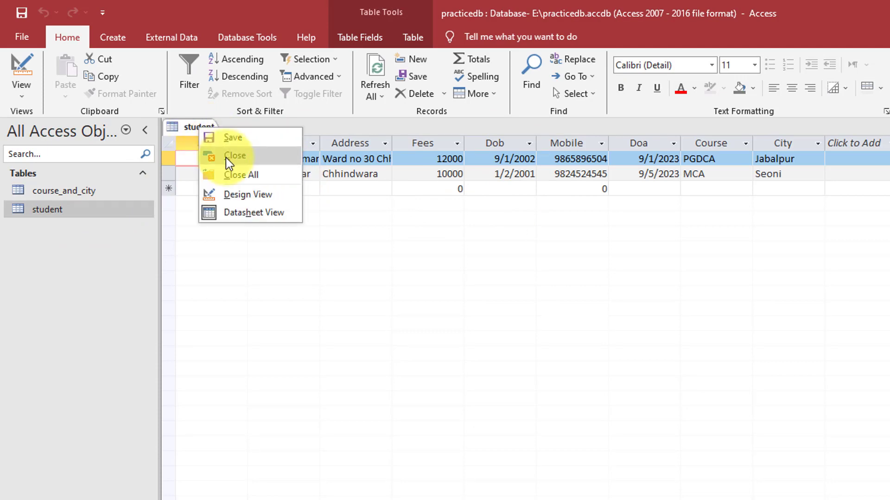
pyautogui.click(226, 158)
# Open the student table's design, close it, then show its Export format list
pyautogui.rightClick(55, 209)
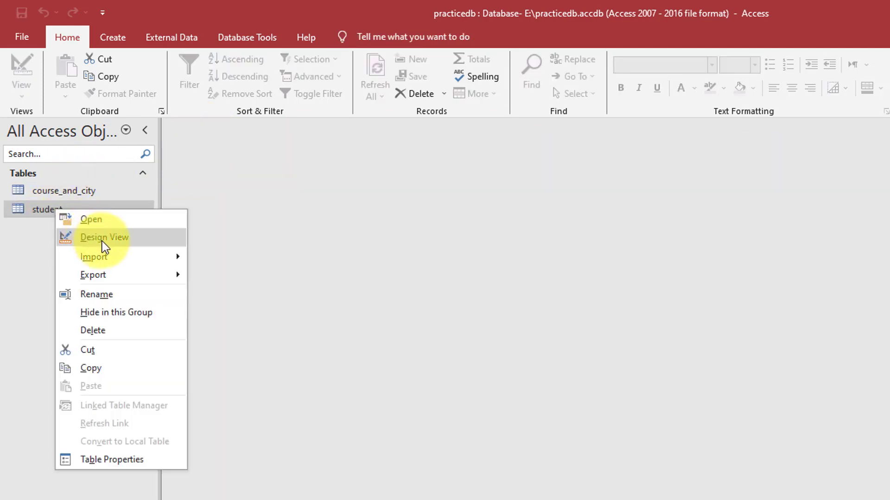
pyautogui.click(102, 239)
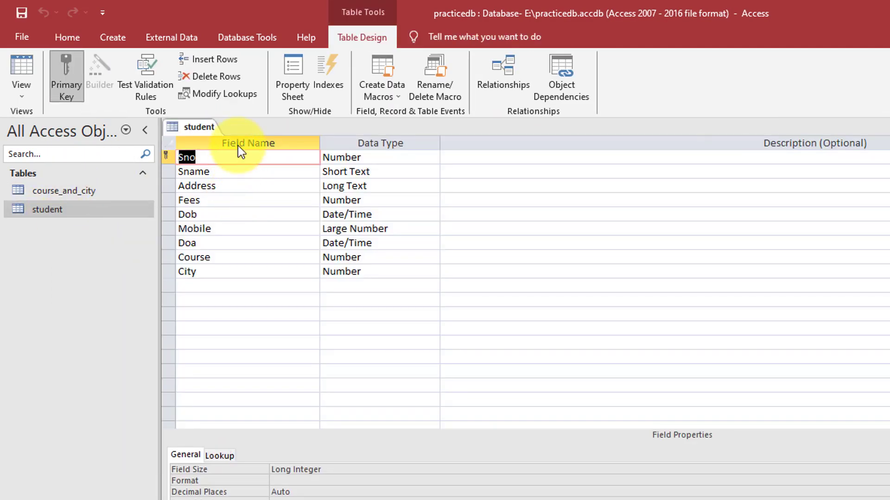
pyautogui.rightClick(198, 127)
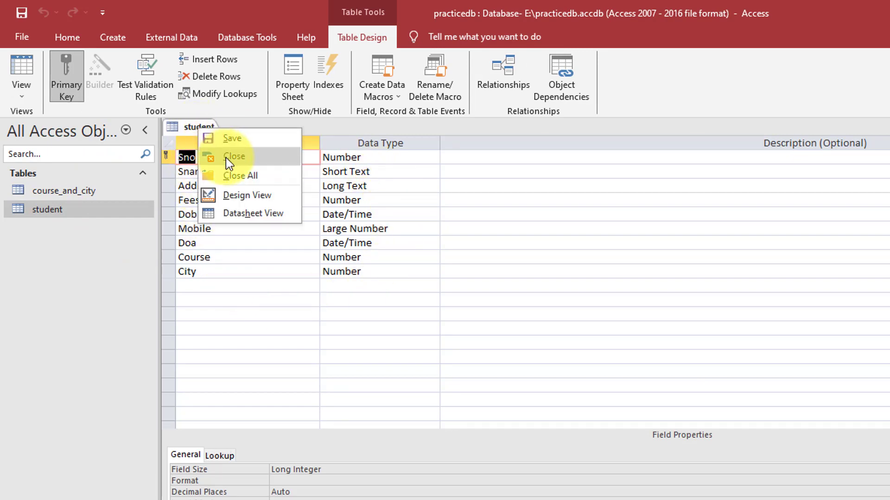
pyautogui.click(226, 157)
pyautogui.rightClick(57, 209)
pyautogui.moveTo(104, 261)
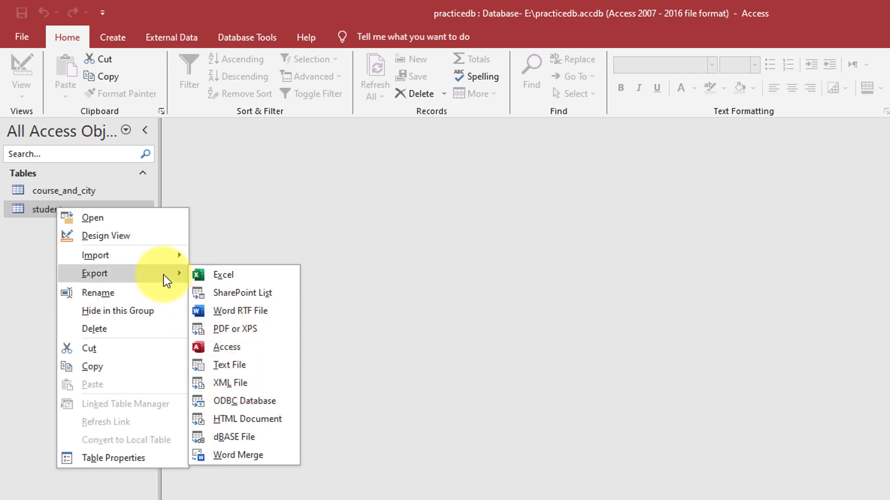
# Dismiss the context menu and open the student table in Datasheet View
pyautogui.moveTo(166, 259)
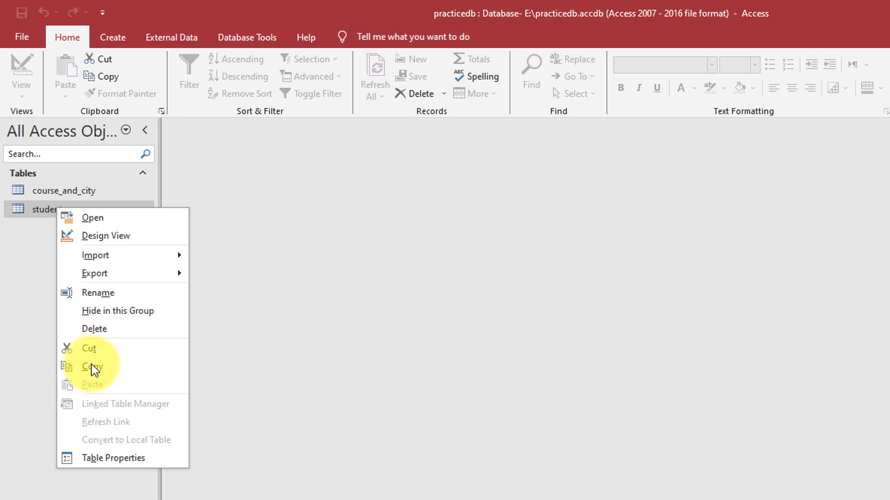
pyautogui.click(37, 255)
pyautogui.click(55, 194)
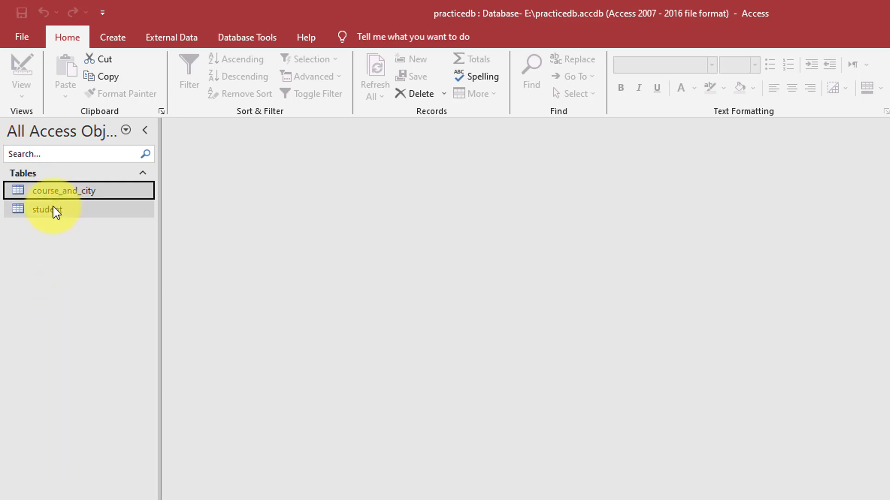
pyautogui.doubleClick(53, 207)
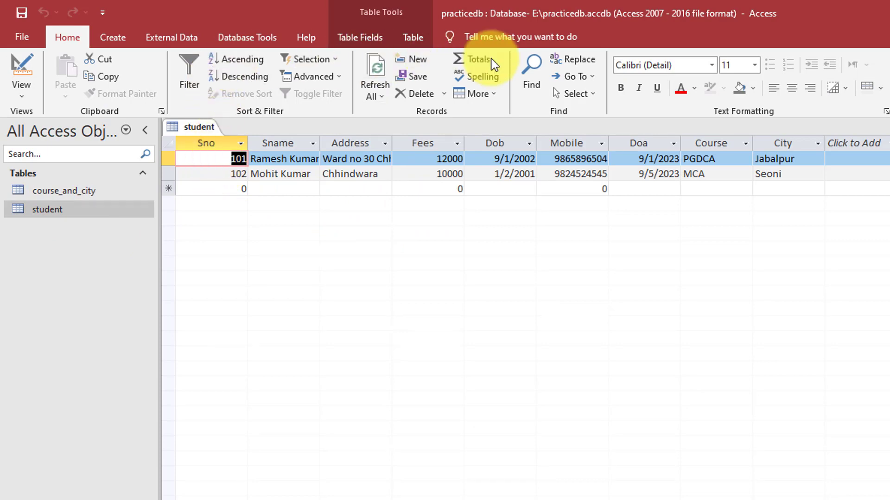
pyautogui.click(113, 37)
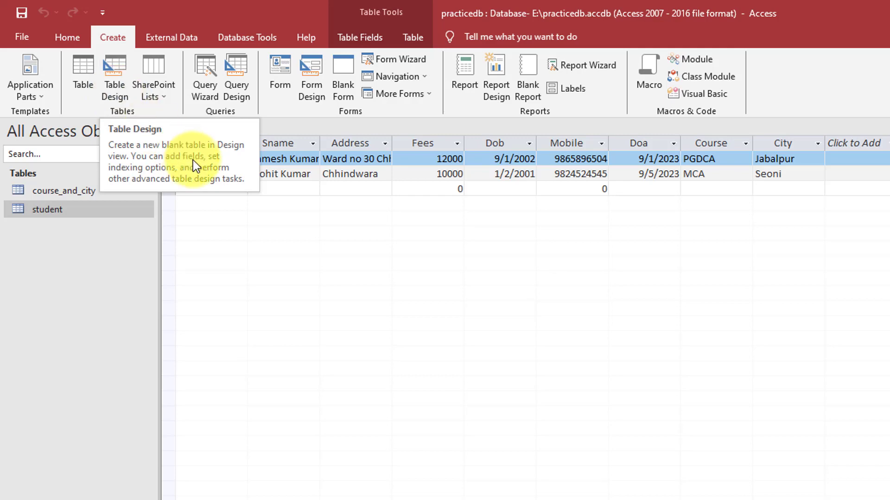
pyautogui.click(69, 37)
pyautogui.click(31, 93)
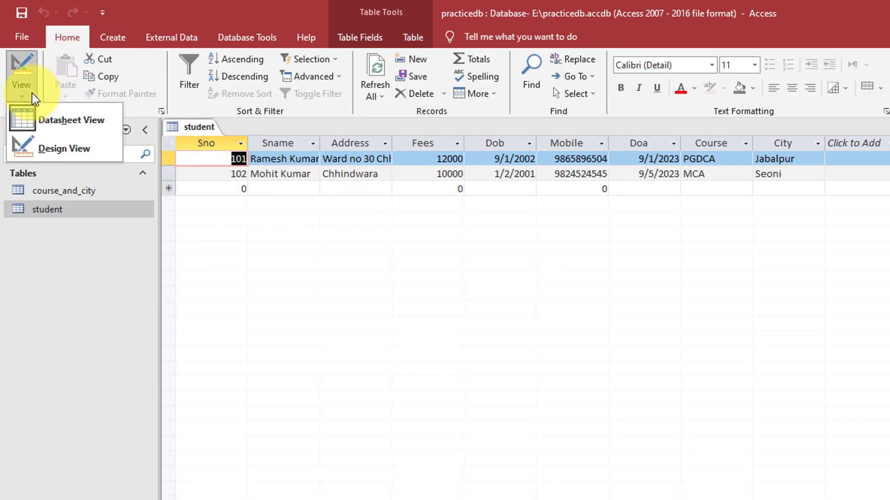
pyautogui.click(114, 39)
pyautogui.click(112, 37)
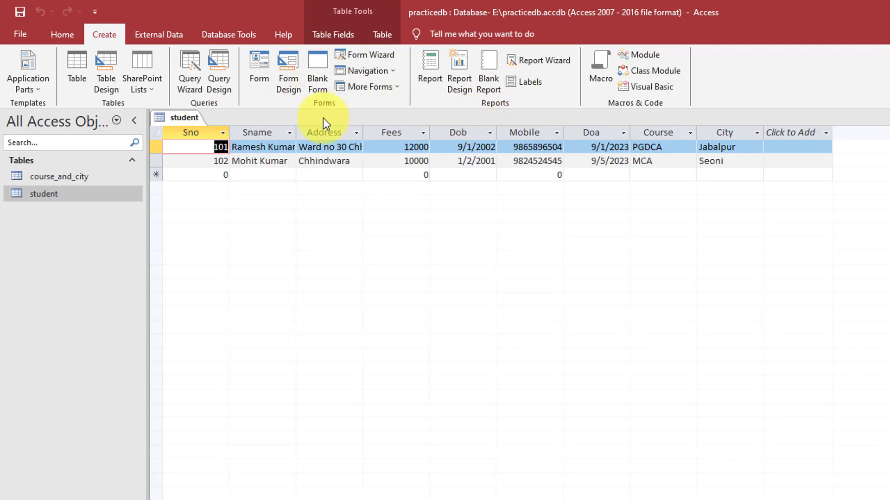
pyautogui.click(65, 34)
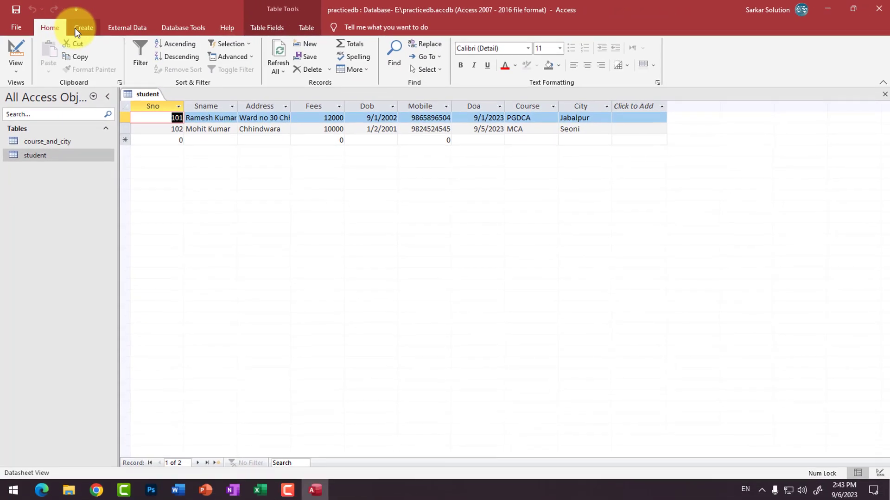